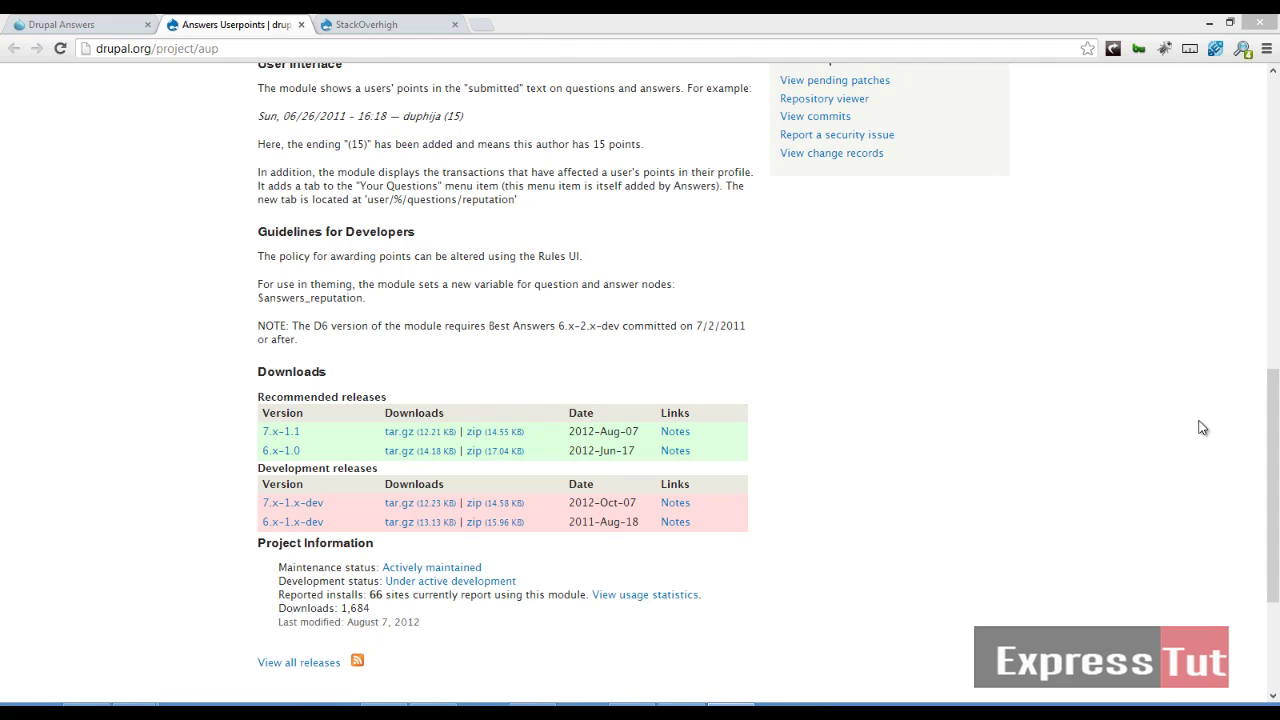
View Question 1 on the local StackOverhigh site and the author reputation scores on a Drupal Answers calendar navigation question
{"action": "left_click", "coordinate": [369, 22]}
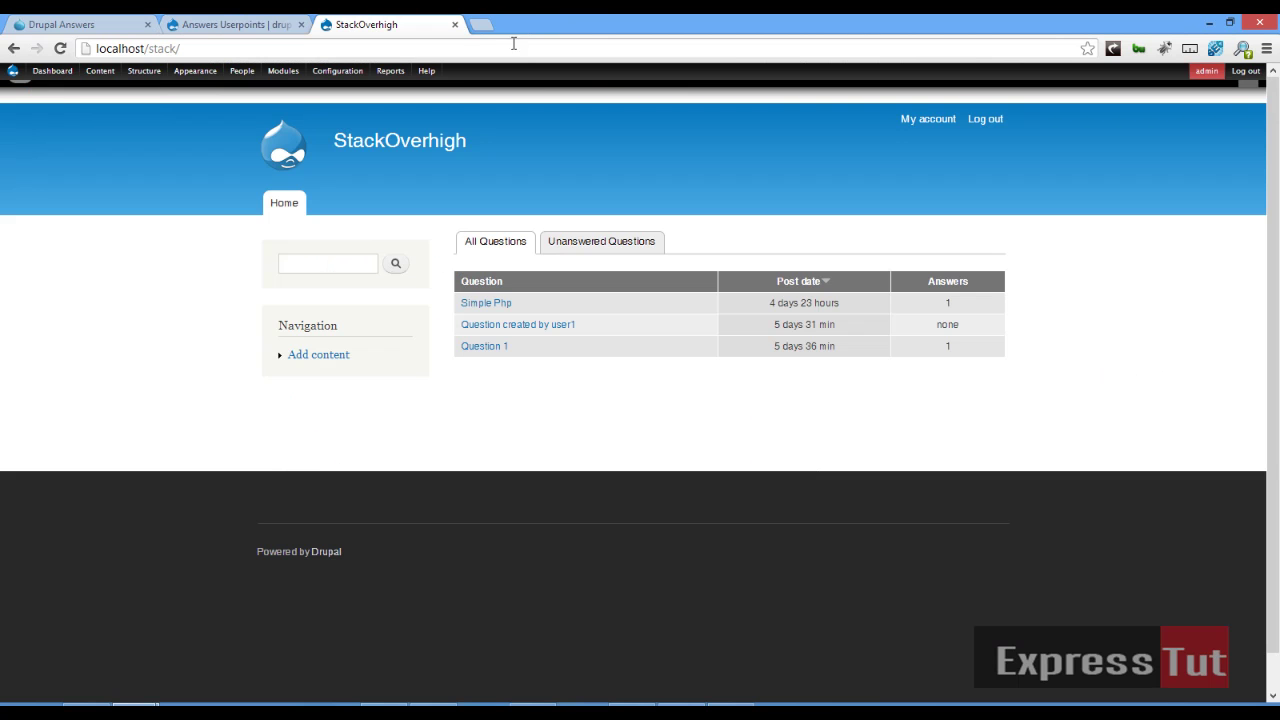
{"action": "left_click", "coordinate": [489, 349]}
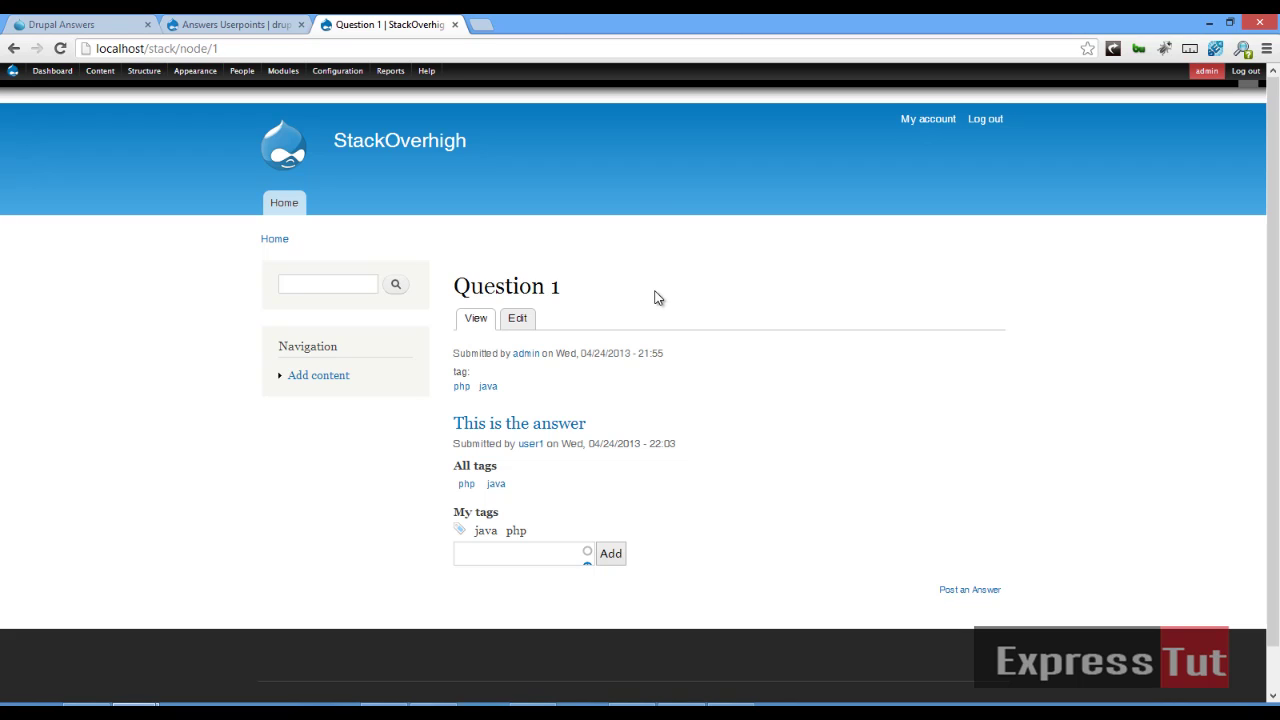
{"action": "left_click", "coordinate": [158, 22]}
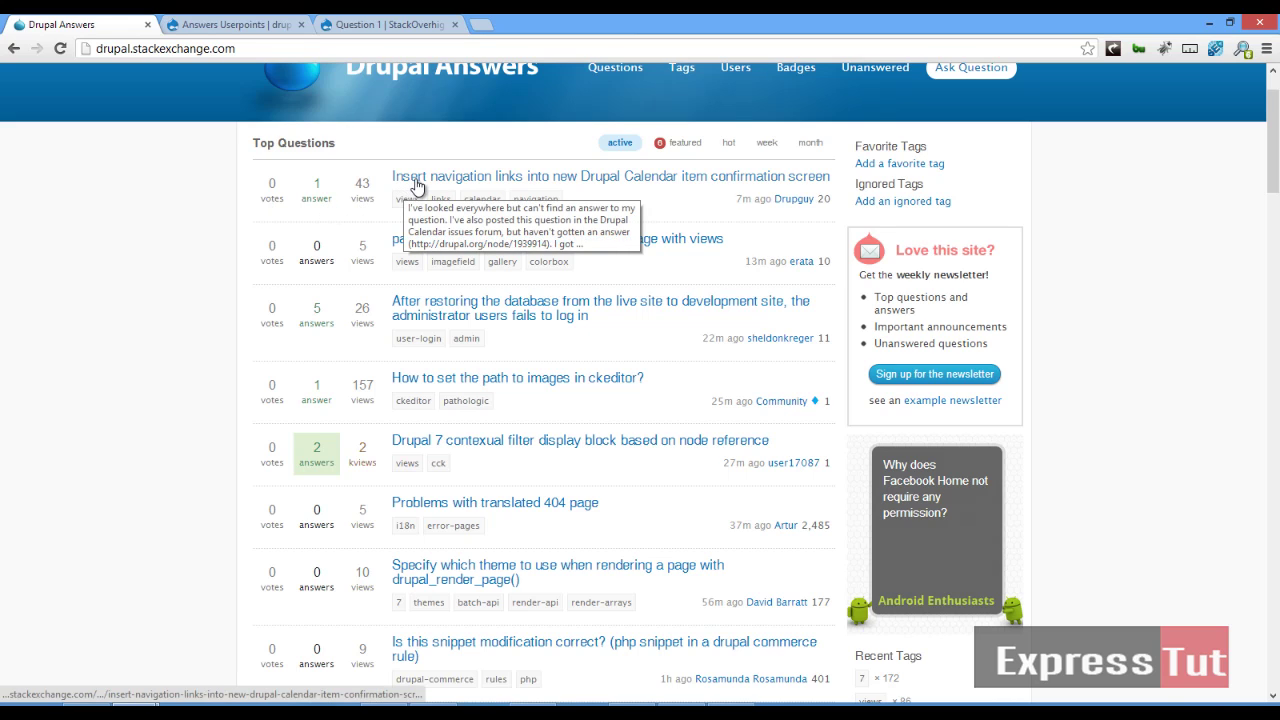
{"action": "left_click", "coordinate": [417, 180]}
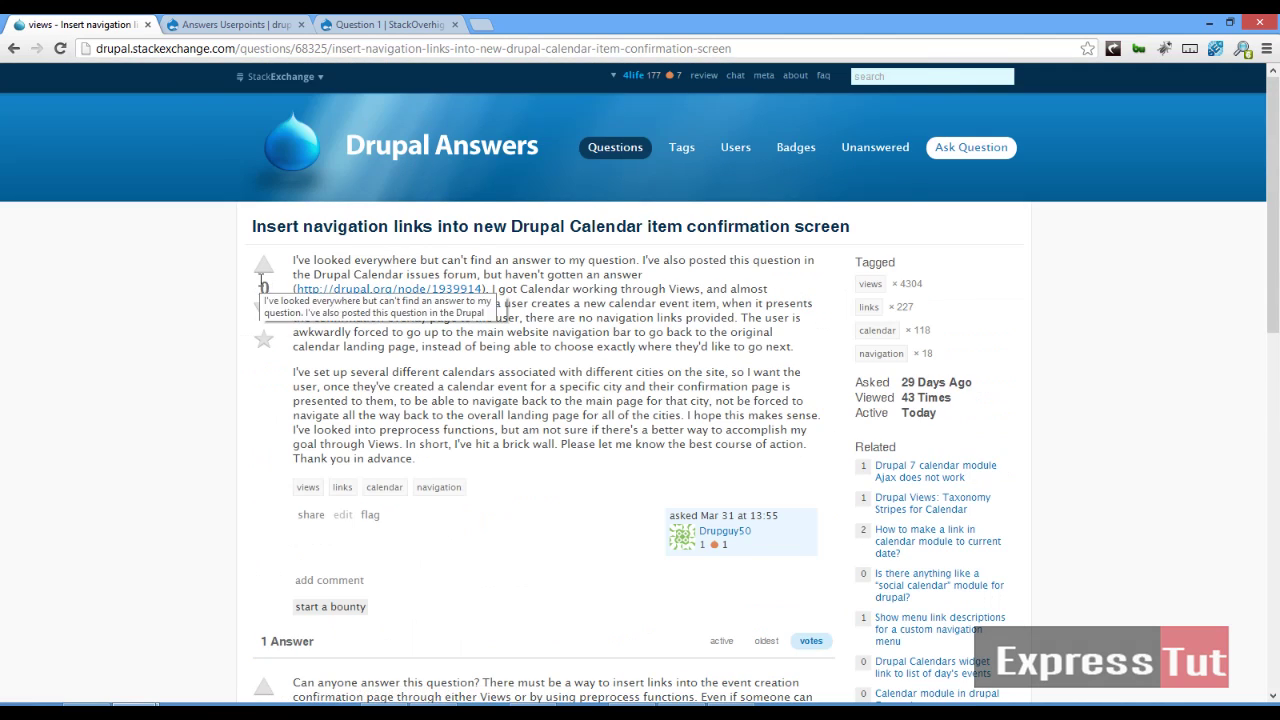
{"action": "scroll", "coordinate": [262, 287], "scroll_direction": "down", "scroll_amount": 2}
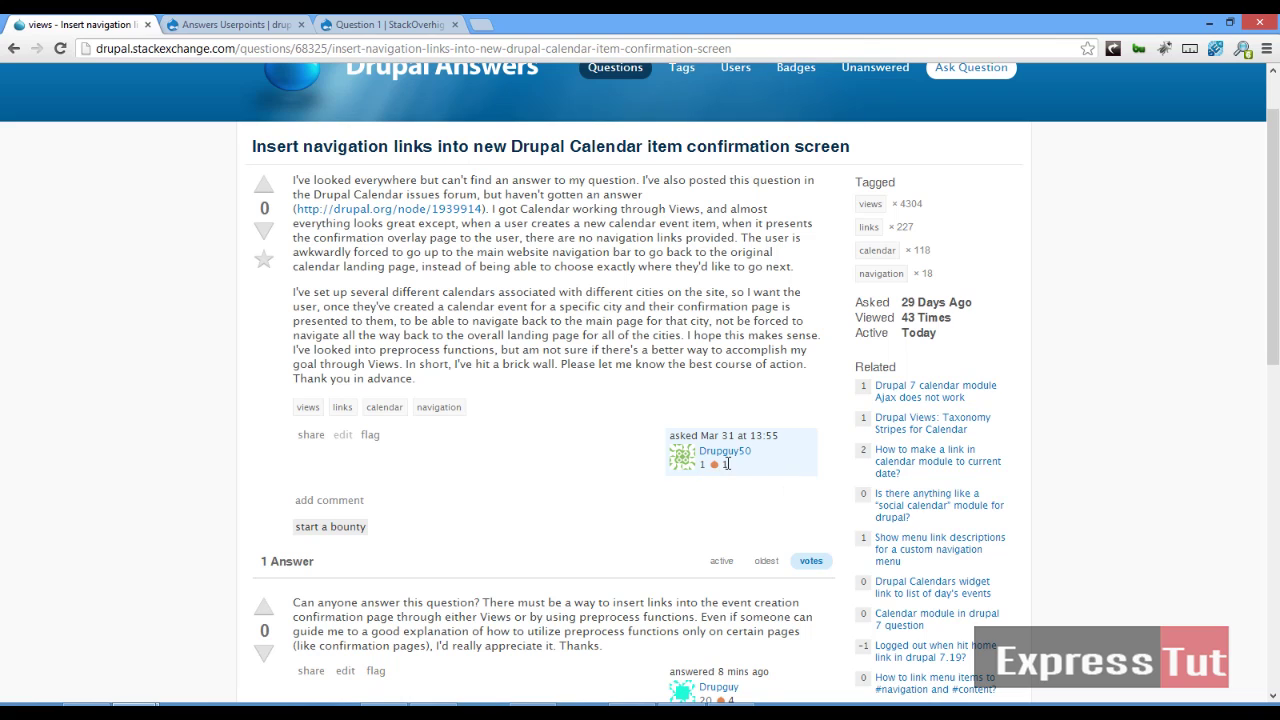
{"action": "scroll", "coordinate": [740, 483], "scroll_direction": "down", "scroll_amount": 2}
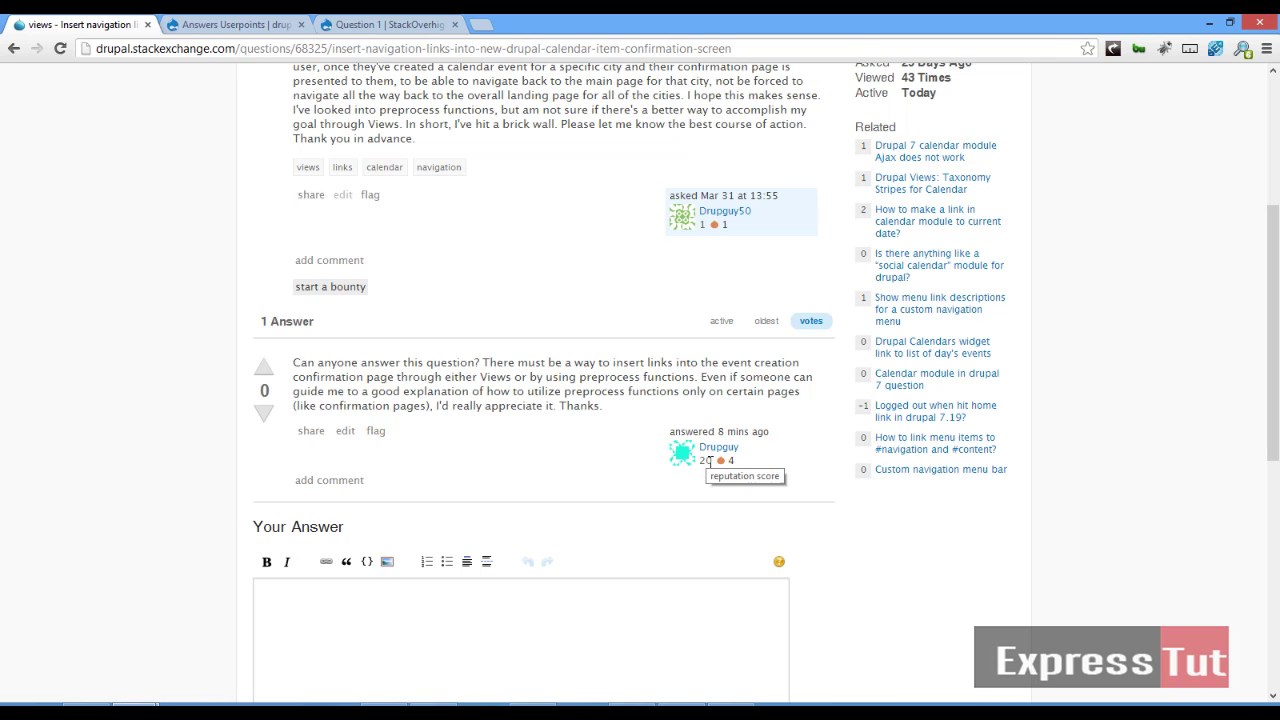
Read the Answers Userpoints project page, from the default policy for awarding points down to the available releases
{"action": "left_click", "coordinate": [255, 22]}
{"action": "scroll", "coordinate": [473, 279], "scroll_direction": "up", "scroll_amount": 10}
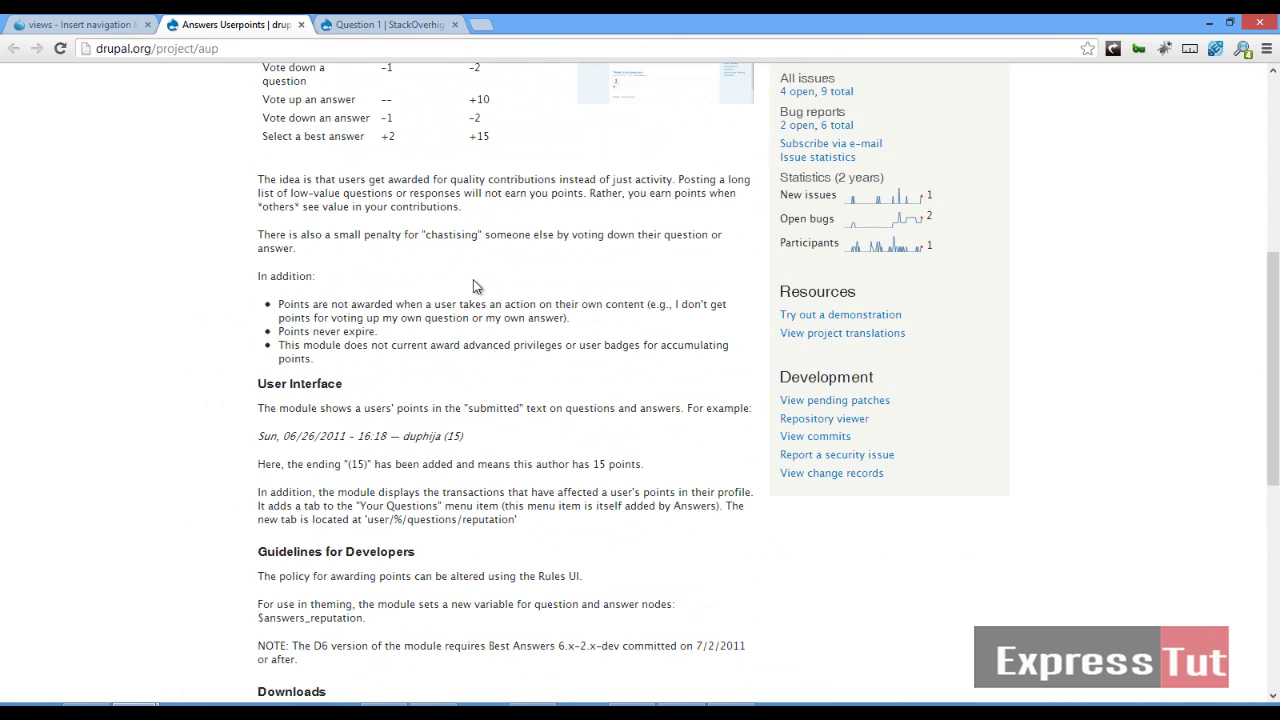
{"action": "scroll", "coordinate": [473, 287], "scroll_direction": "down", "scroll_amount": 3}
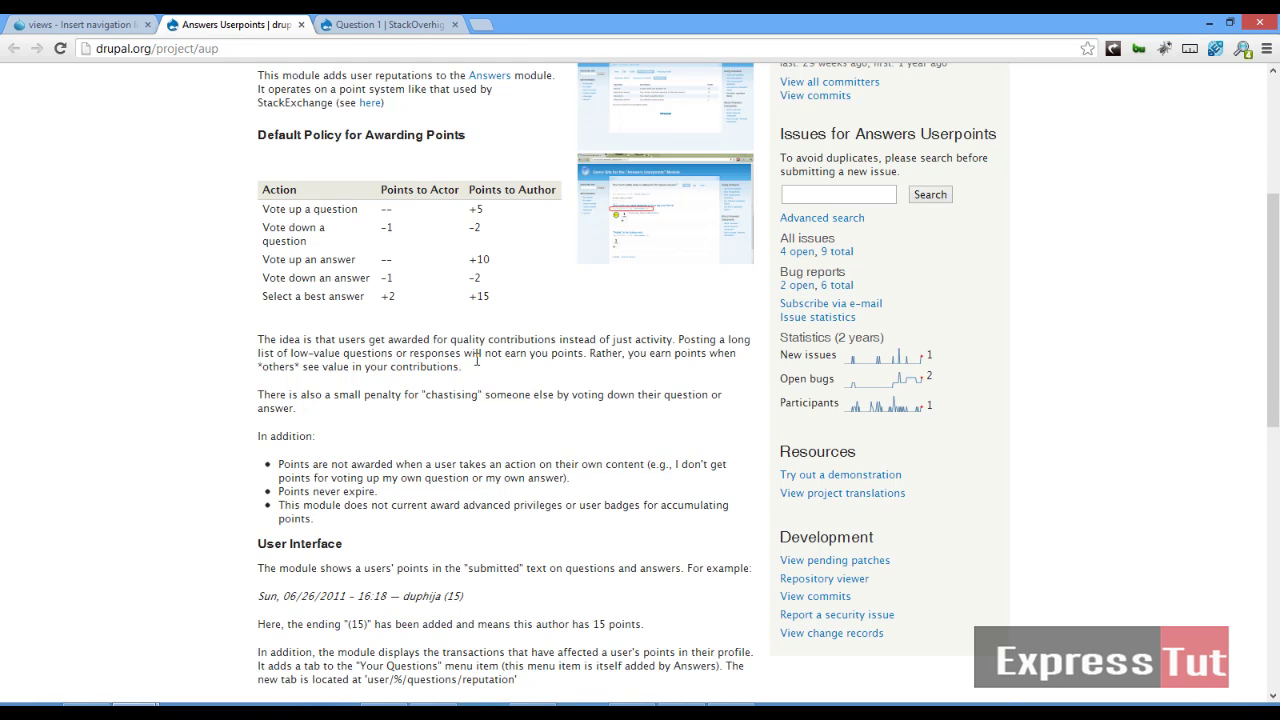
{"action": "scroll", "coordinate": [477, 358], "scroll_direction": "up", "scroll_amount": 3}
{"action": "scroll", "coordinate": [462, 323], "scroll_direction": "down", "scroll_amount": 3}
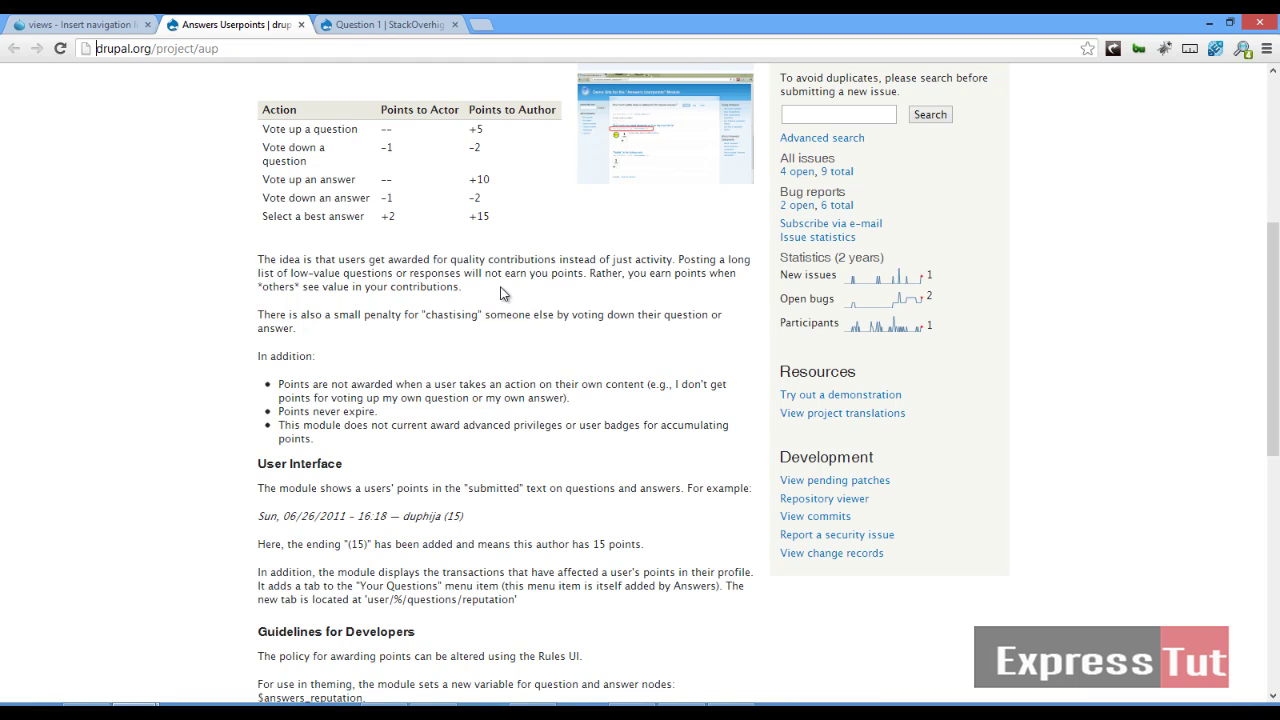
{"action": "scroll", "coordinate": [503, 291], "scroll_direction": "down", "scroll_amount": 3}
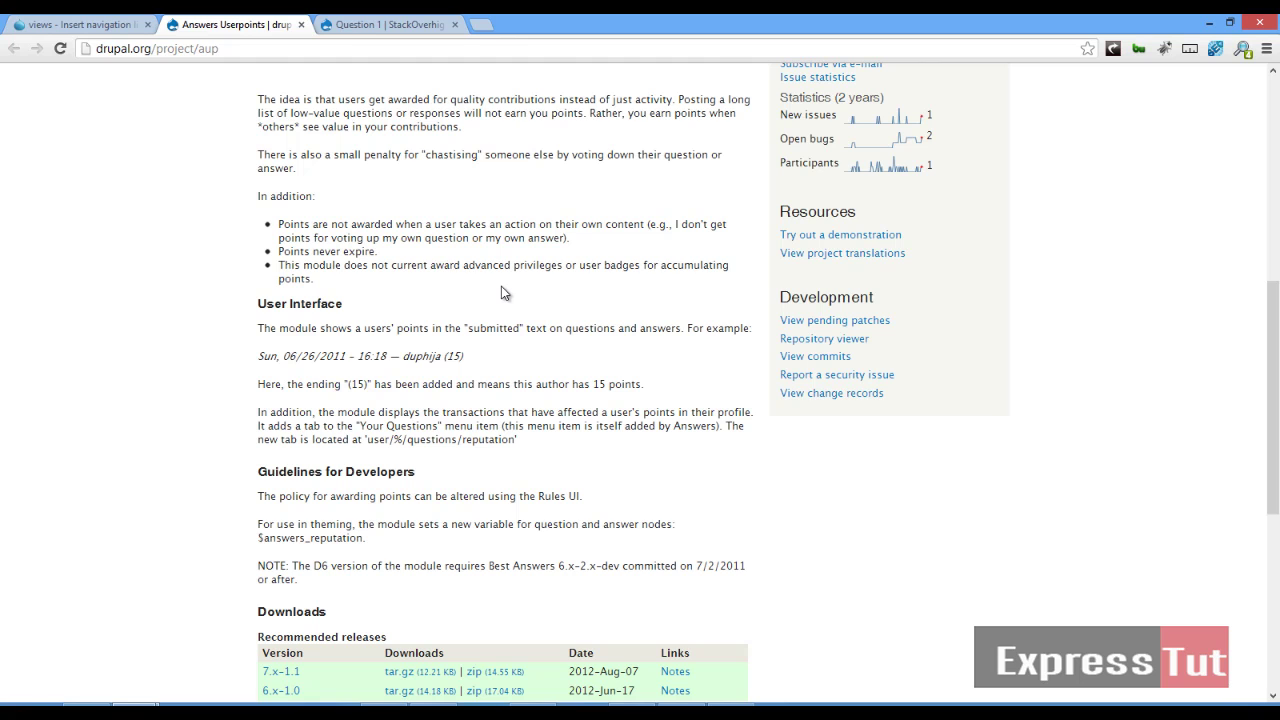
{"action": "scroll", "coordinate": [503, 292], "scroll_direction": "down", "scroll_amount": 3}
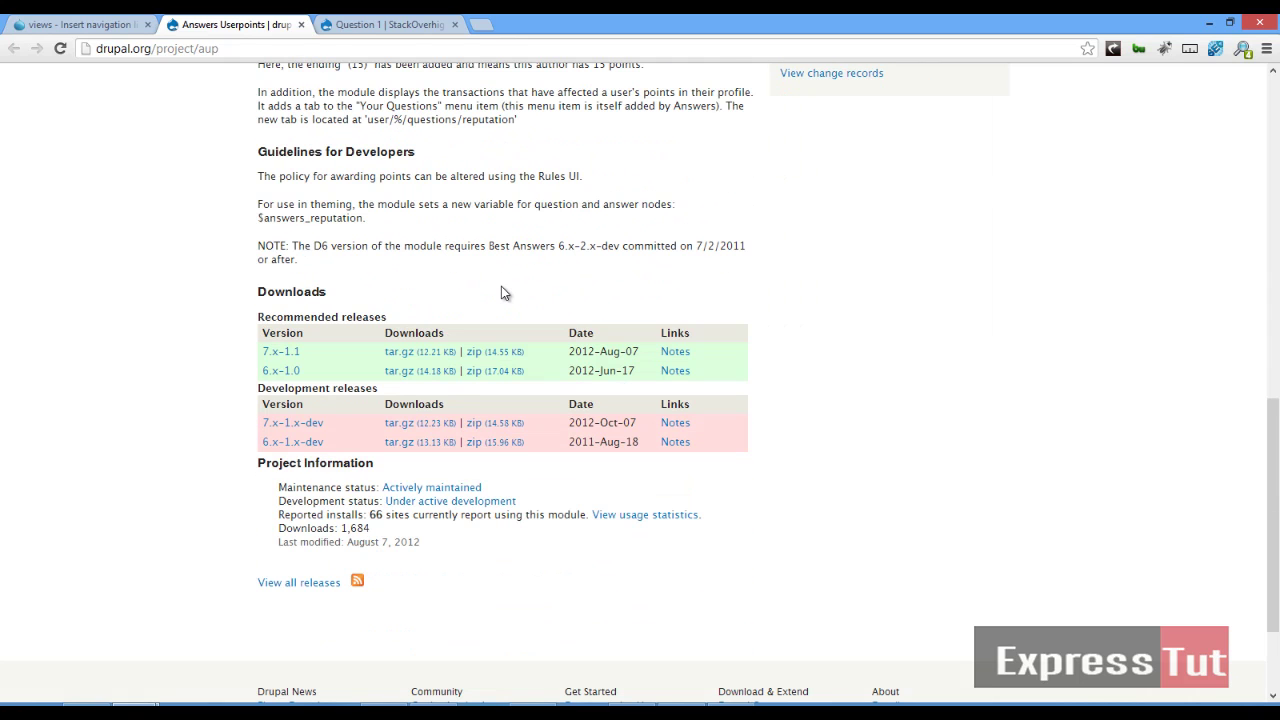
Download the development release of the aup module and enable it with its dependencies from the Drush Command Prompt
{"action": "left_click", "coordinate": [385, 711]}
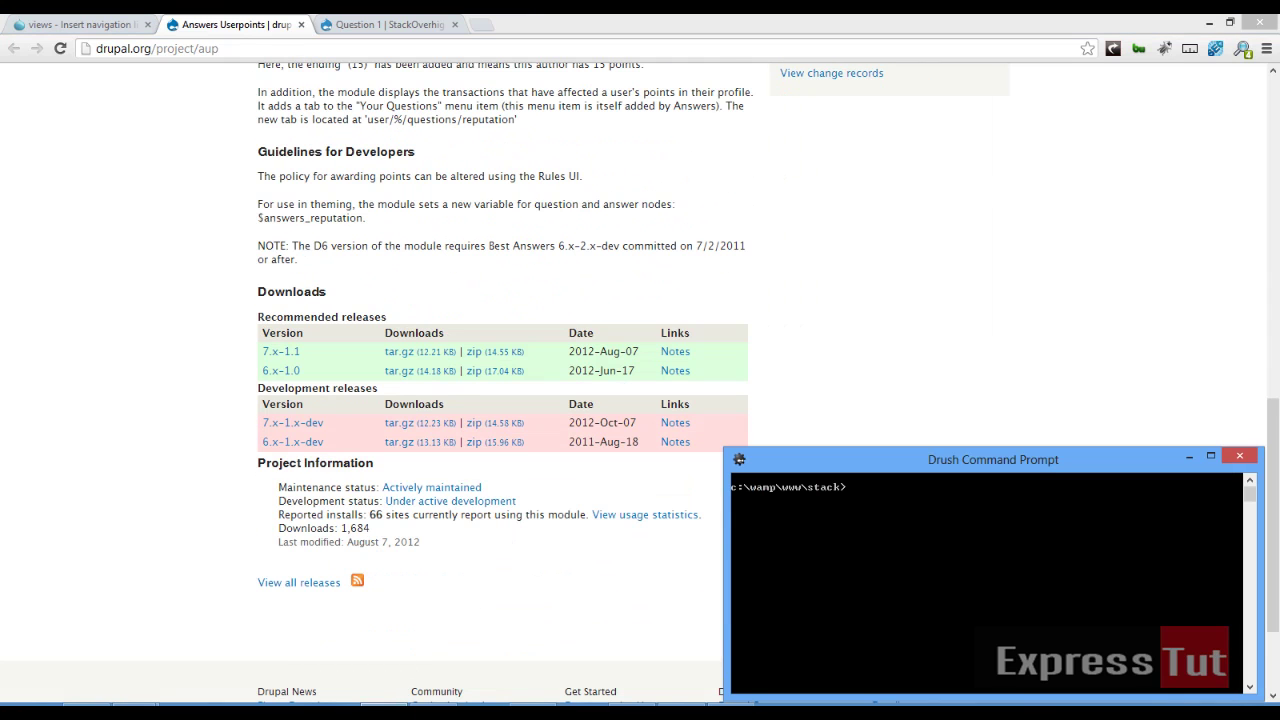
{"action": "type", "text": "drush dl aup --dev"}
{"action": "key", "text": "Return"}
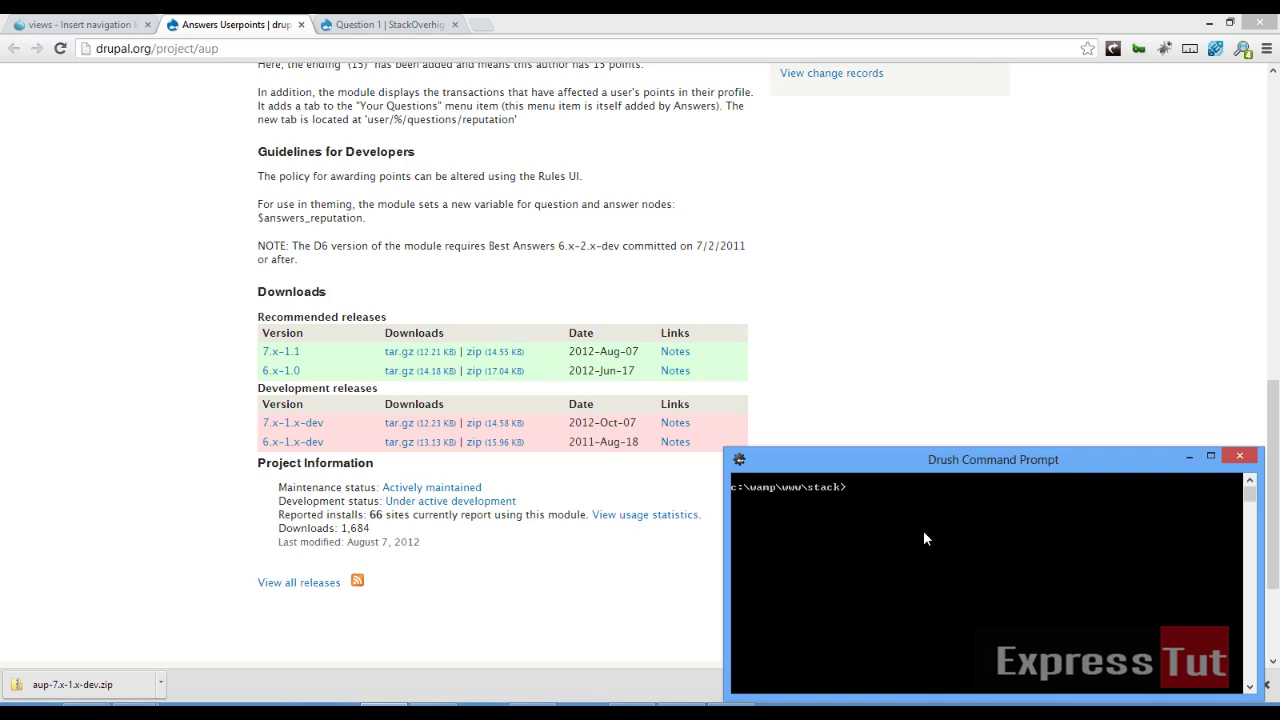
{"action": "type", "text": "drush en aup -y"}
{"action": "key", "text": "Return"}
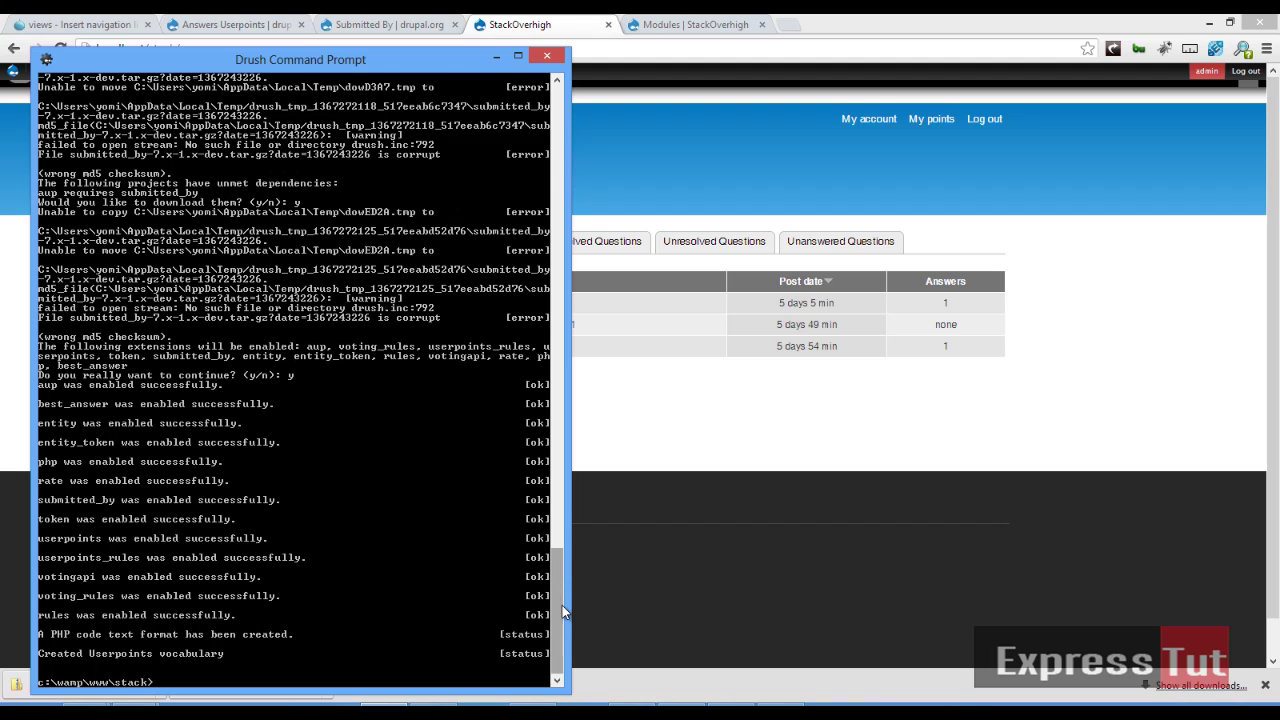
Examine the Drush output from enabling aup and the releases on the Submitted By module's drupal.org page
{"action": "left_click_drag", "start_coordinate": [562, 605], "coordinate": [563, 483]}
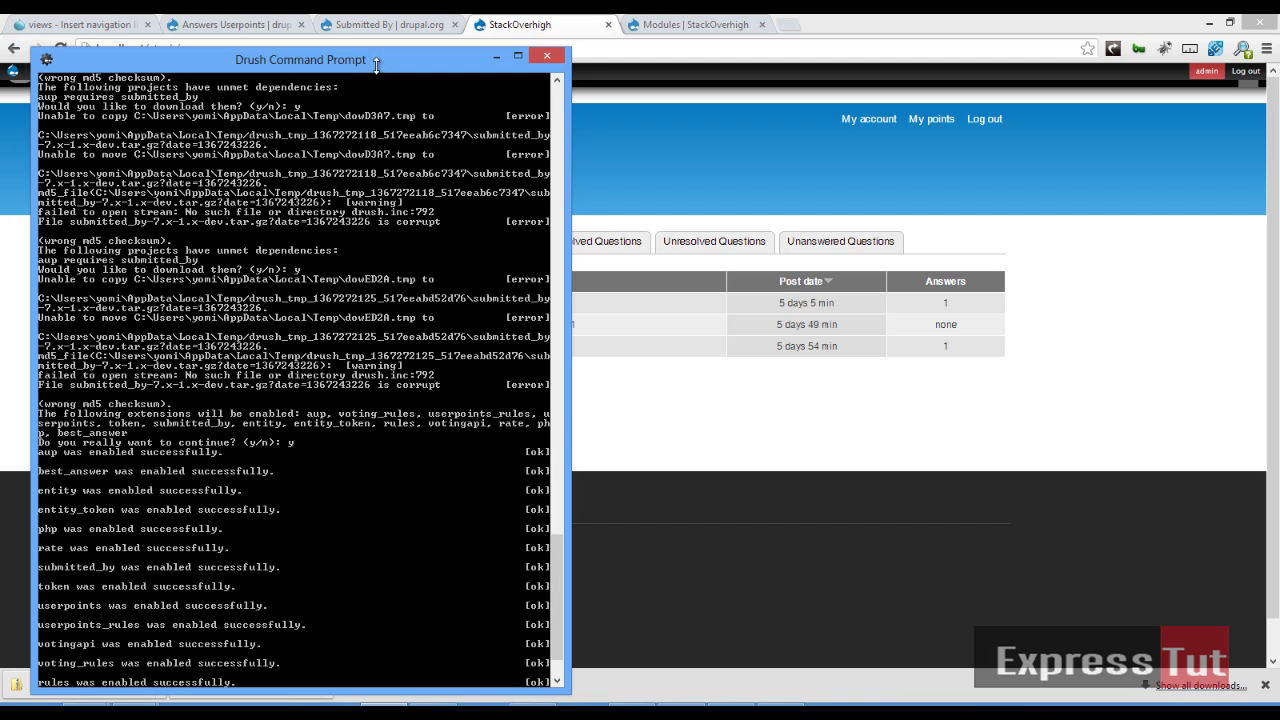
{"action": "left_click", "coordinate": [379, 22]}
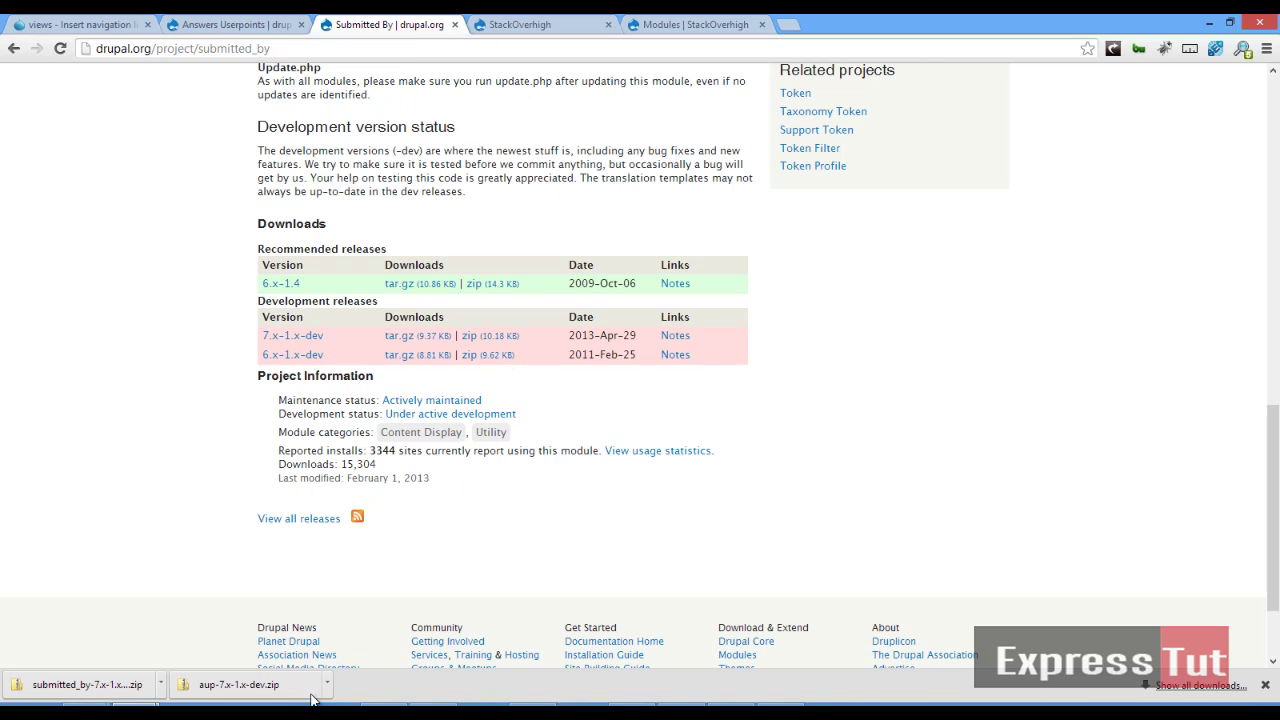
{"action": "key", "text": "alt+Tab"}
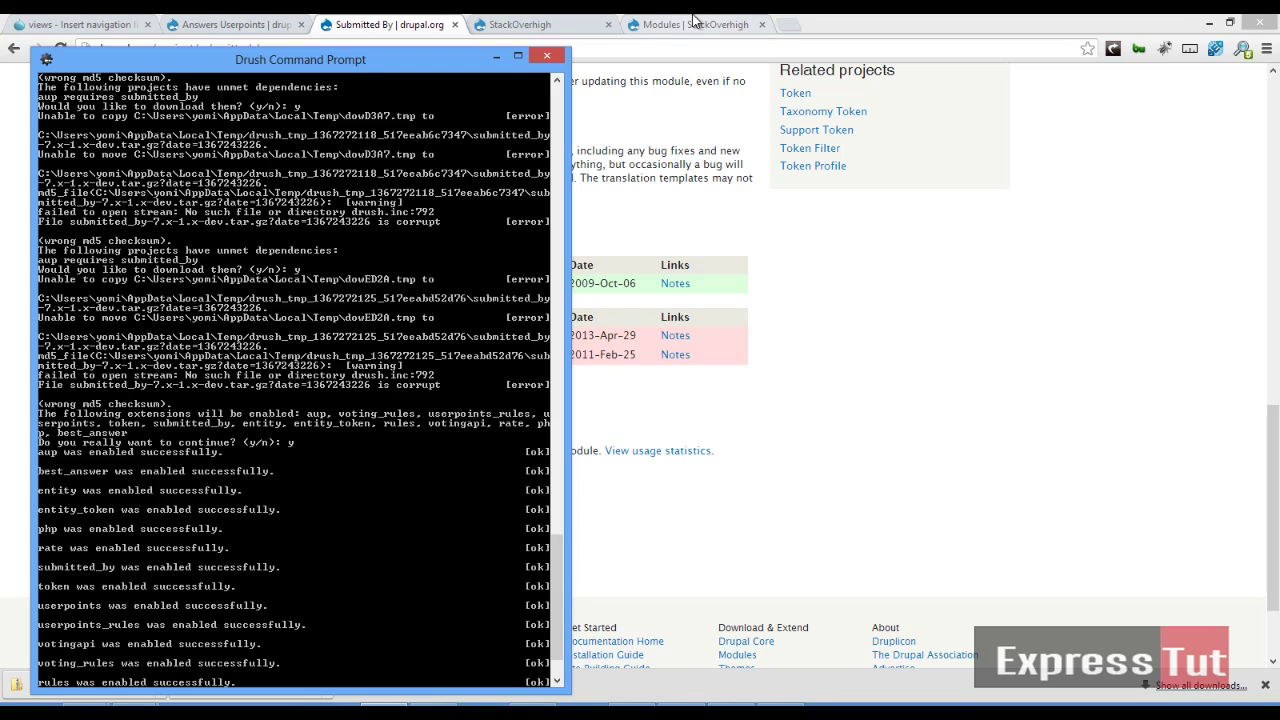
Return to the StackOverhigh site in the browser and view the resolved, unresolved and all questions listings
{"action": "left_click", "coordinate": [560, 22]}
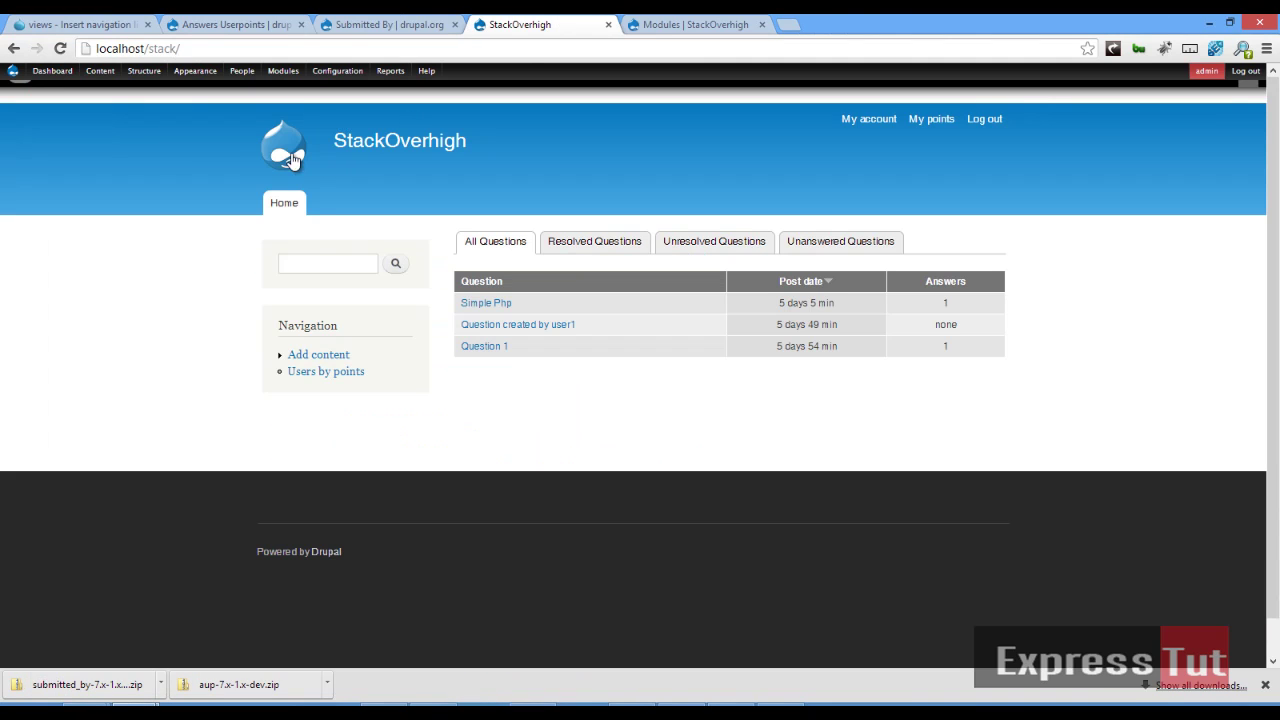
{"action": "left_click", "coordinate": [289, 201]}
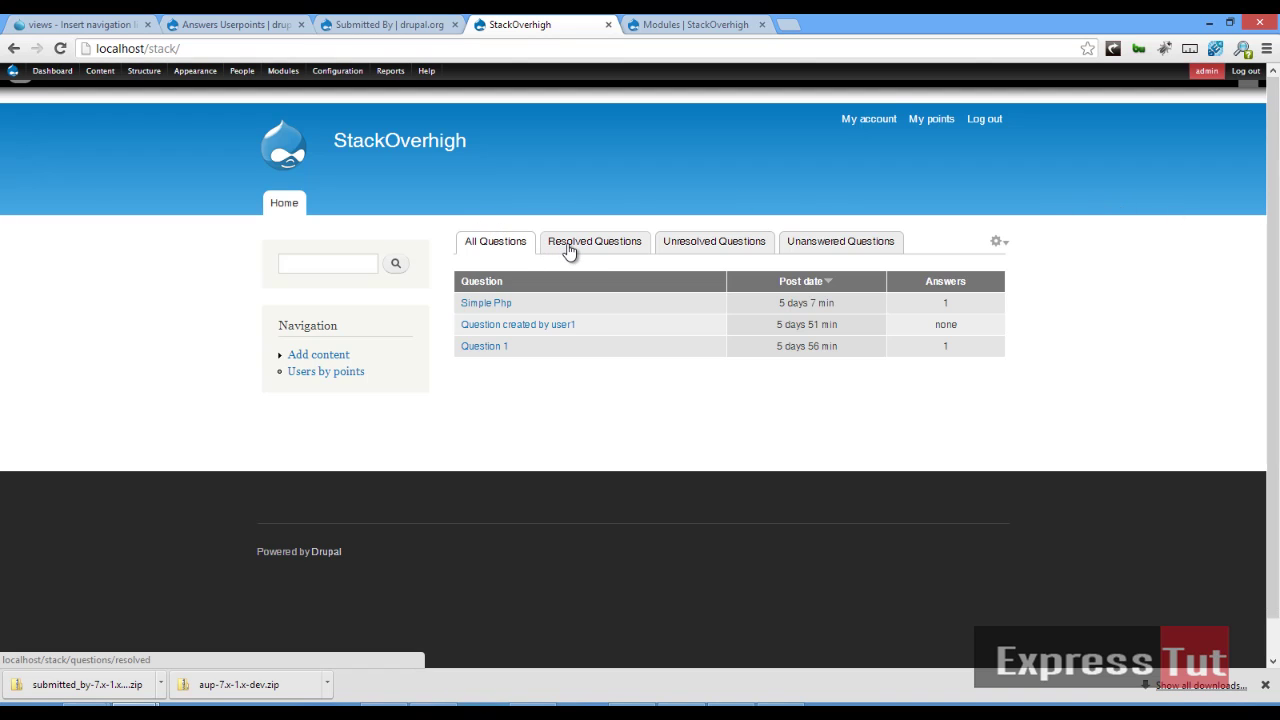
{"action": "left_click", "coordinate": [572, 250]}
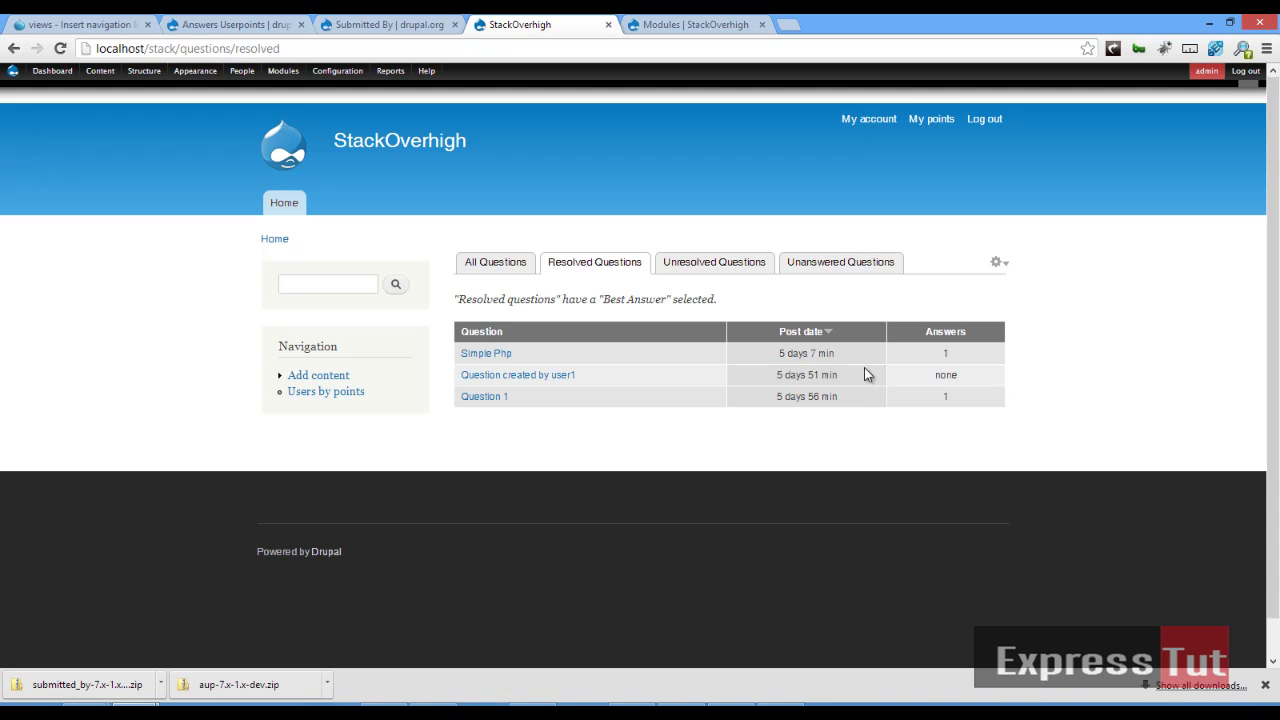
{"action": "left_click", "coordinate": [690, 266]}
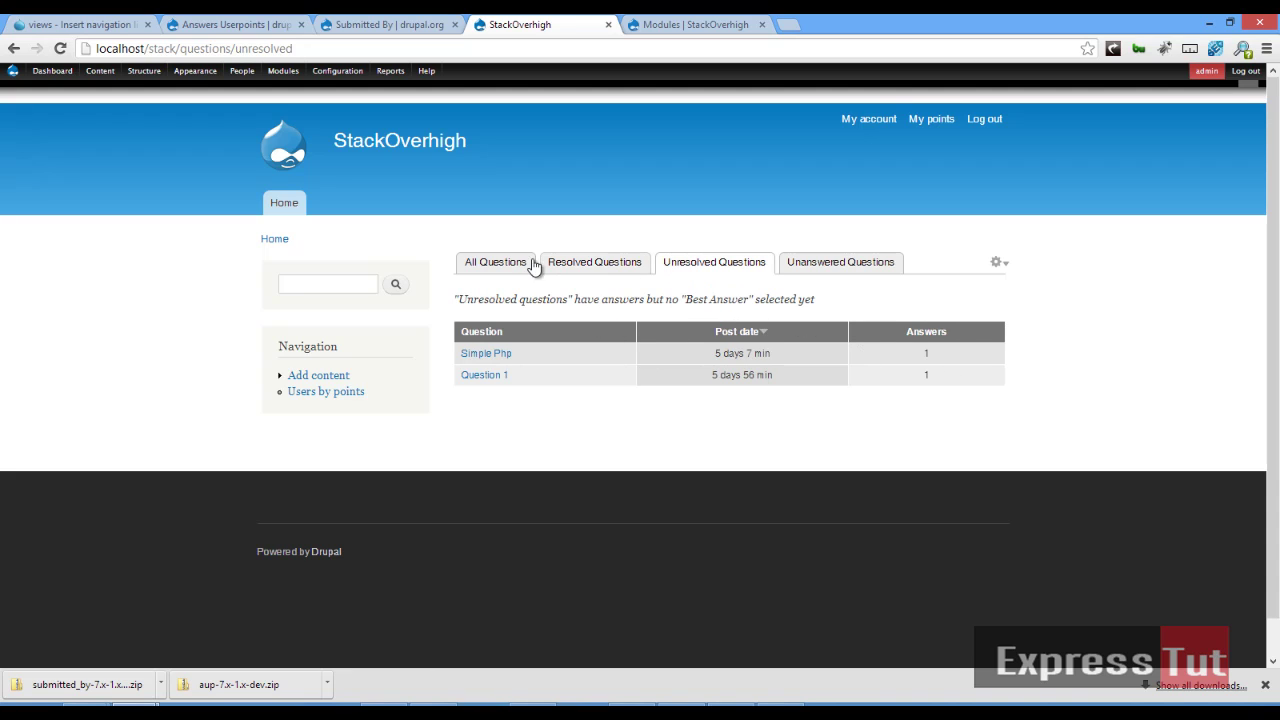
{"action": "left_click", "coordinate": [497, 266]}
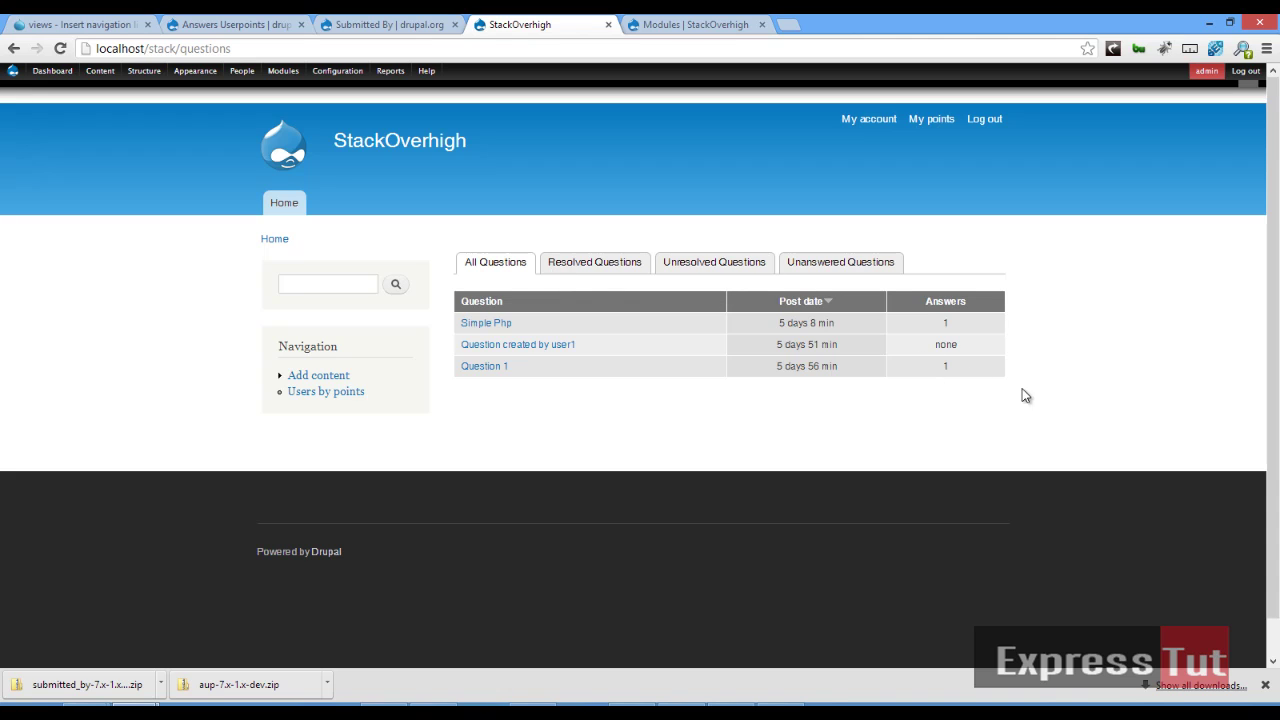
Review the site's points settings for moderation, branding, expiration, messages and listings
{"action": "left_click", "coordinate": [327, 74]}
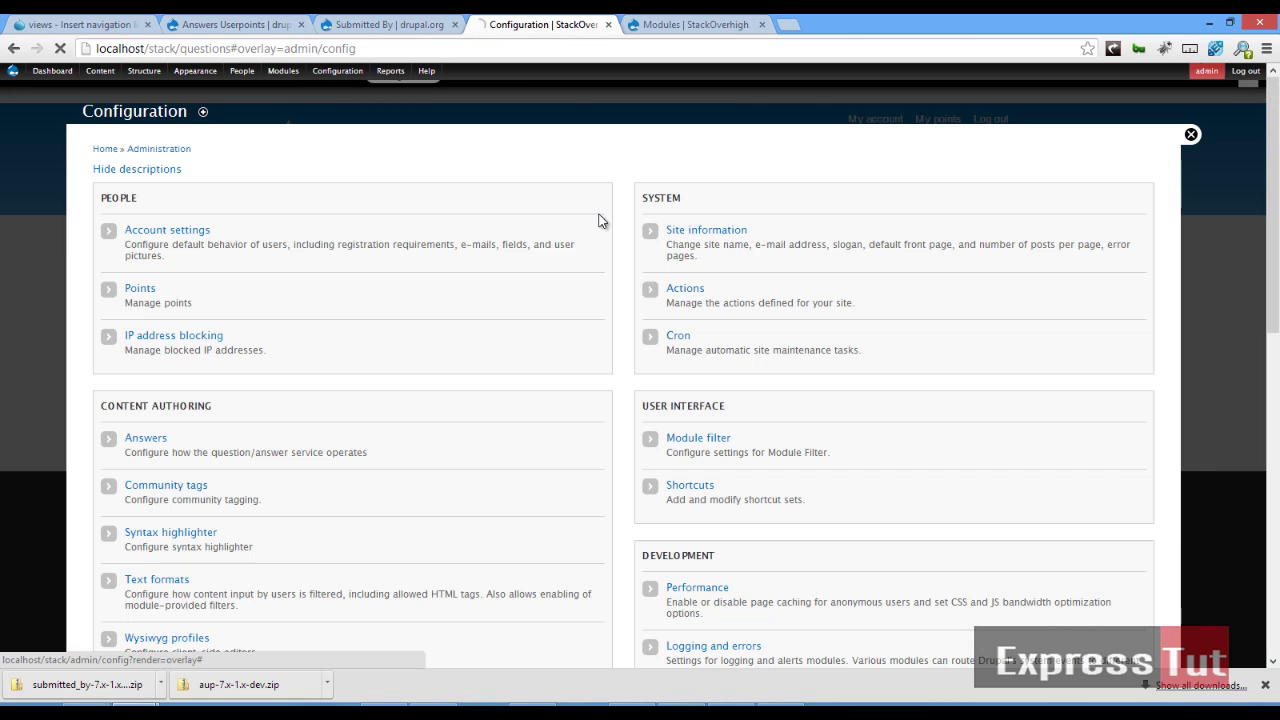
{"action": "left_click", "coordinate": [142, 289]}
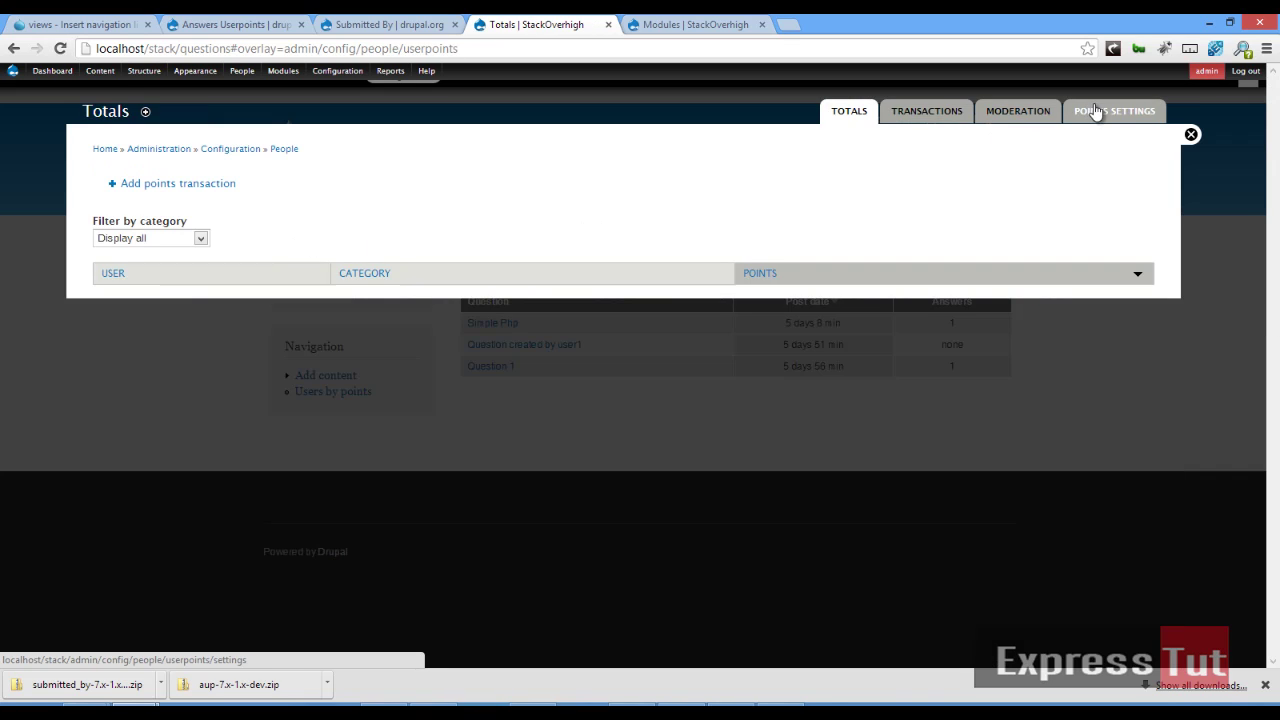
{"action": "left_click", "coordinate": [1100, 122]}
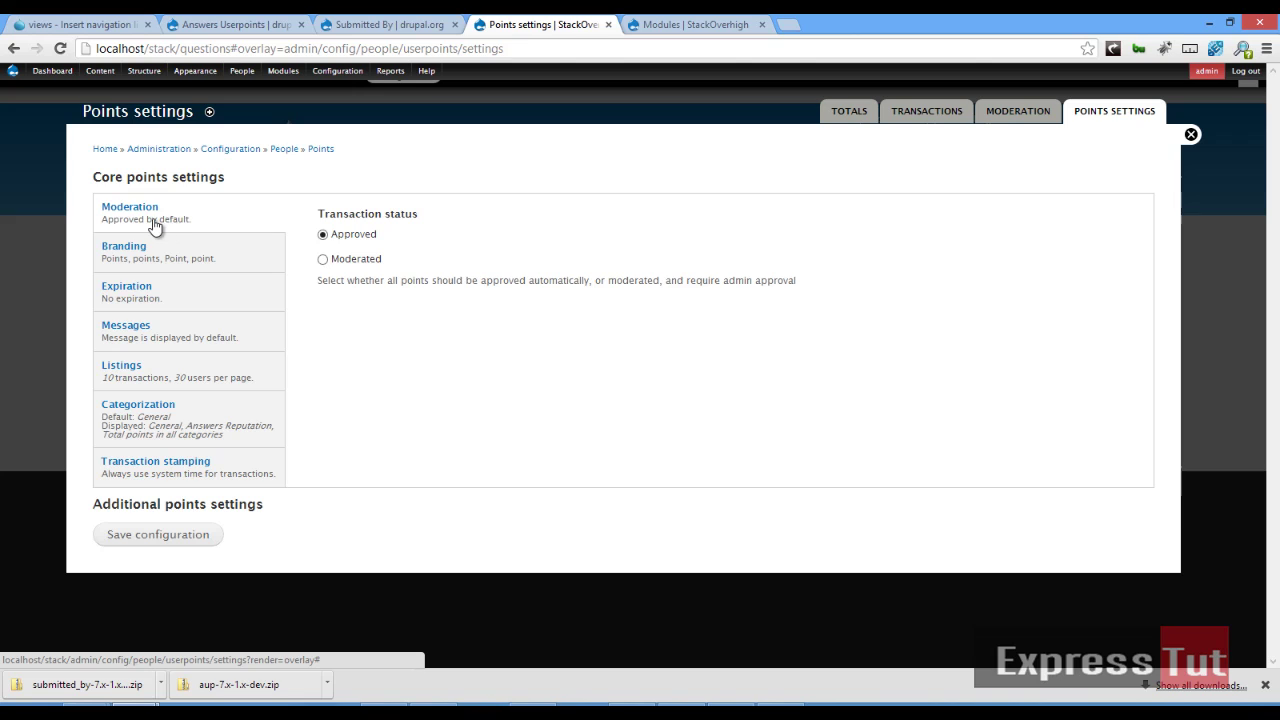
{"action": "left_click", "coordinate": [228, 259]}
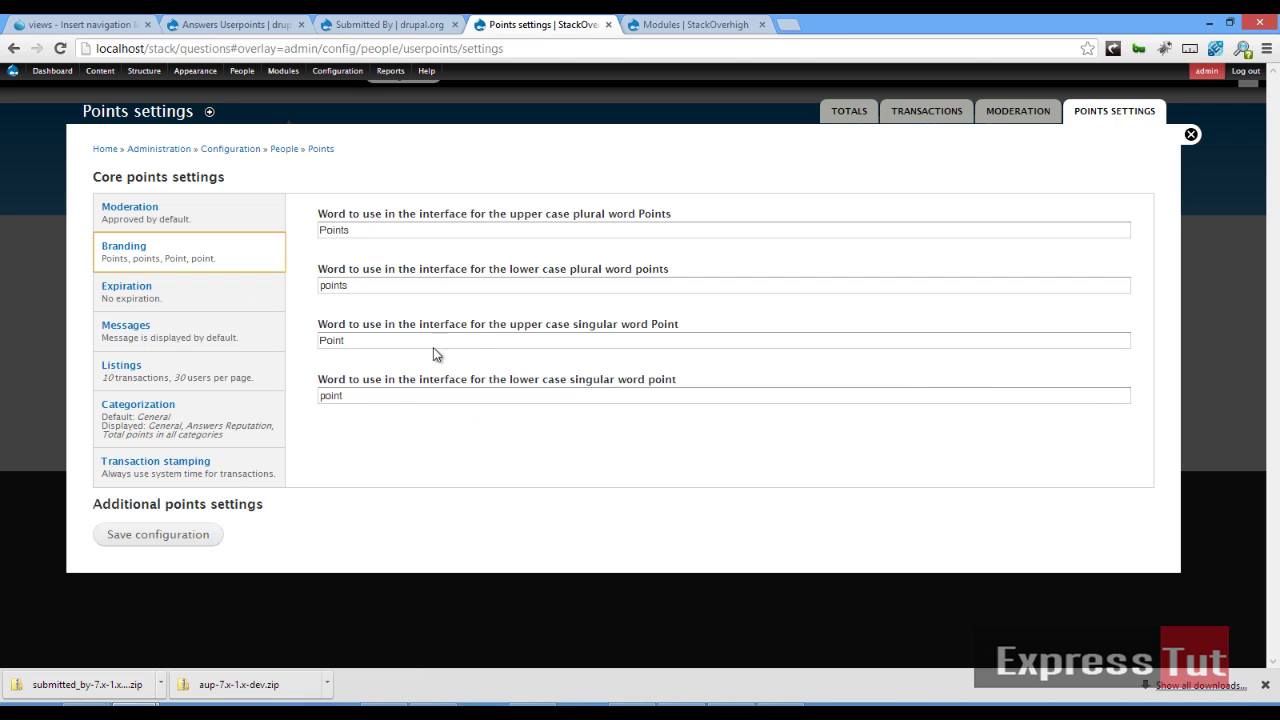
{"action": "left_click", "coordinate": [180, 298]}
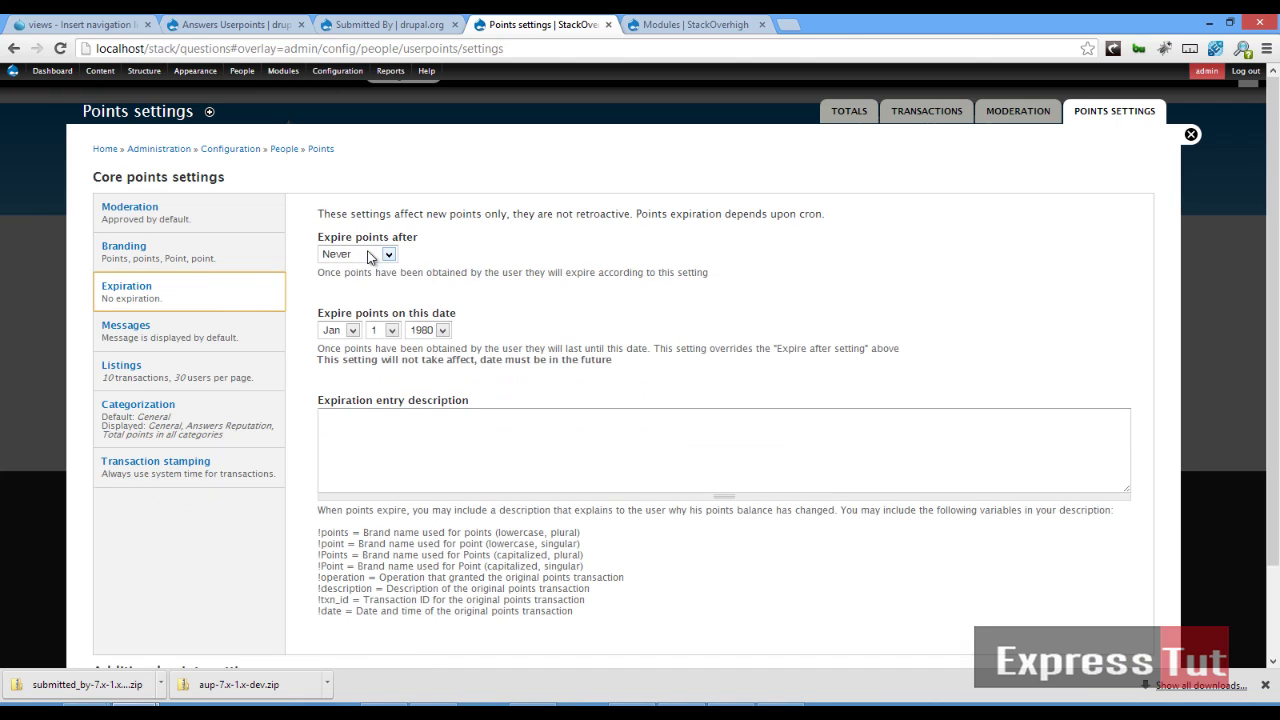
{"action": "left_click", "coordinate": [389, 255]}
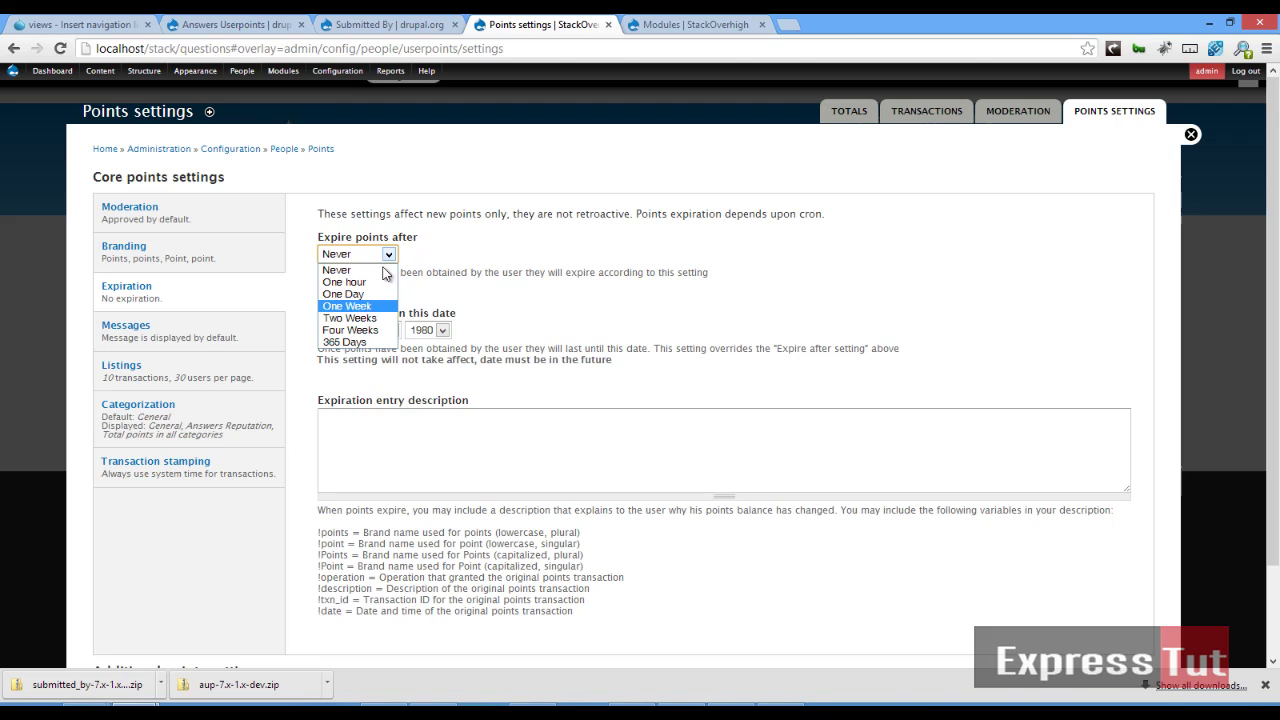
{"action": "left_click", "coordinate": [389, 258]}
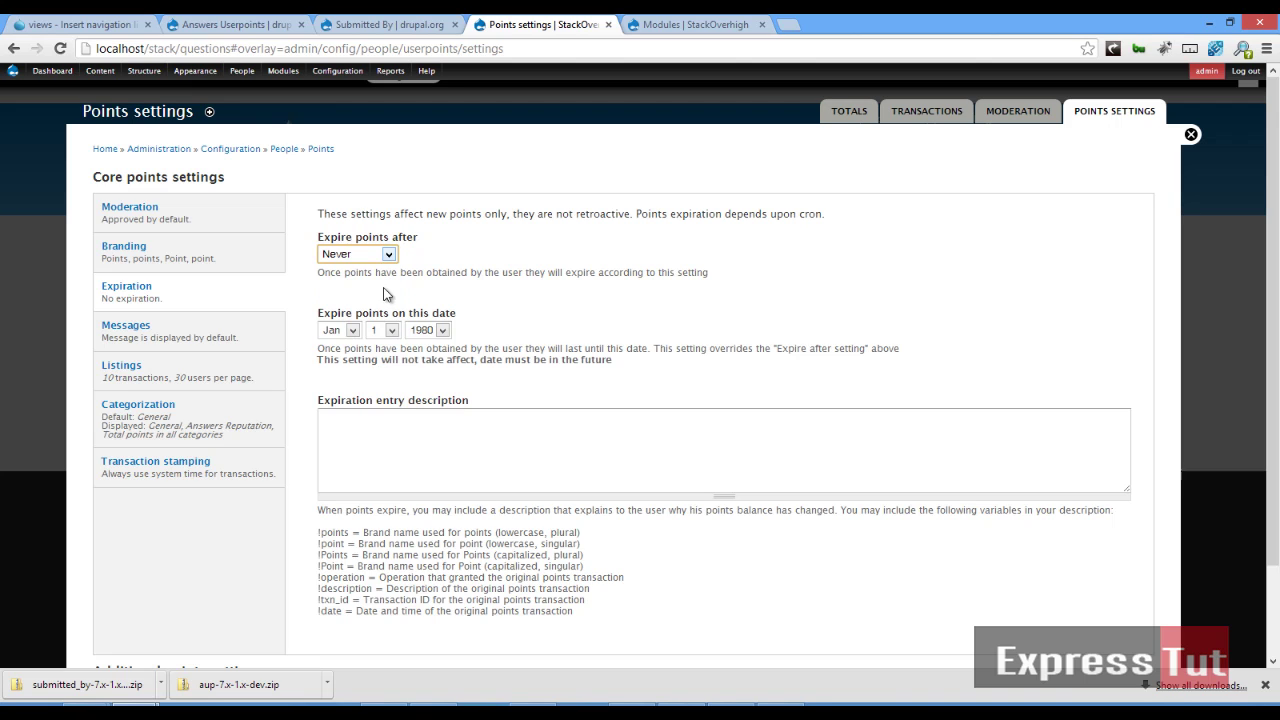
{"action": "left_click", "coordinate": [233, 343]}
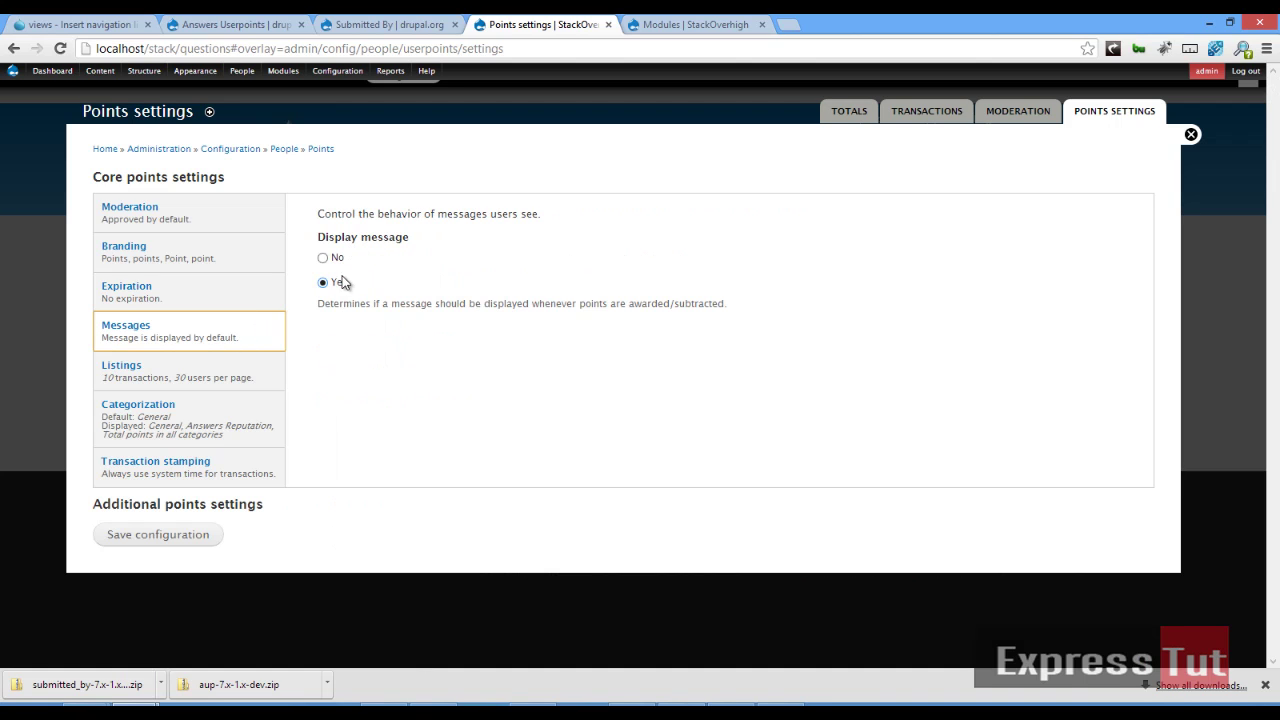
{"action": "left_click", "coordinate": [150, 373]}
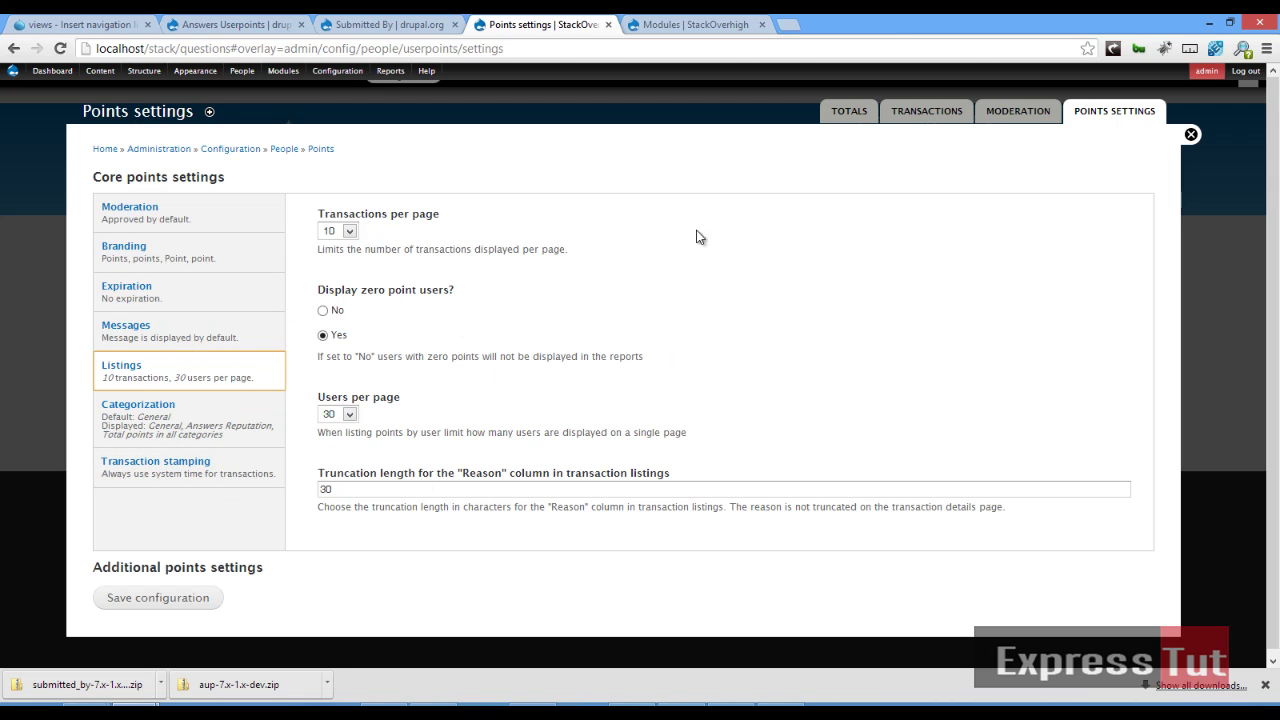
Check the points totals and transactions reports in the administration area and the admin account's own points page
{"action": "left_click", "coordinate": [848, 111]}
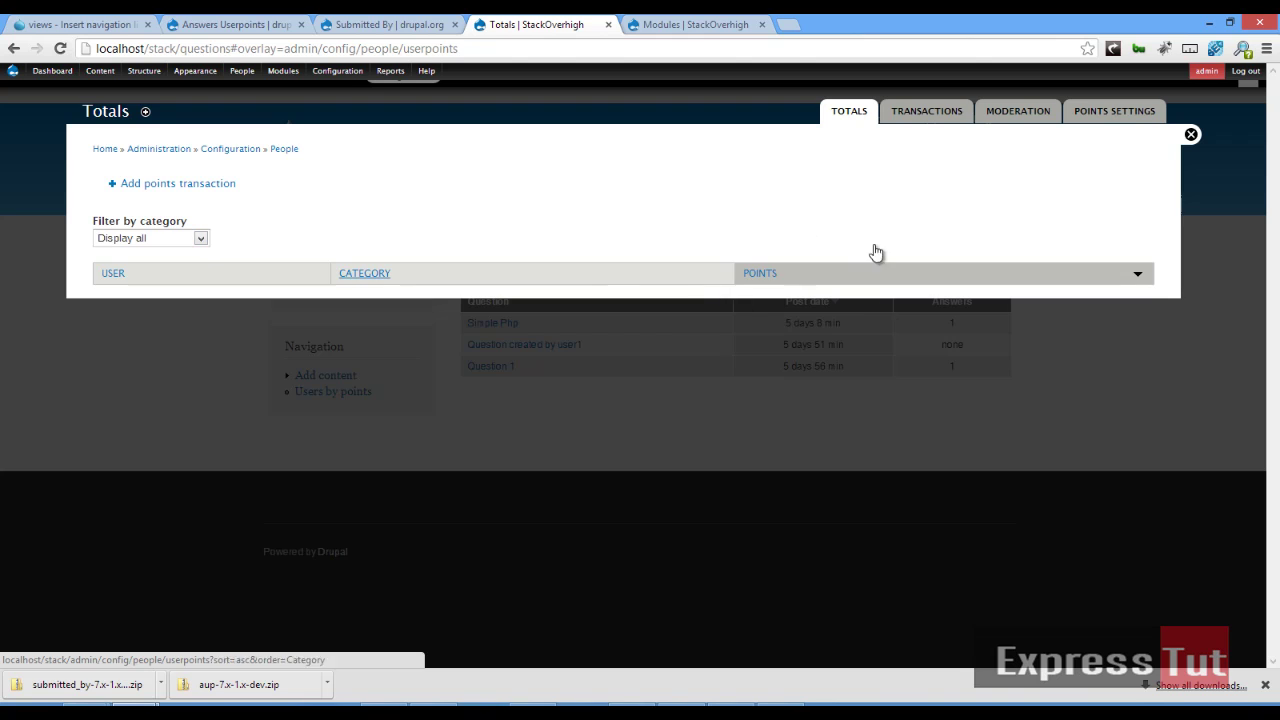
{"action": "left_click", "coordinate": [927, 111]}
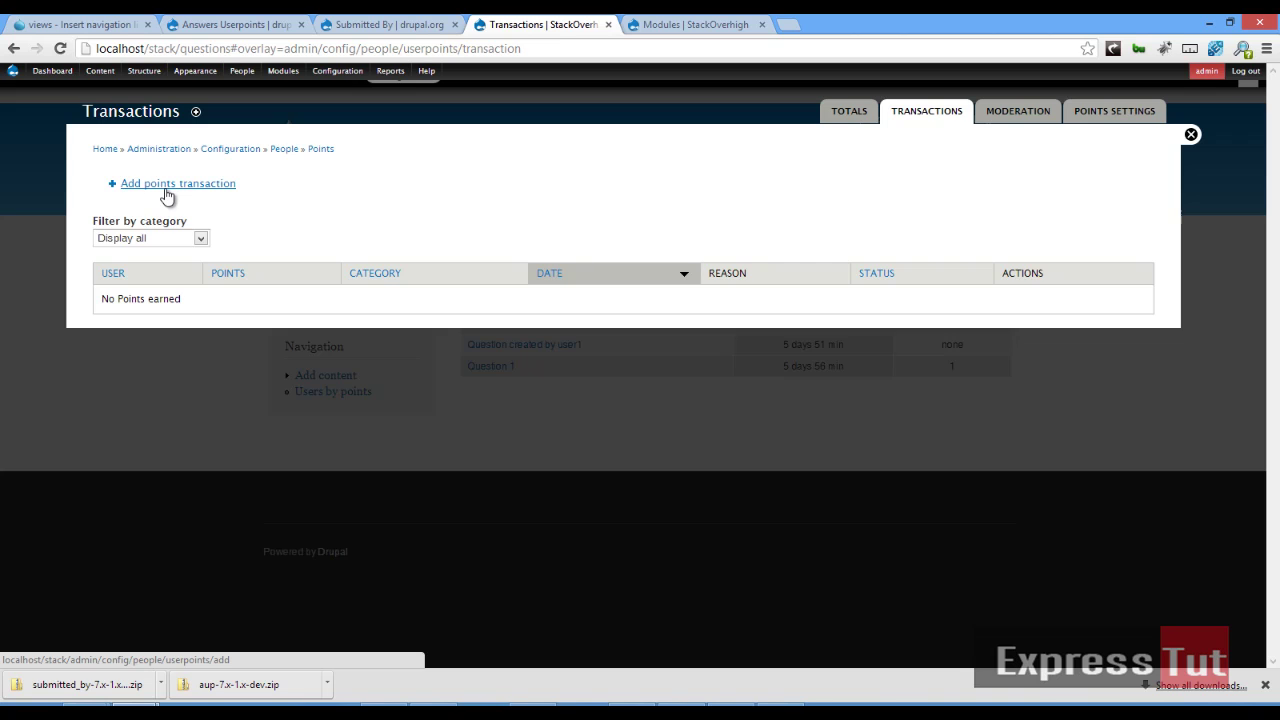
{"action": "left_click", "coordinate": [1142, 488]}
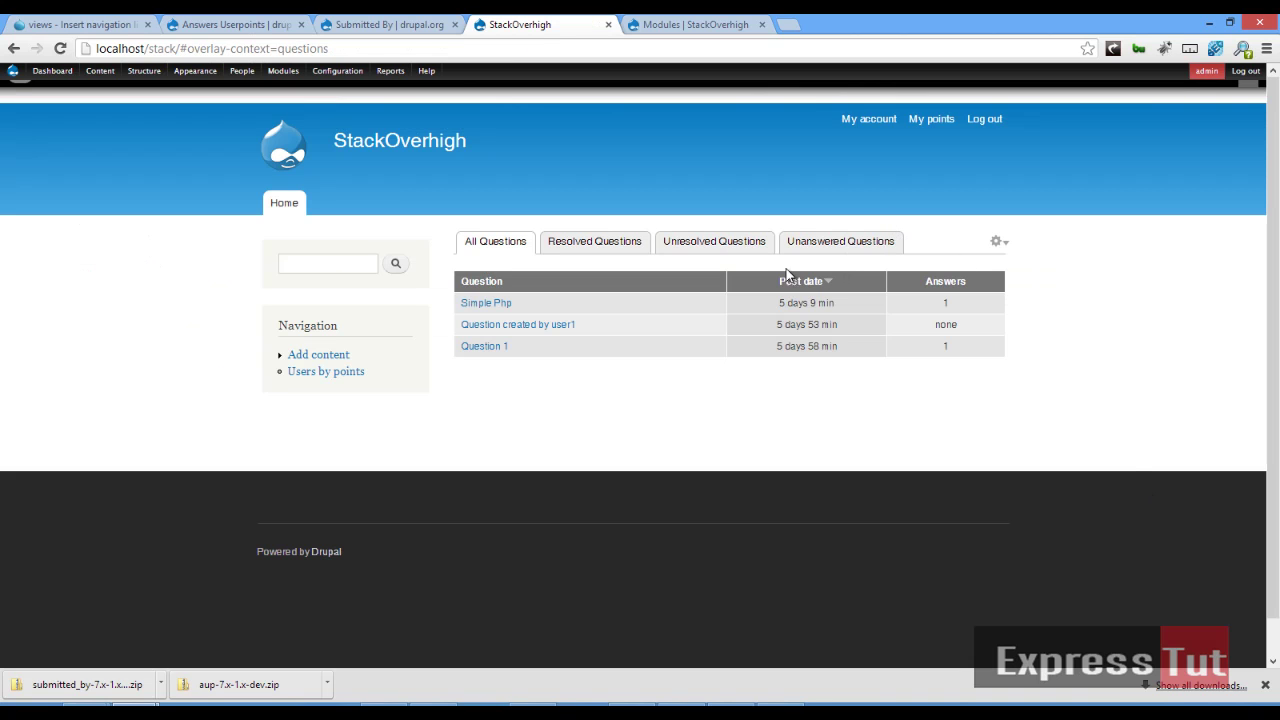
{"action": "left_click", "coordinate": [932, 120]}
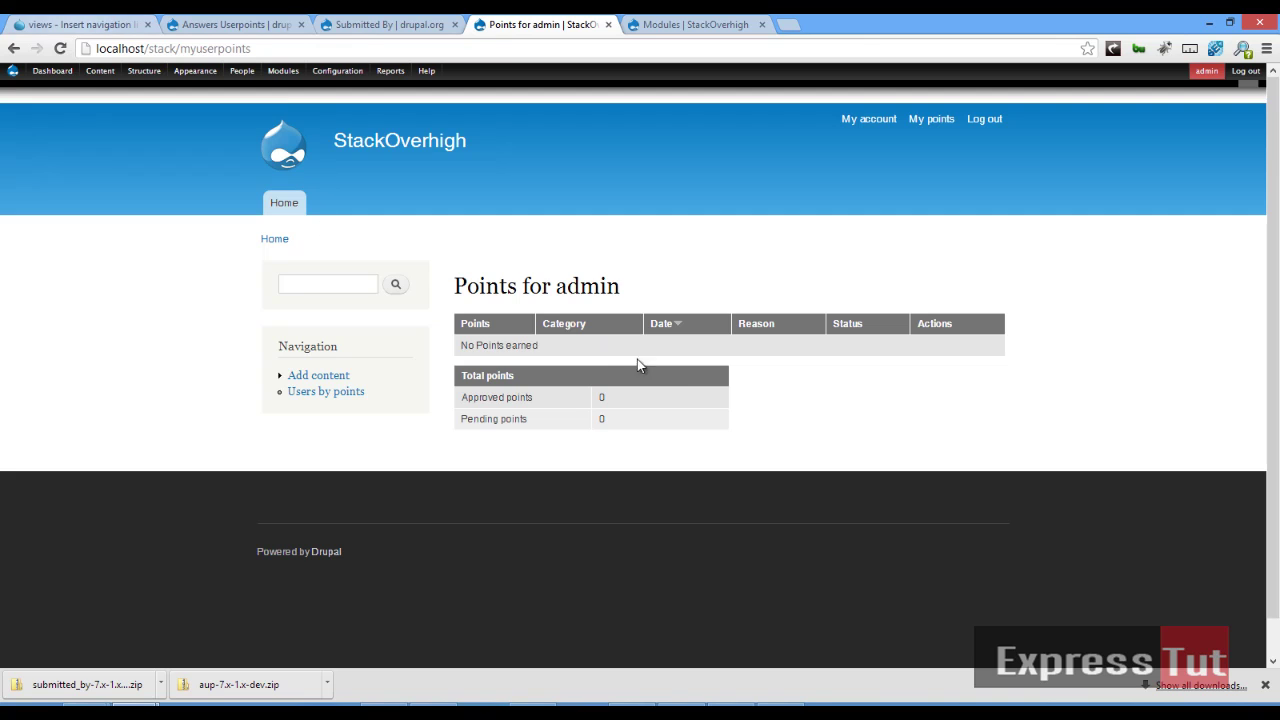
Open Question 1 on the site and compare its answer selection with the question layout on Drupal Answers at StackExchange
{"action": "left_click", "coordinate": [288, 208]}
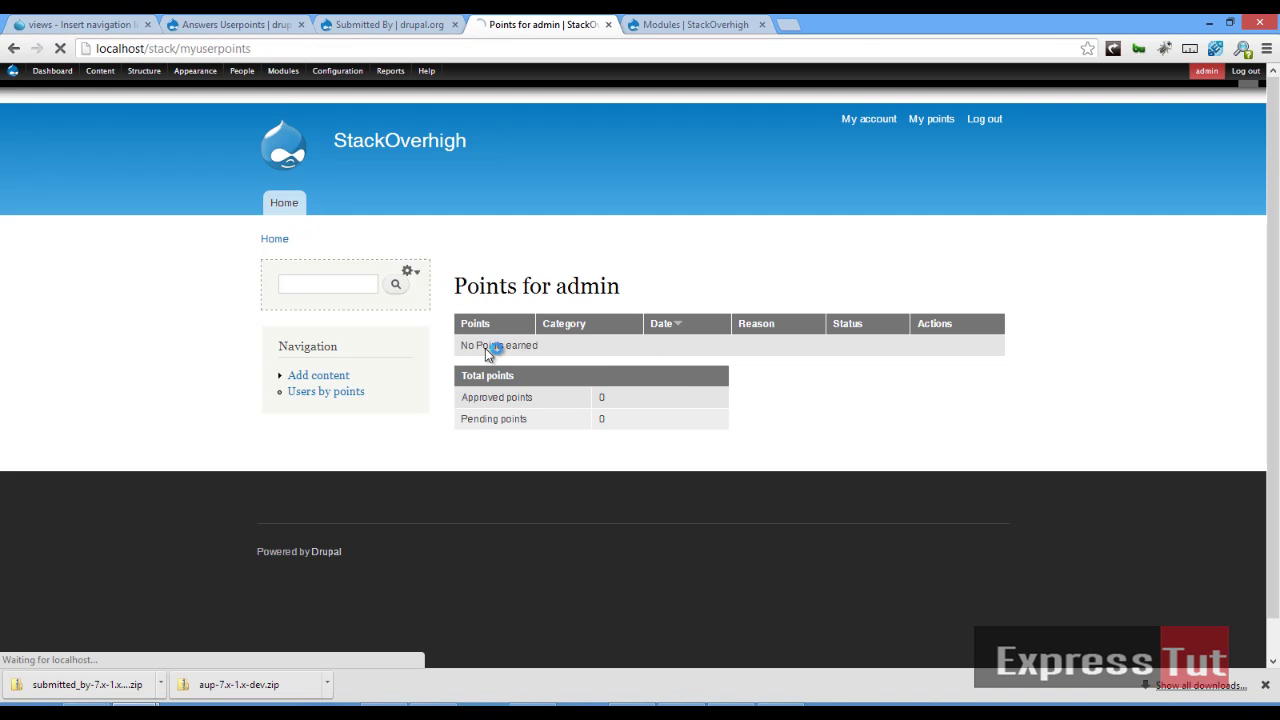
{"action": "left_click", "coordinate": [484, 347]}
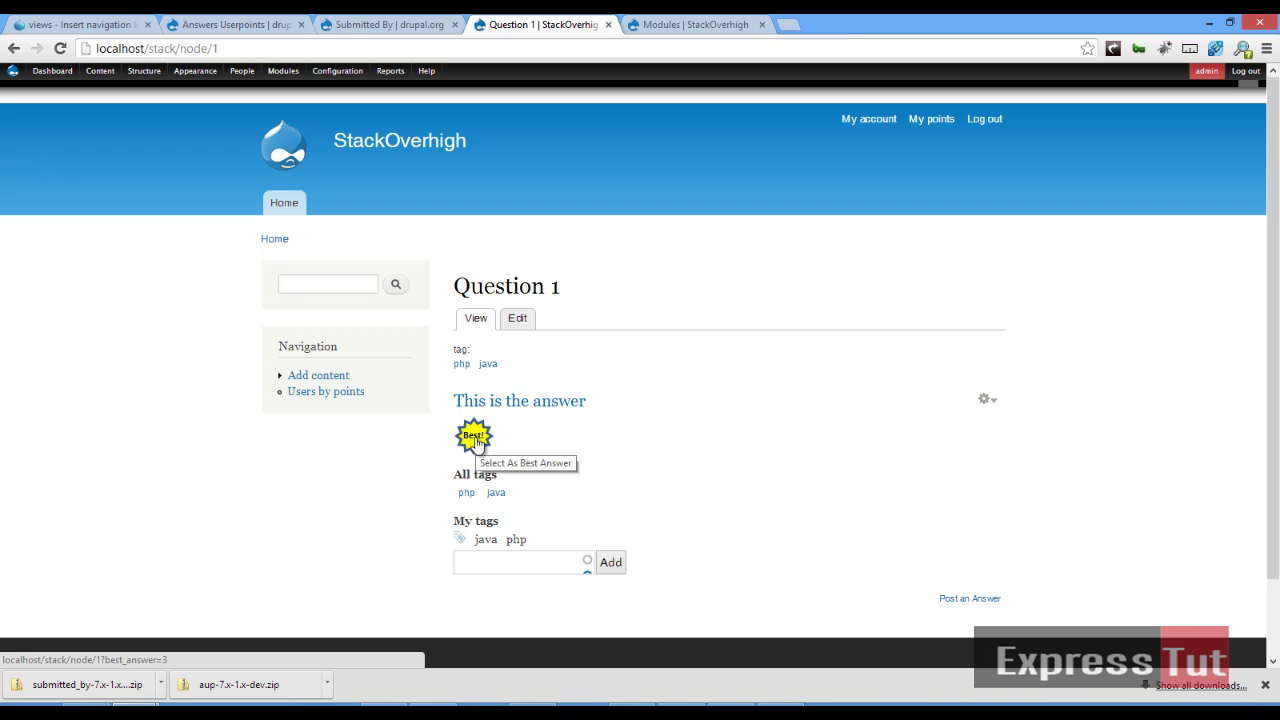
{"action": "left_click", "coordinate": [60, 24]}
{"action": "scroll", "coordinate": [905, 350], "scroll_direction": "up", "scroll_amount": 3}
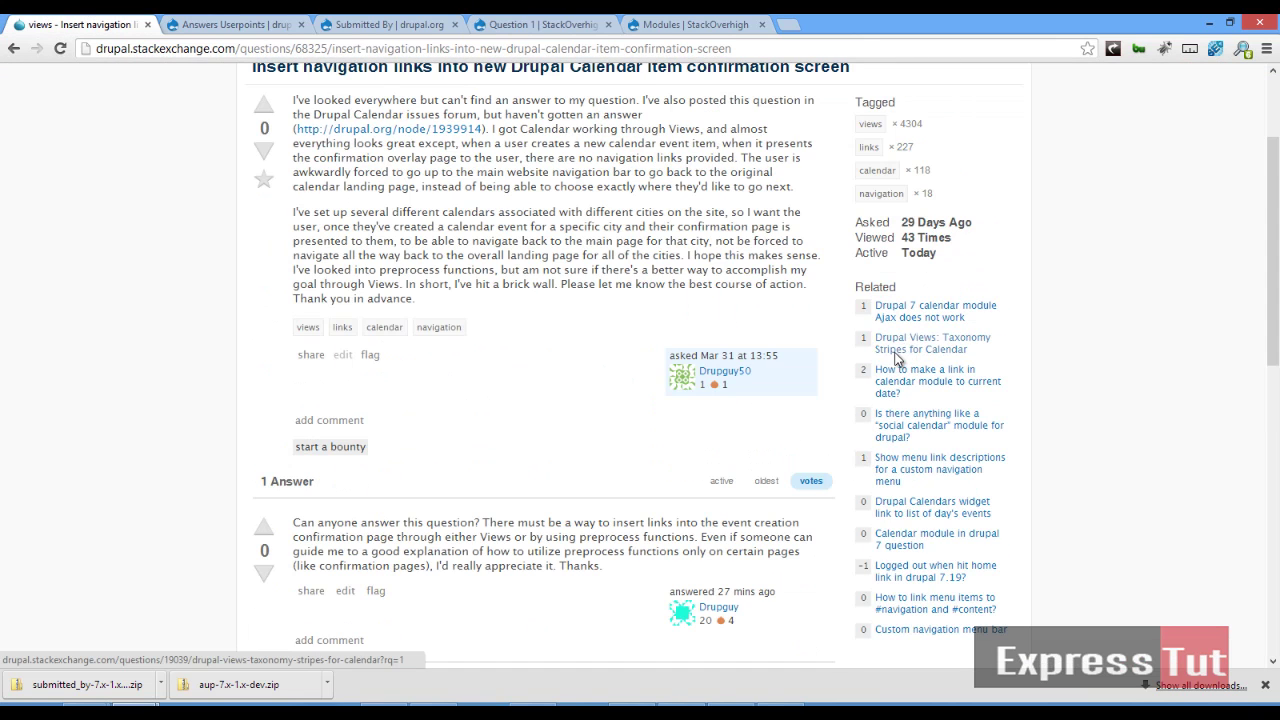
{"action": "scroll", "coordinate": [841, 176], "scroll_direction": "down", "scroll_amount": 1}
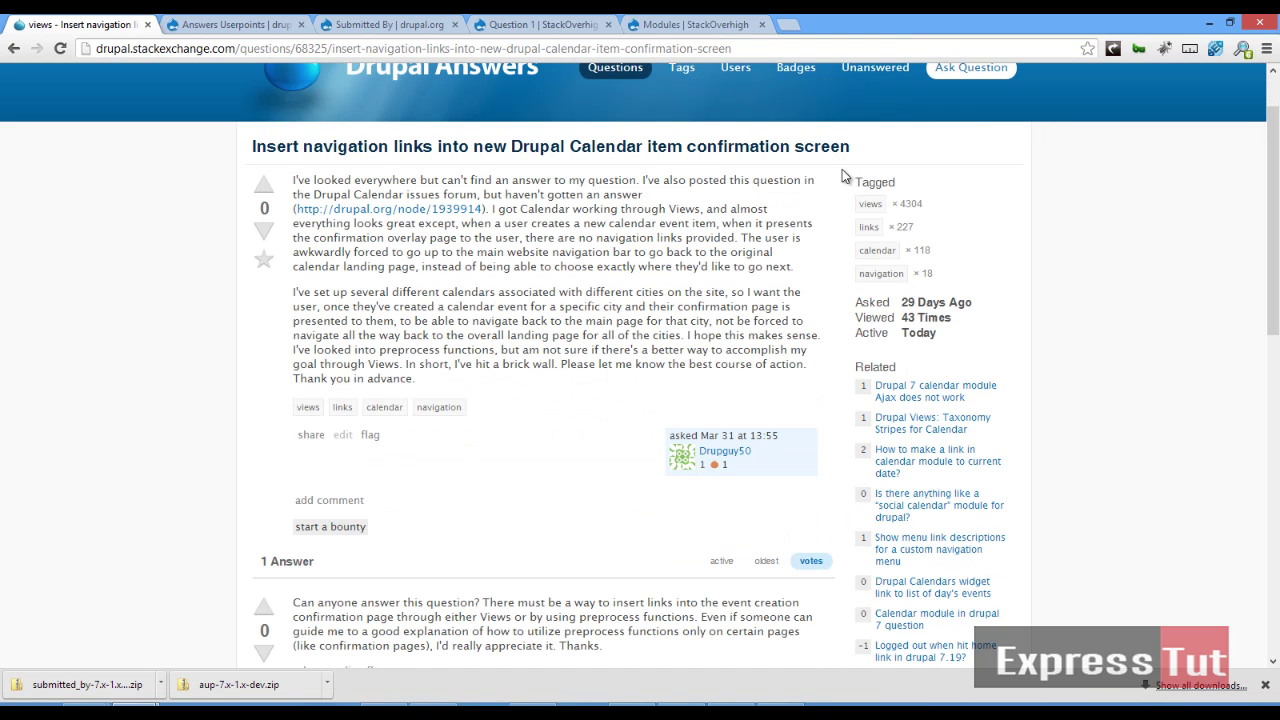
Browse the Drupal Answers question list and examine the accepted answer mark under "What are the recommended directory permissions?"
{"action": "left_click", "coordinate": [615, 68]}
{"action": "scroll", "coordinate": [450, 450], "scroll_direction": "down", "scroll_amount": 4}
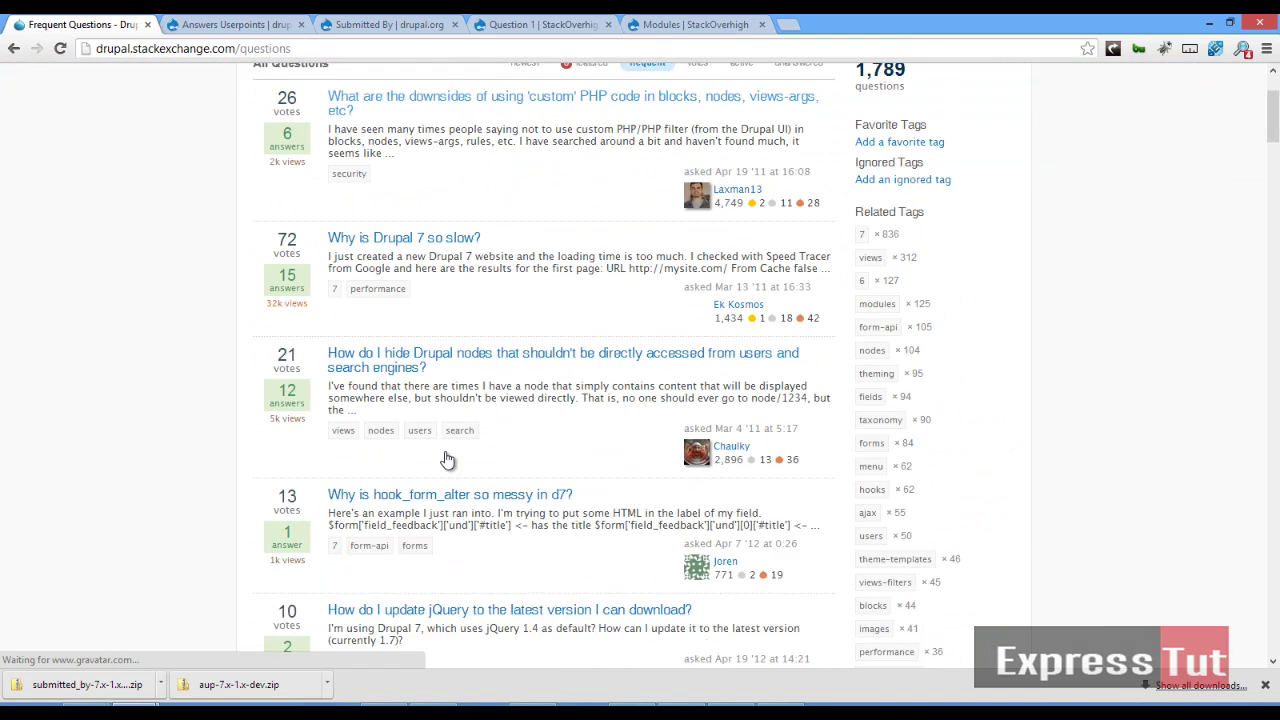
{"action": "scroll", "coordinate": [445, 451], "scroll_direction": "down", "scroll_amount": 6}
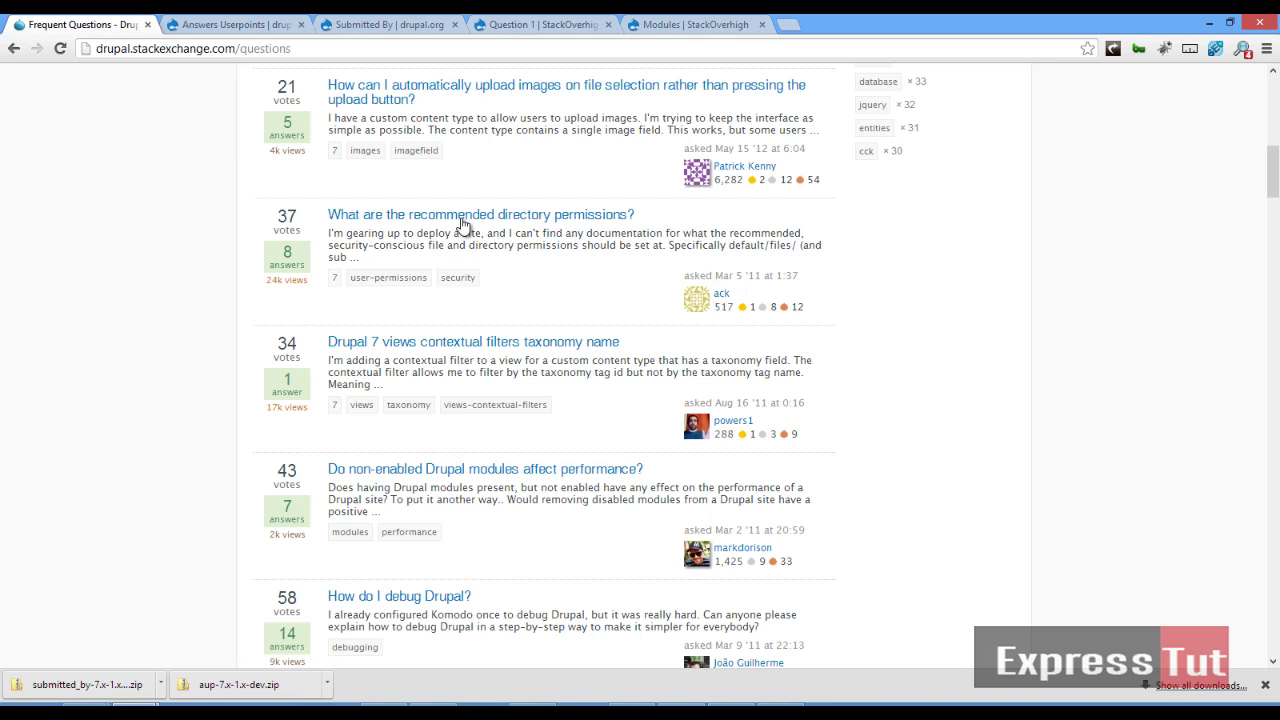
{"action": "left_click", "coordinate": [463, 222]}
{"action": "scroll", "coordinate": [546, 408], "scroll_direction": "down", "scroll_amount": 4}
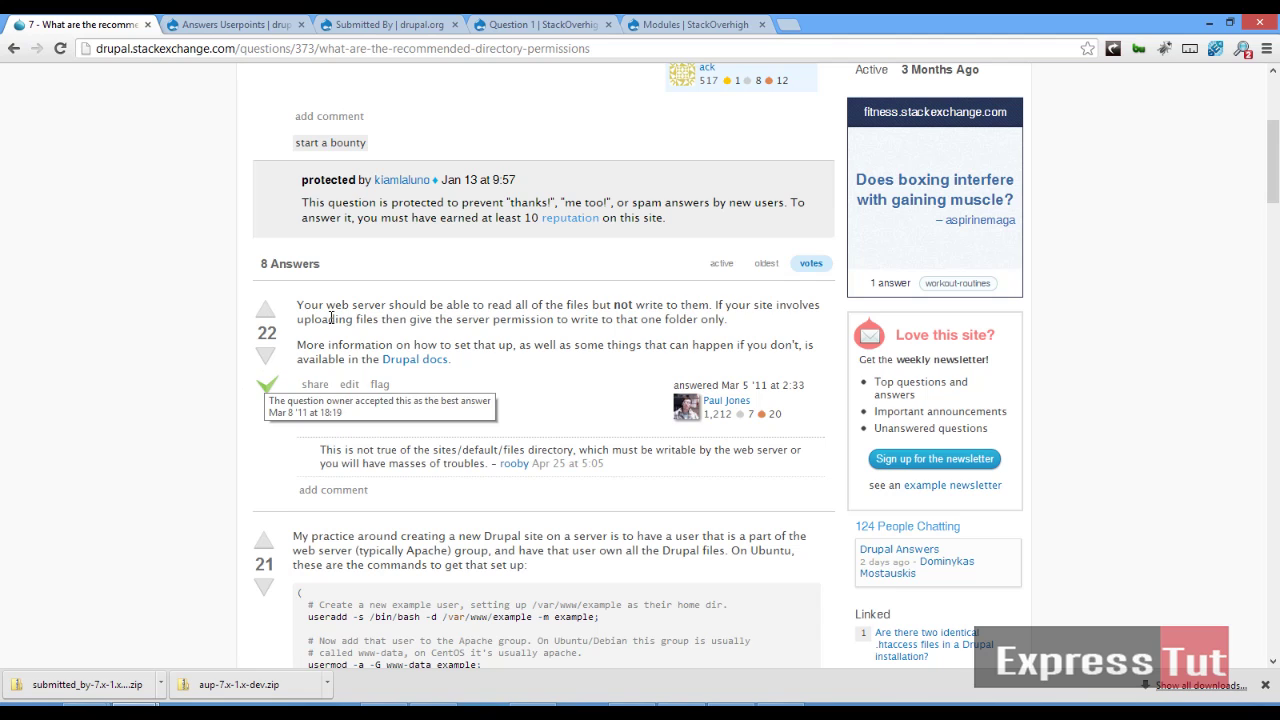
Return to the StackOverhigh site and open the Answers Rating Widget for editing from the rate widgets list
{"action": "left_click", "coordinate": [522, 22]}
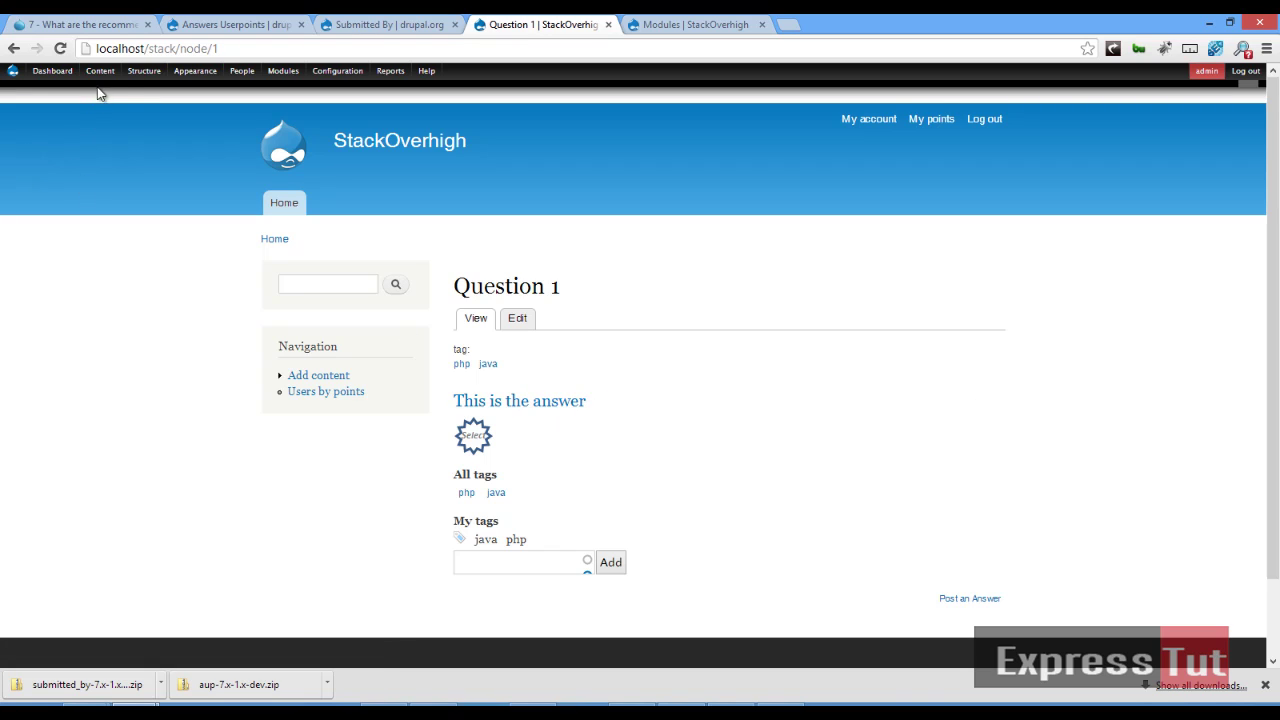
{"action": "mouse_move", "coordinate": [141, 76]}
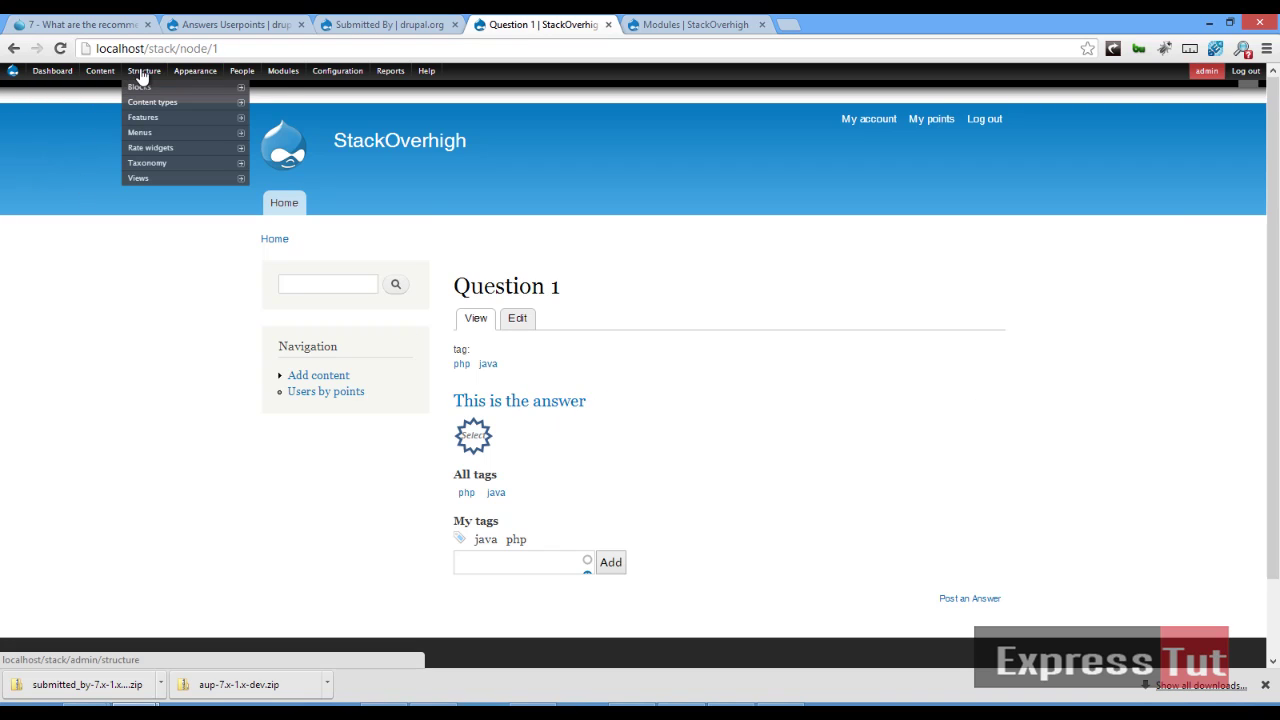
{"action": "mouse_move", "coordinate": [190, 77]}
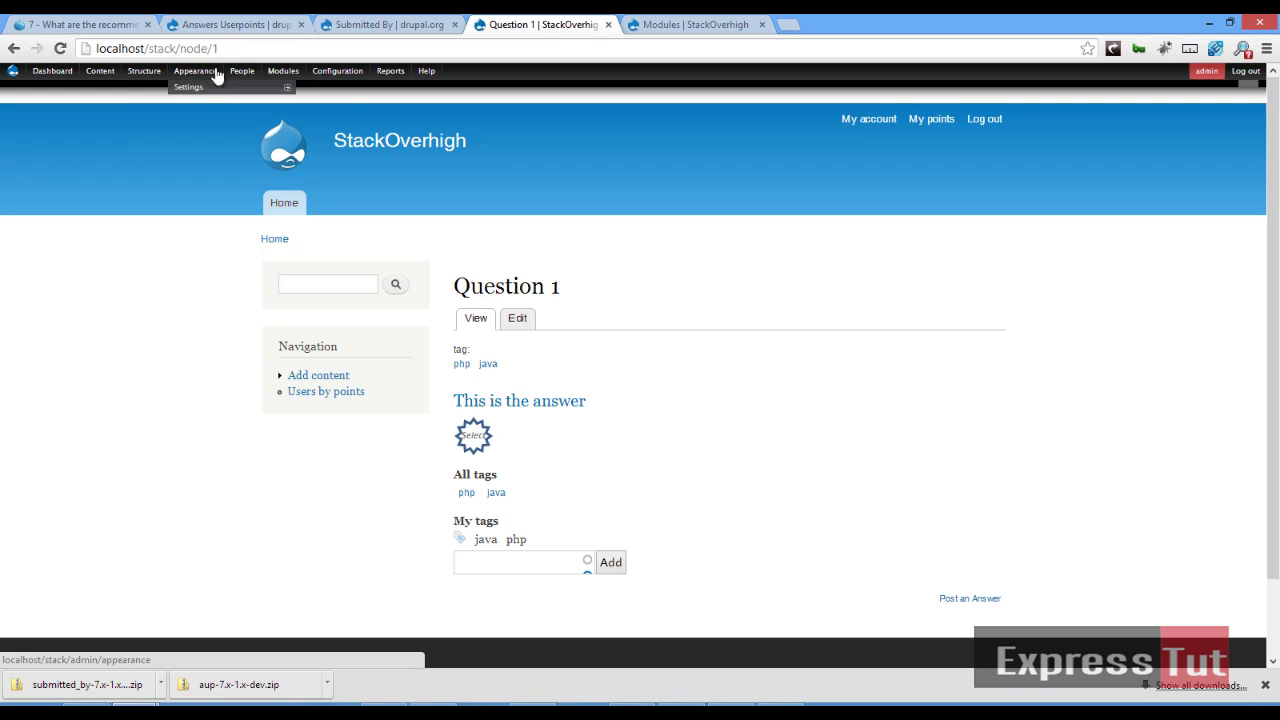
{"action": "mouse_move", "coordinate": [12, 78]}
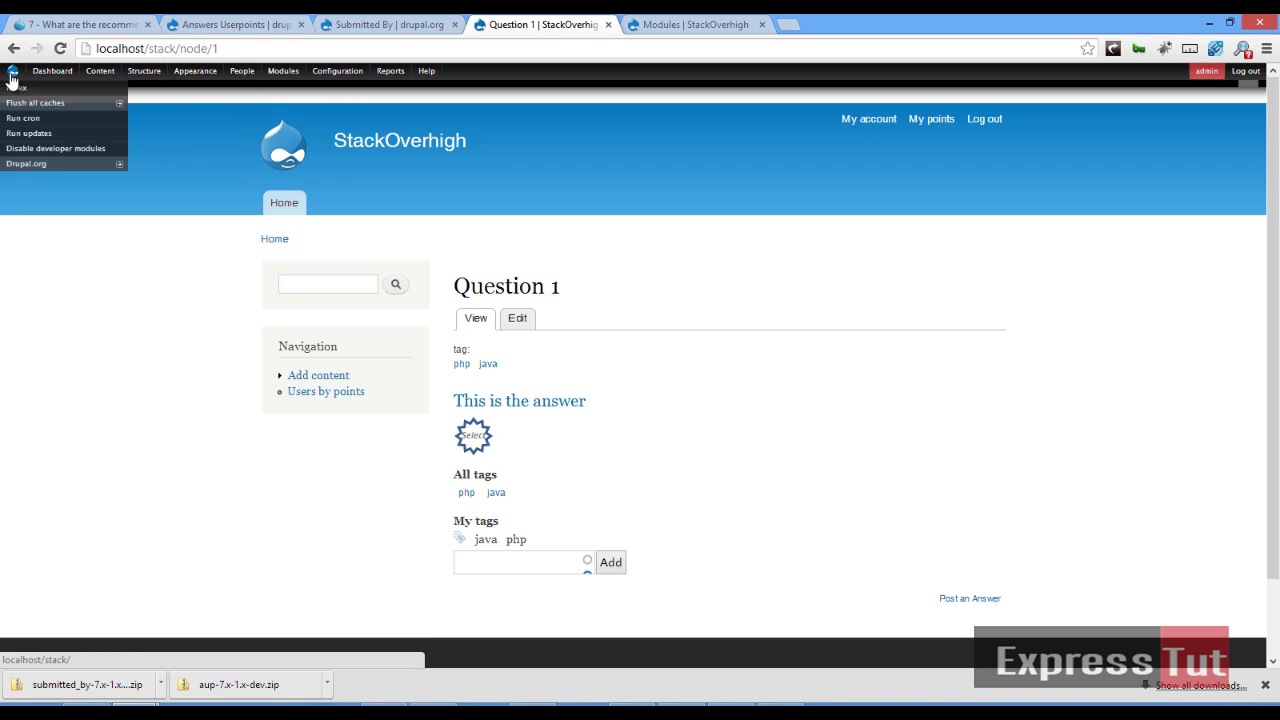
{"action": "left_click", "coordinate": [284, 205]}
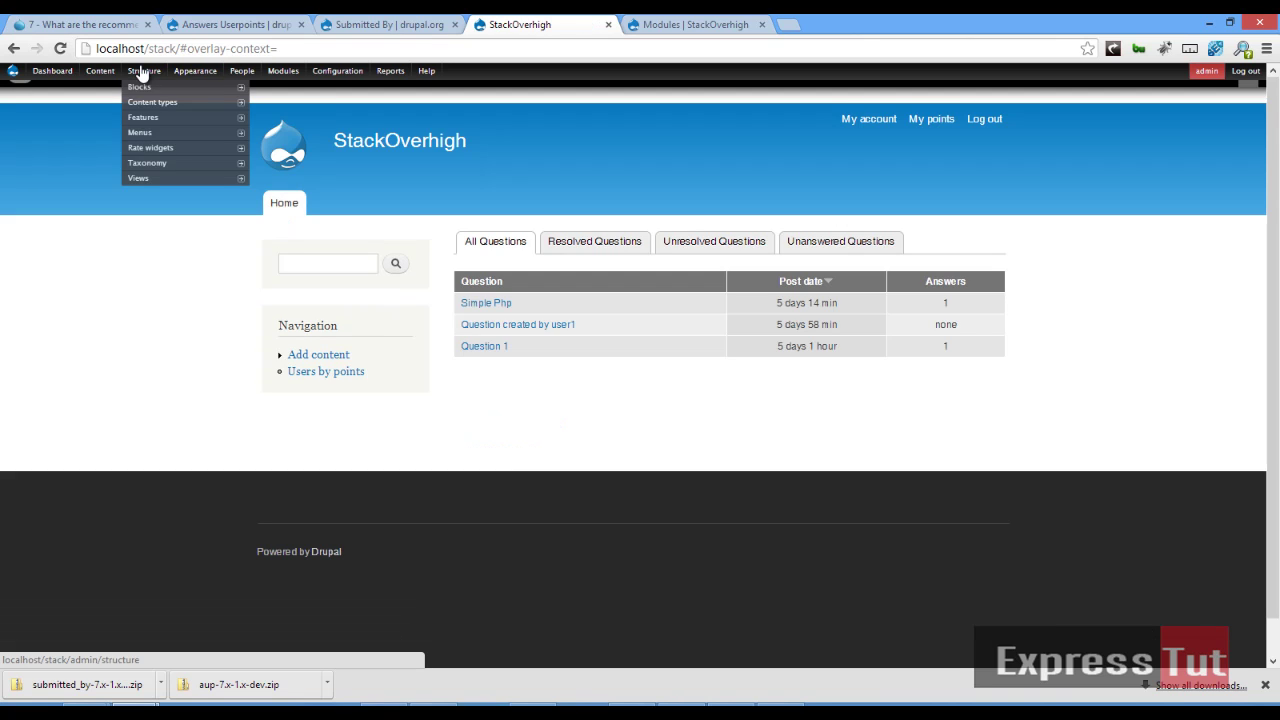
{"action": "mouse_move", "coordinate": [145, 150]}
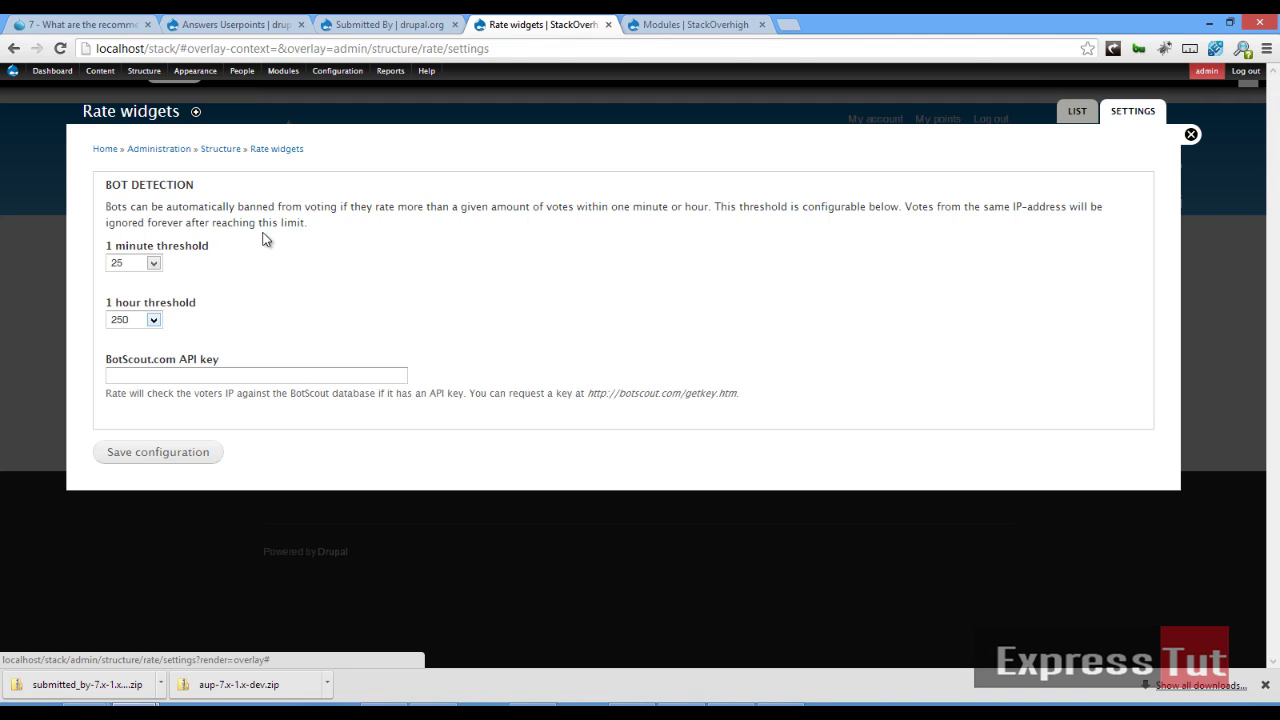
{"action": "left_click", "coordinate": [1066, 114]}
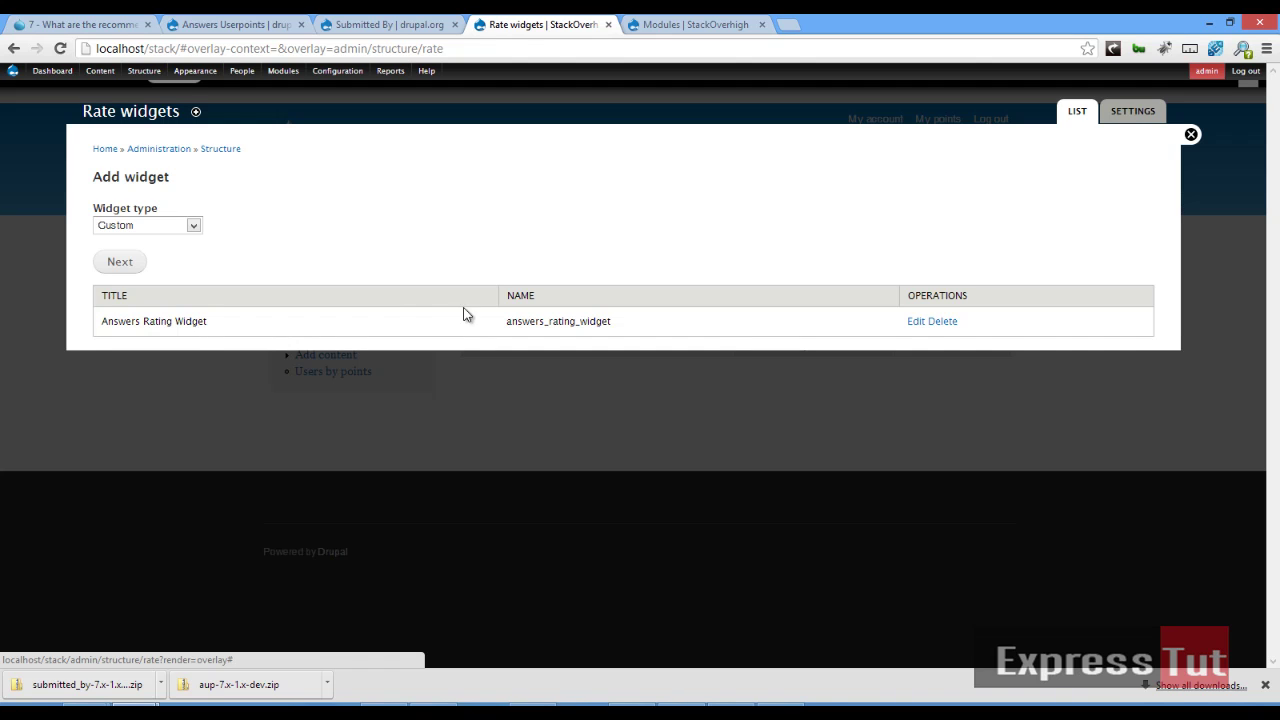
{"action": "left_click", "coordinate": [917, 324]}
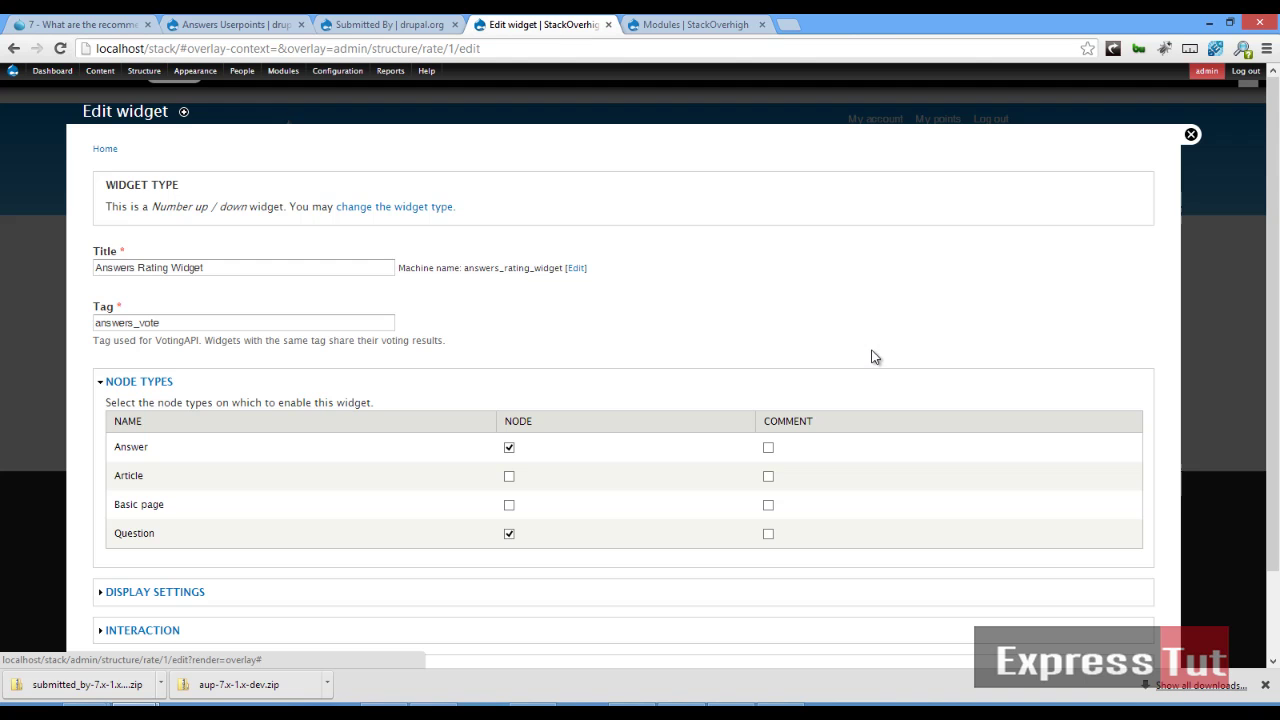
Set the rating widget's node display to Above the content and its comment display to Do not add automatically
{"action": "scroll", "coordinate": [874, 358], "scroll_direction": "down", "scroll_amount": 2}
{"action": "scroll", "coordinate": [553, 372], "scroll_direction": "up", "scroll_amount": 2}
{"action": "scroll", "coordinate": [521, 495], "scroll_direction": "down", "scroll_amount": 2}
{"action": "left_click", "coordinate": [177, 499]}
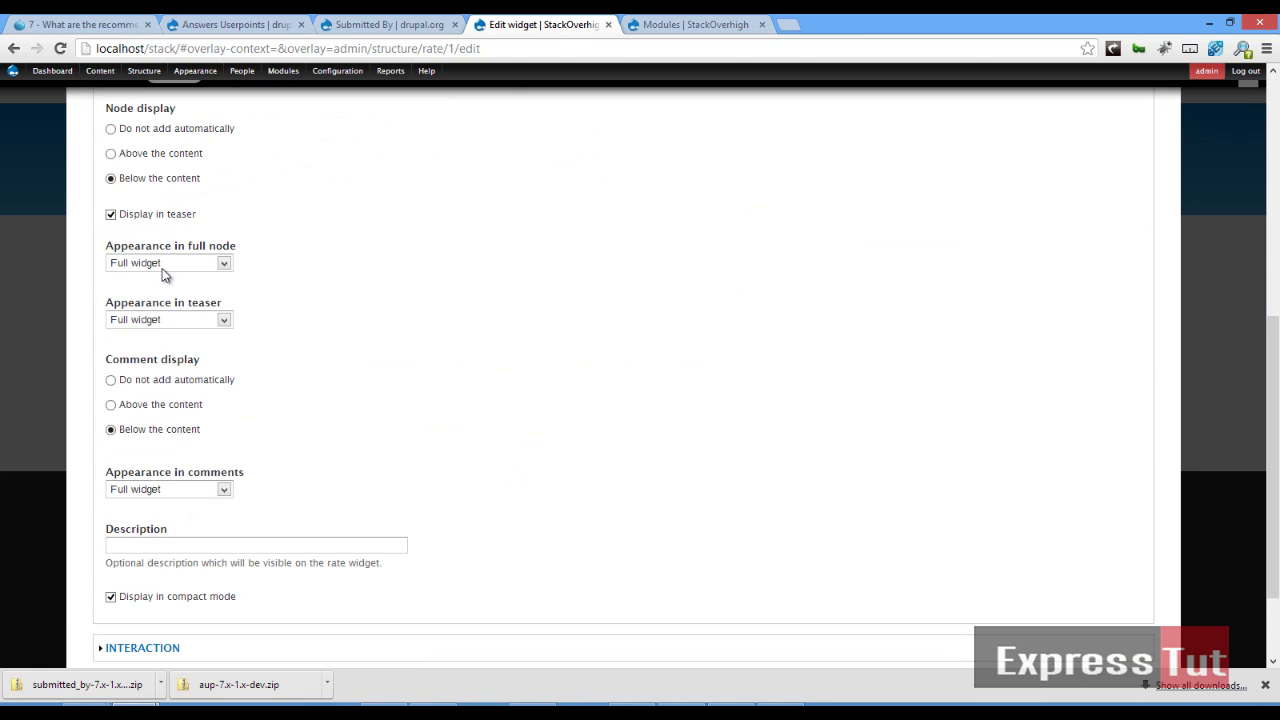
{"action": "scroll", "coordinate": [130, 335], "scroll_direction": "up", "scroll_amount": 1}
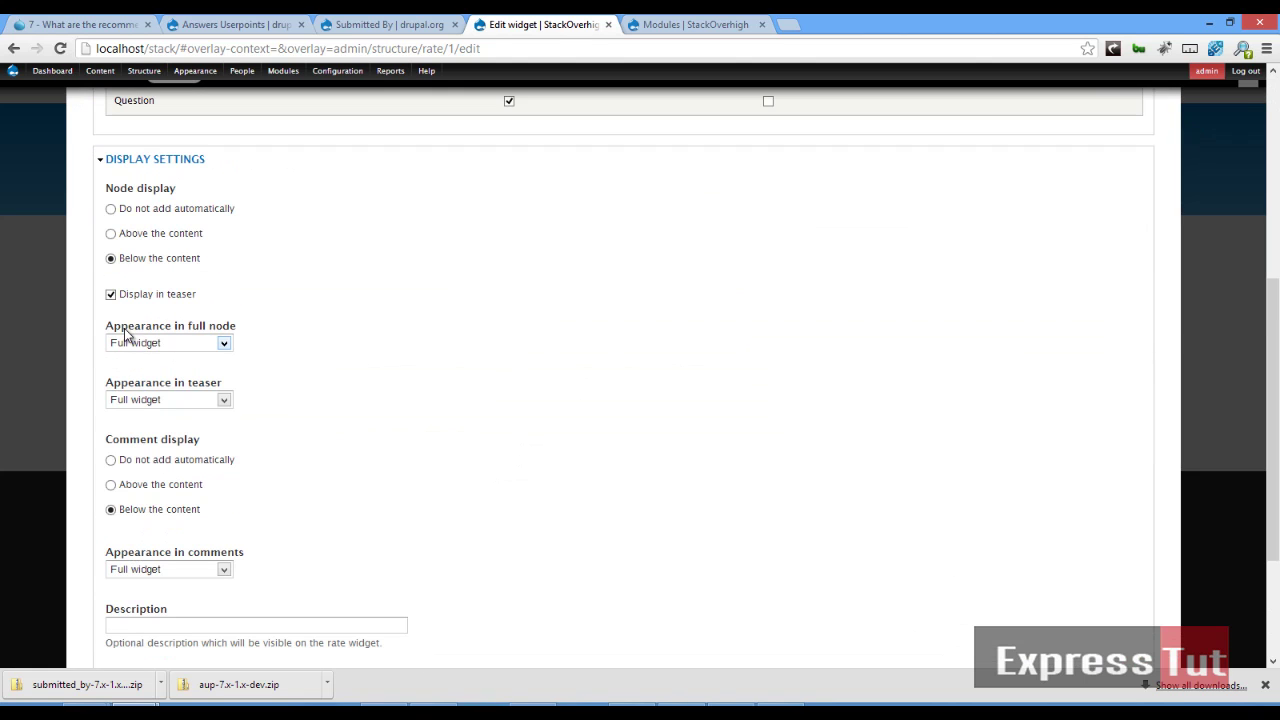
{"action": "left_click", "coordinate": [147, 237]}
{"action": "left_click", "coordinate": [162, 459]}
{"action": "scroll", "coordinate": [225, 460], "scroll_direction": "down", "scroll_amount": 2}
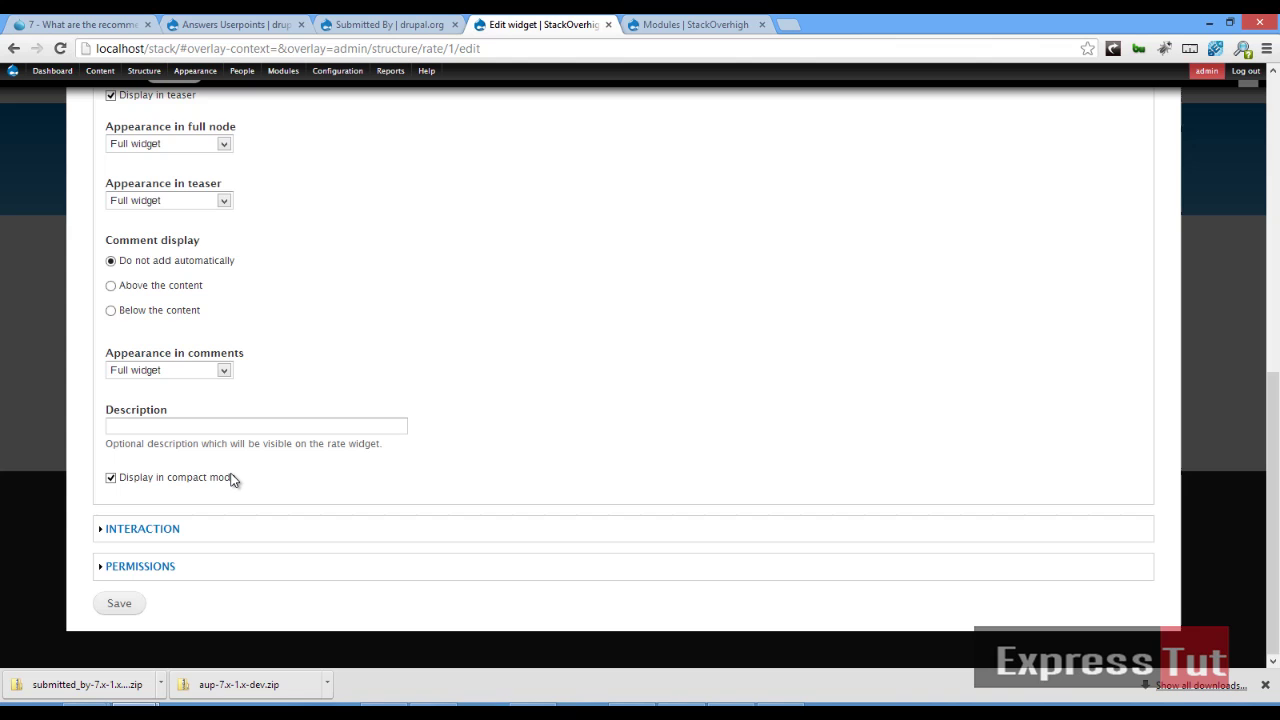
Review the rating widget's interaction and permission settings, and save the widget
{"action": "left_click", "coordinate": [142, 529]}
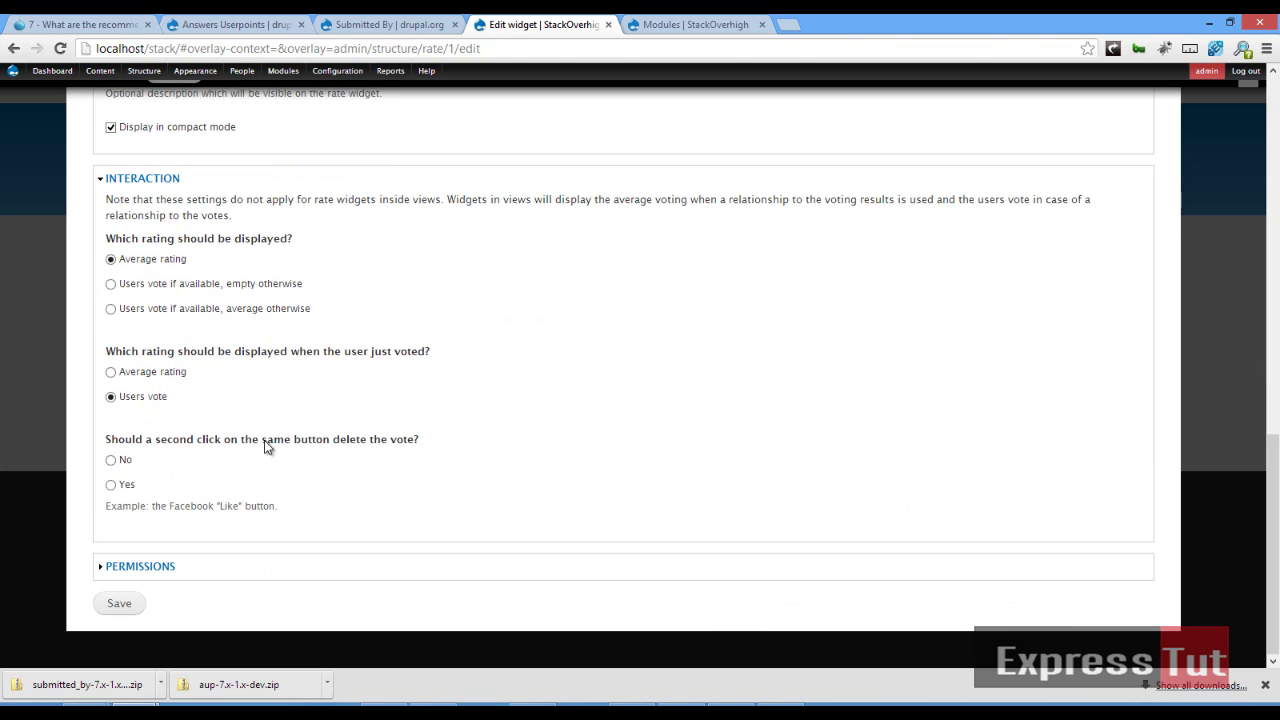
{"action": "left_click", "coordinate": [142, 178]}
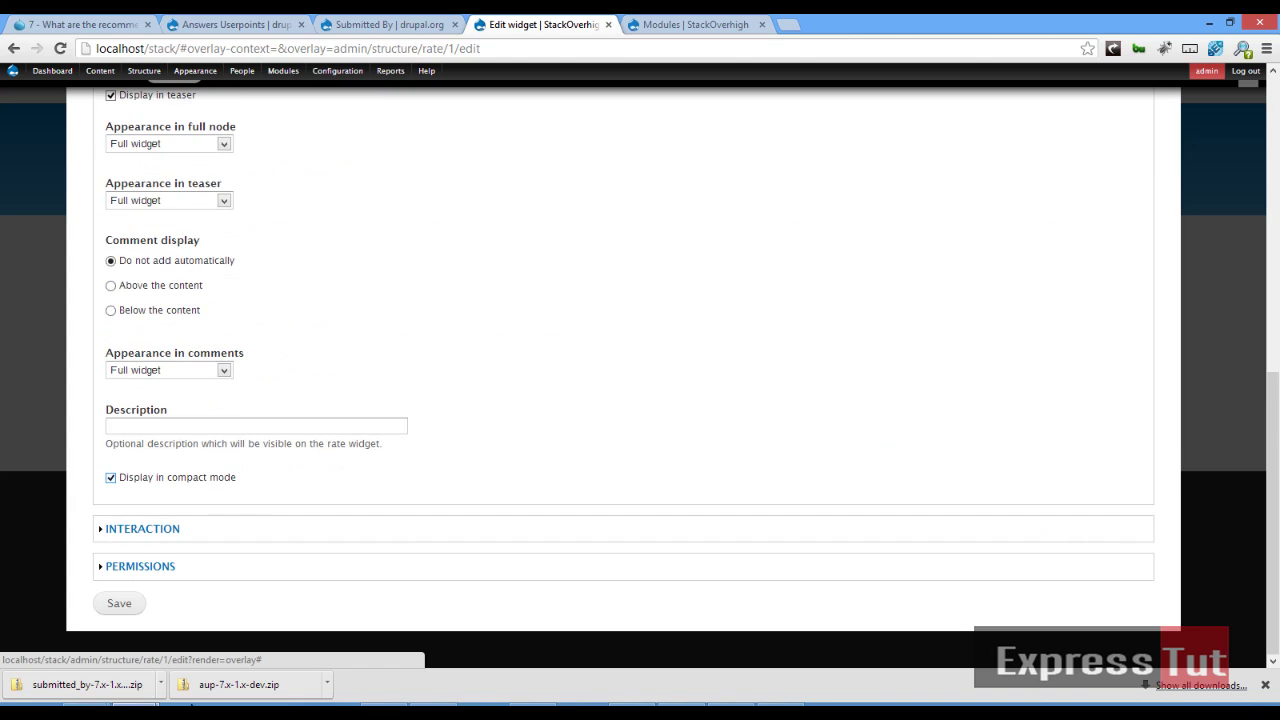
{"action": "left_click", "coordinate": [163, 565]}
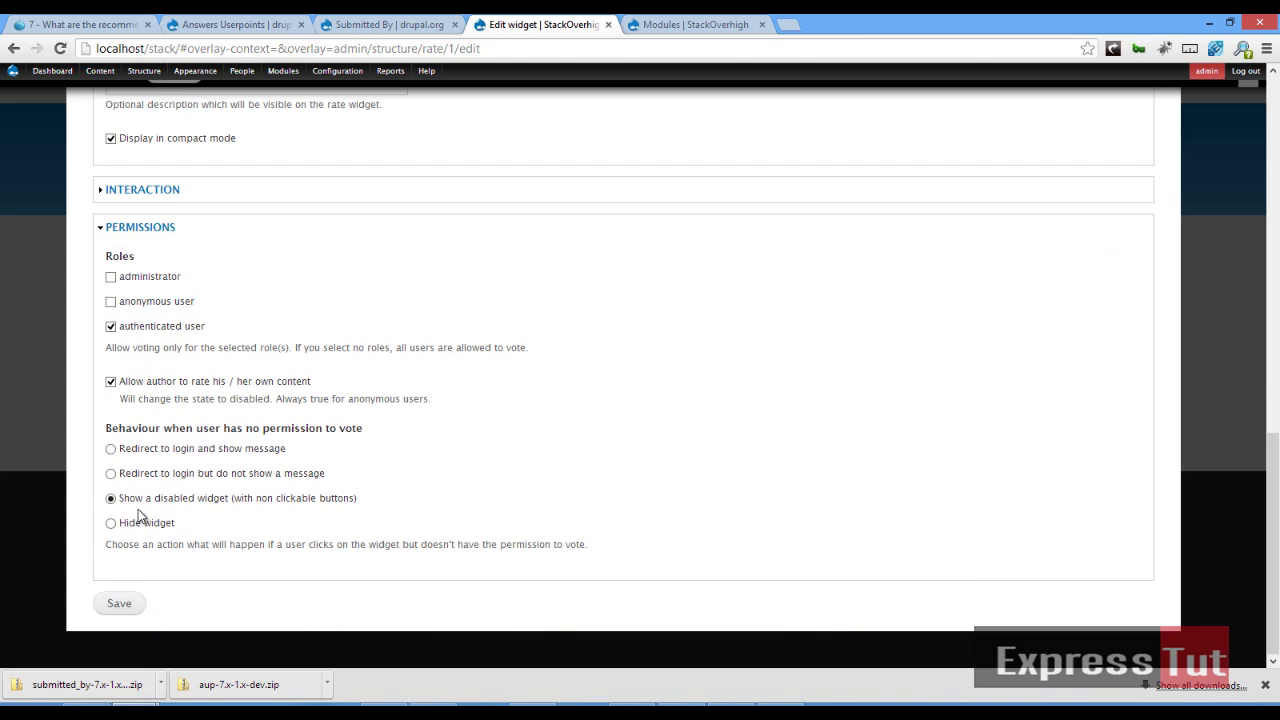
{"action": "scroll", "coordinate": [130, 620], "scroll_direction": "up", "scroll_amount": 6}
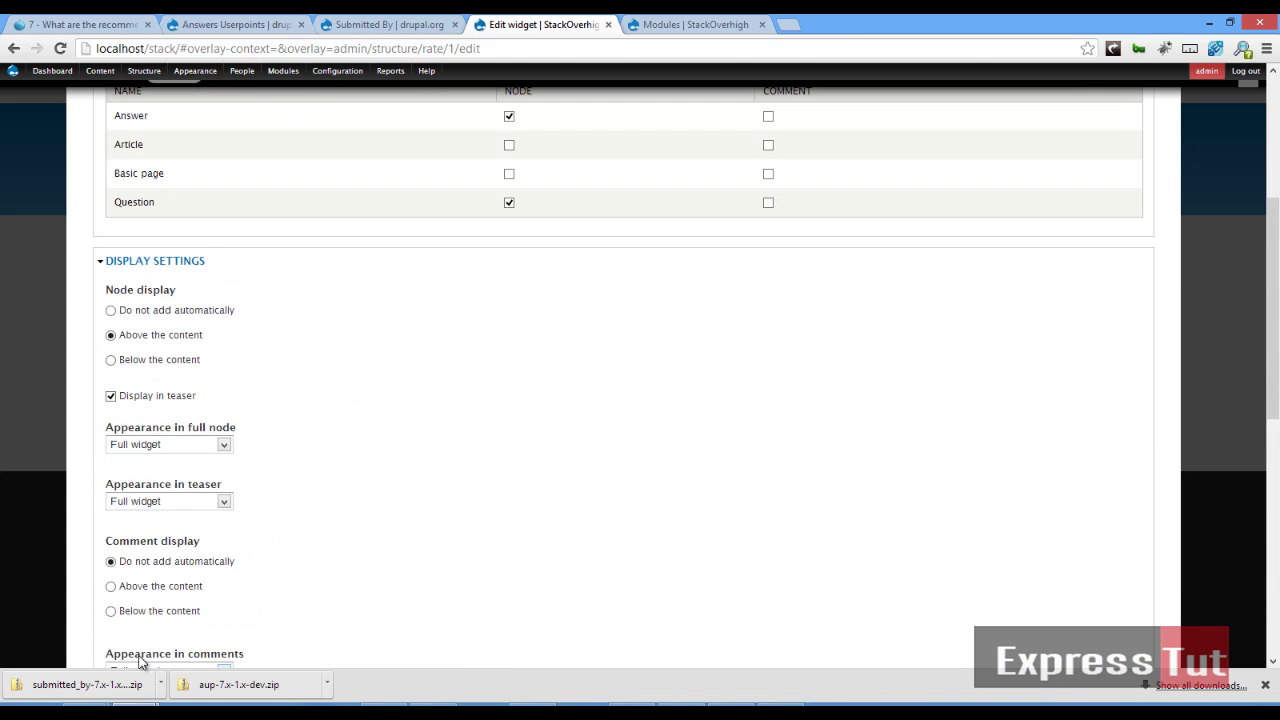
{"action": "scroll", "coordinate": [140, 662], "scroll_direction": "up", "scroll_amount": 4}
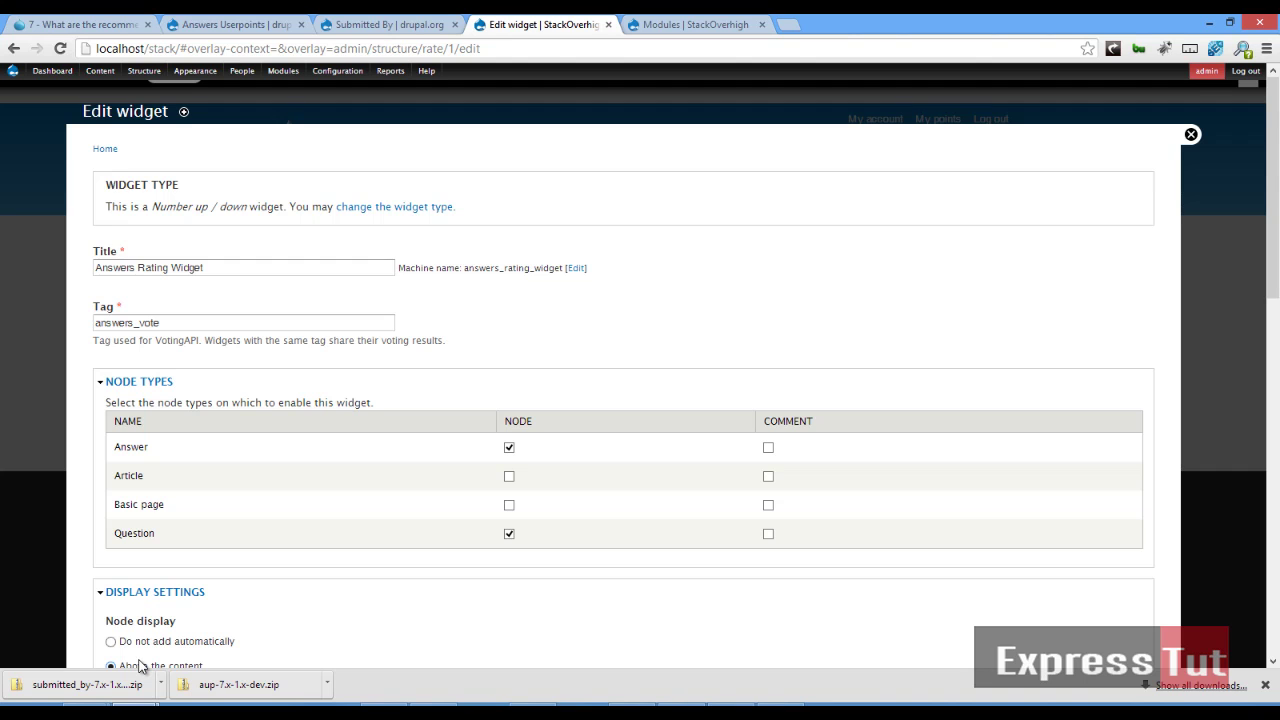
{"action": "scroll", "coordinate": [140, 667], "scroll_direction": "down", "scroll_amount": 10}
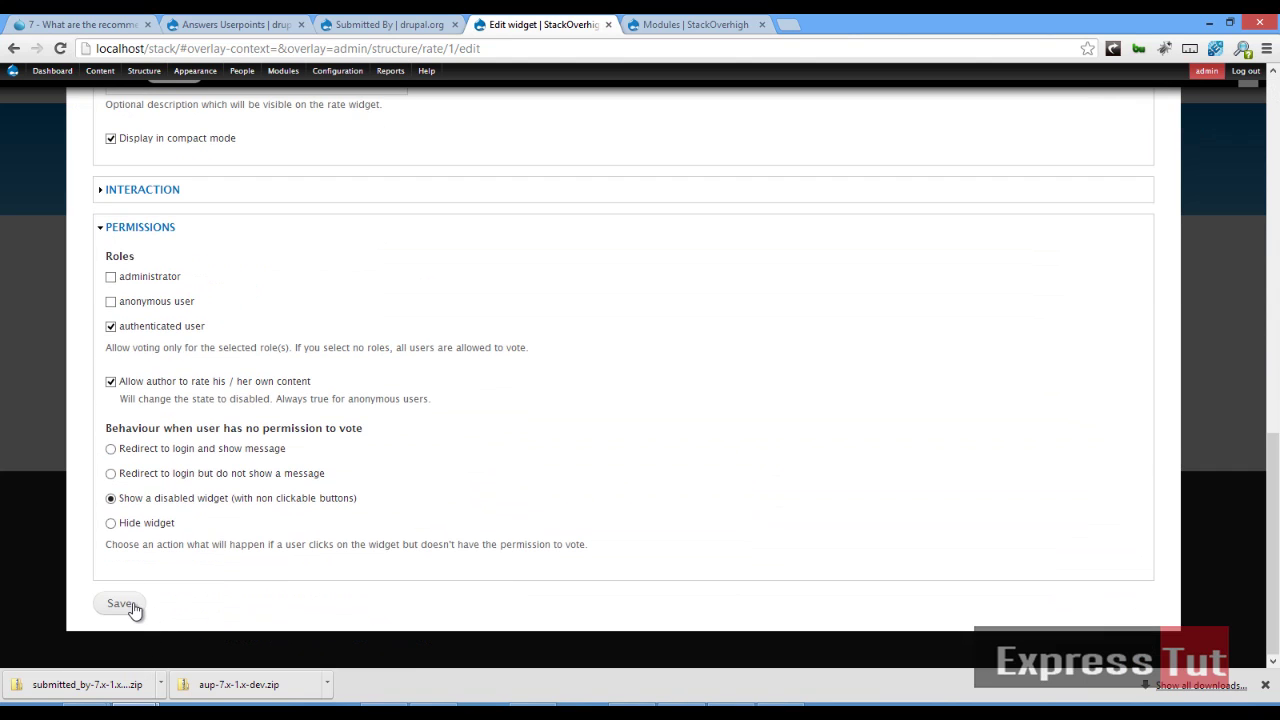
{"action": "left_click", "coordinate": [128, 604]}
{"action": "left_click", "coordinate": [110, 155]}
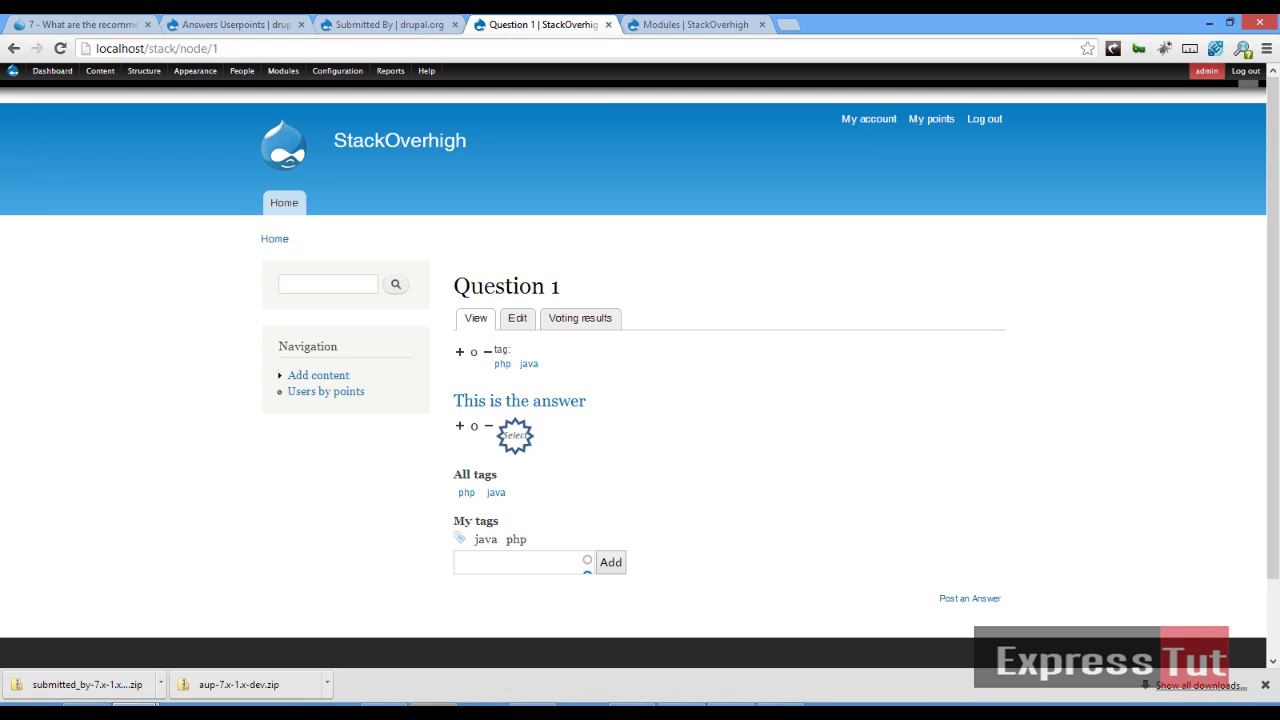
Switch to the user1 session in Firefox and vote Question 1 up
{"action": "left_click", "coordinate": [434, 703]}
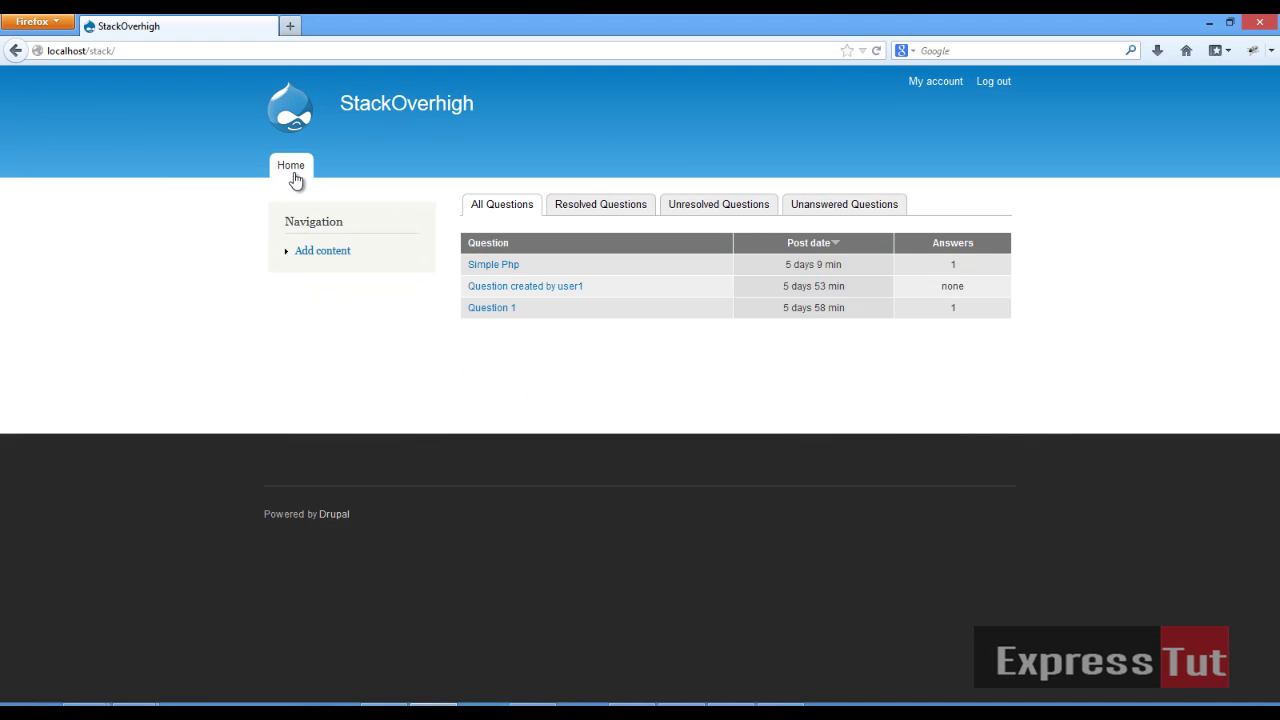
{"action": "left_click", "coordinate": [293, 172]}
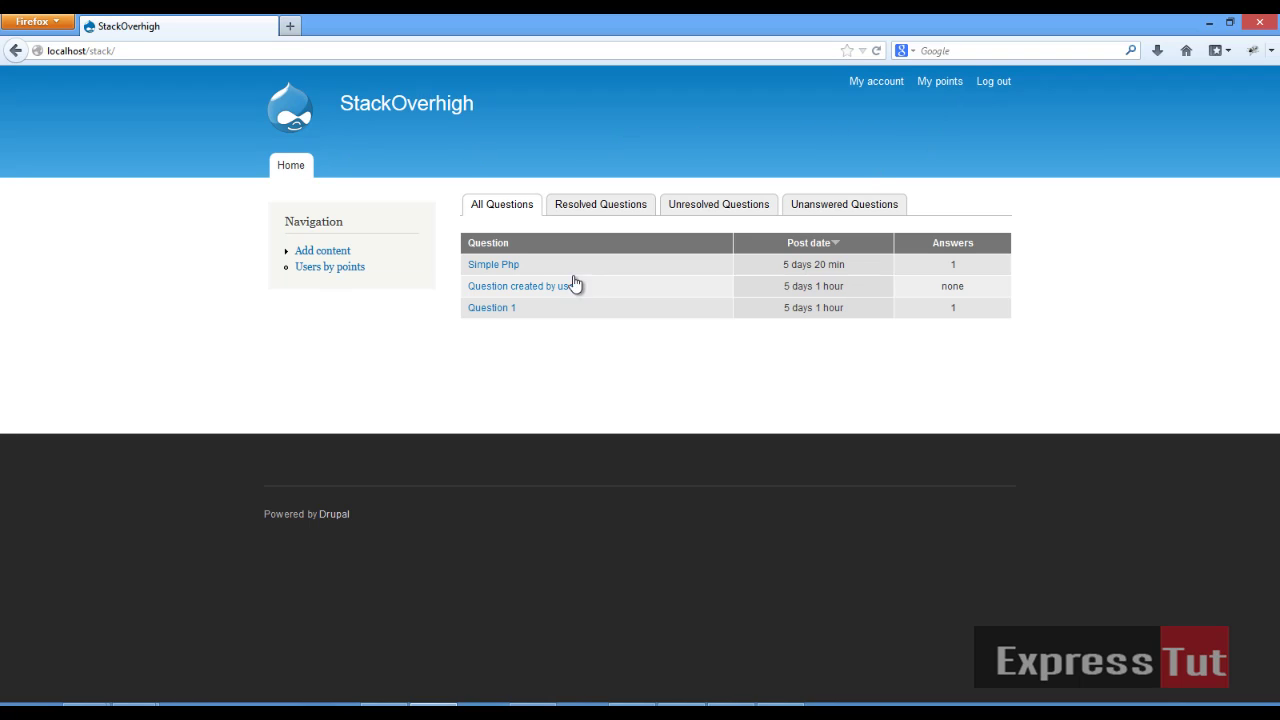
{"action": "left_click", "coordinate": [503, 310]}
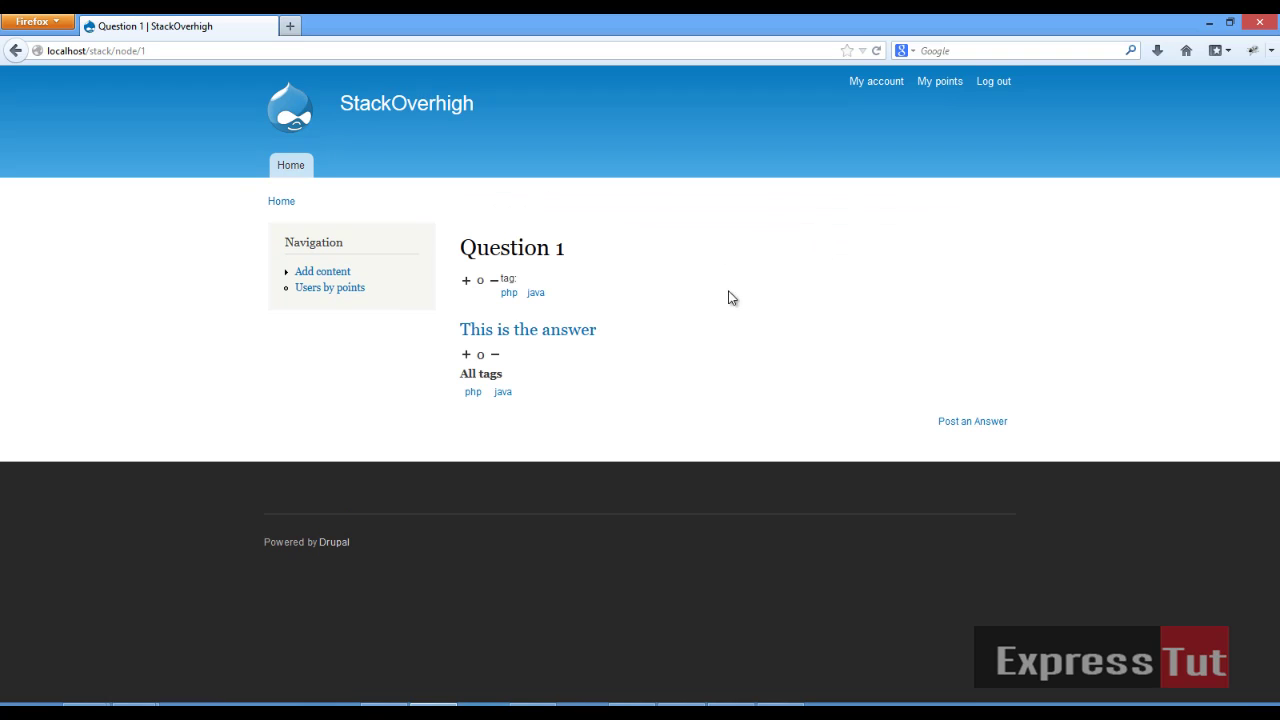
{"action": "left_click", "coordinate": [468, 284]}
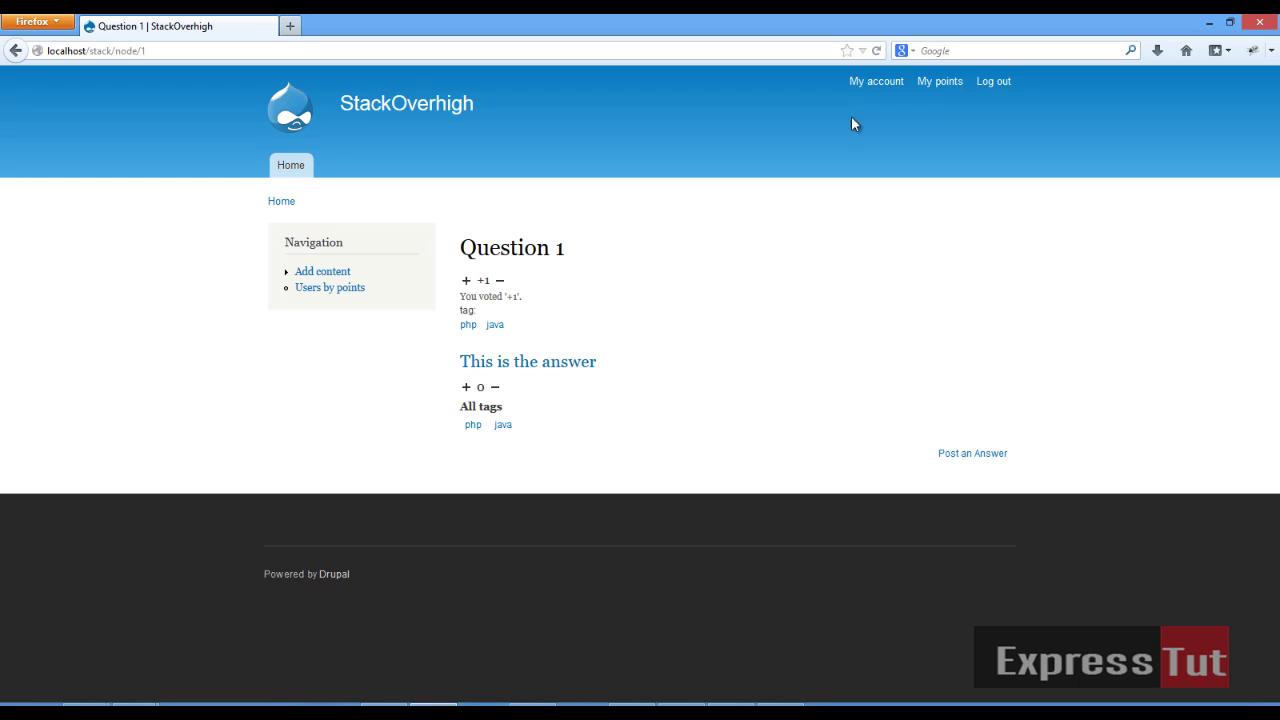
Review user1's own points page with its transactions and total points
{"action": "left_click", "coordinate": [955, 84]}
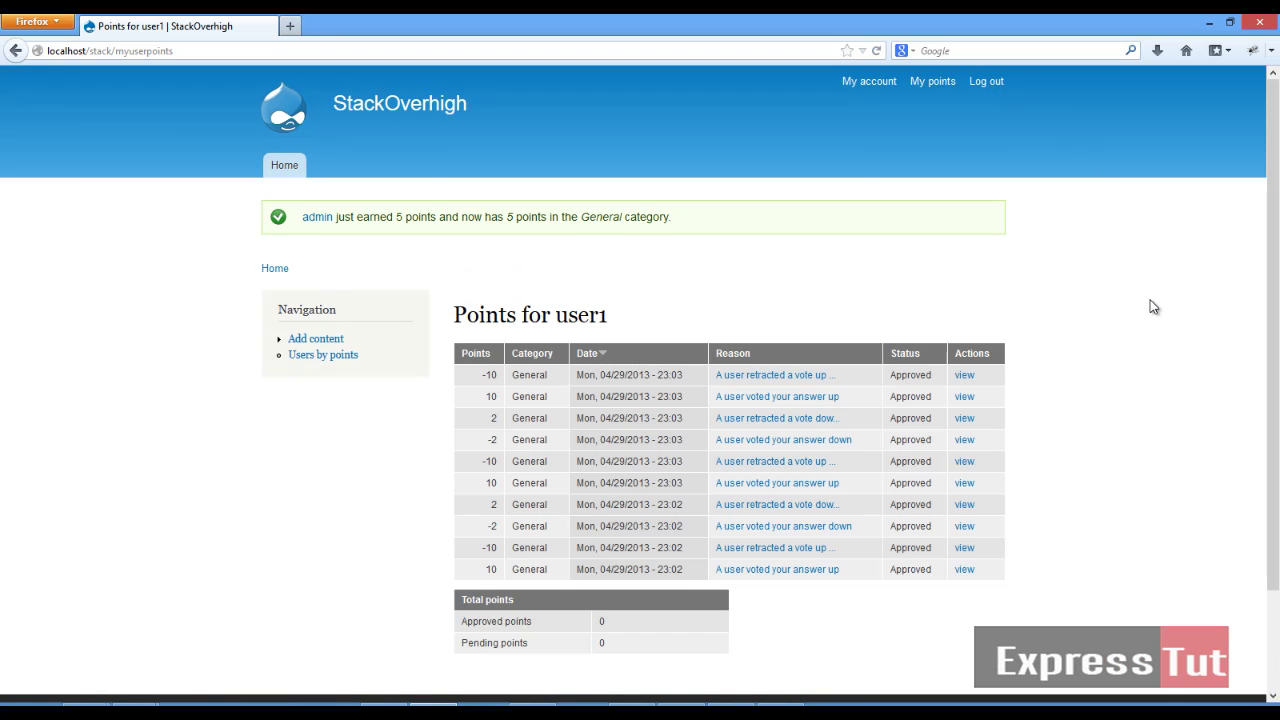
{"action": "scroll", "coordinate": [1153, 306], "scroll_direction": "down", "scroll_amount": 3}
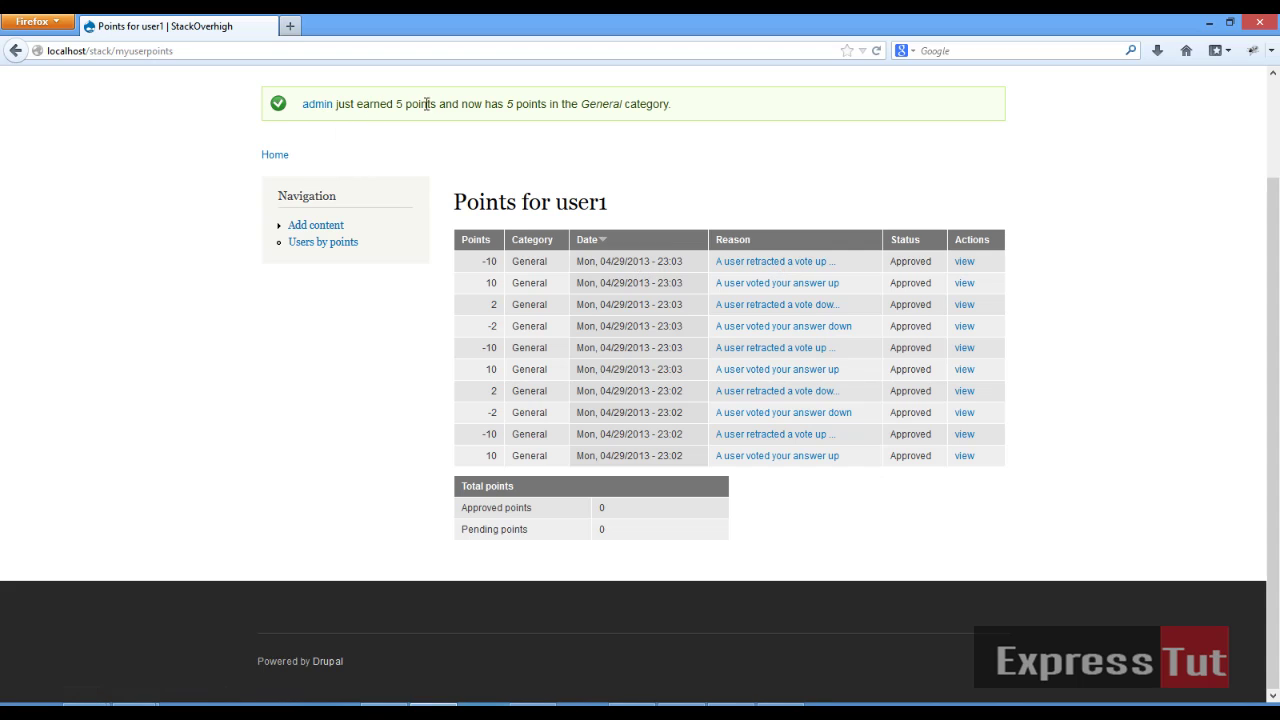
{"action": "scroll", "coordinate": [533, 138], "scroll_direction": "up", "scroll_amount": 2}
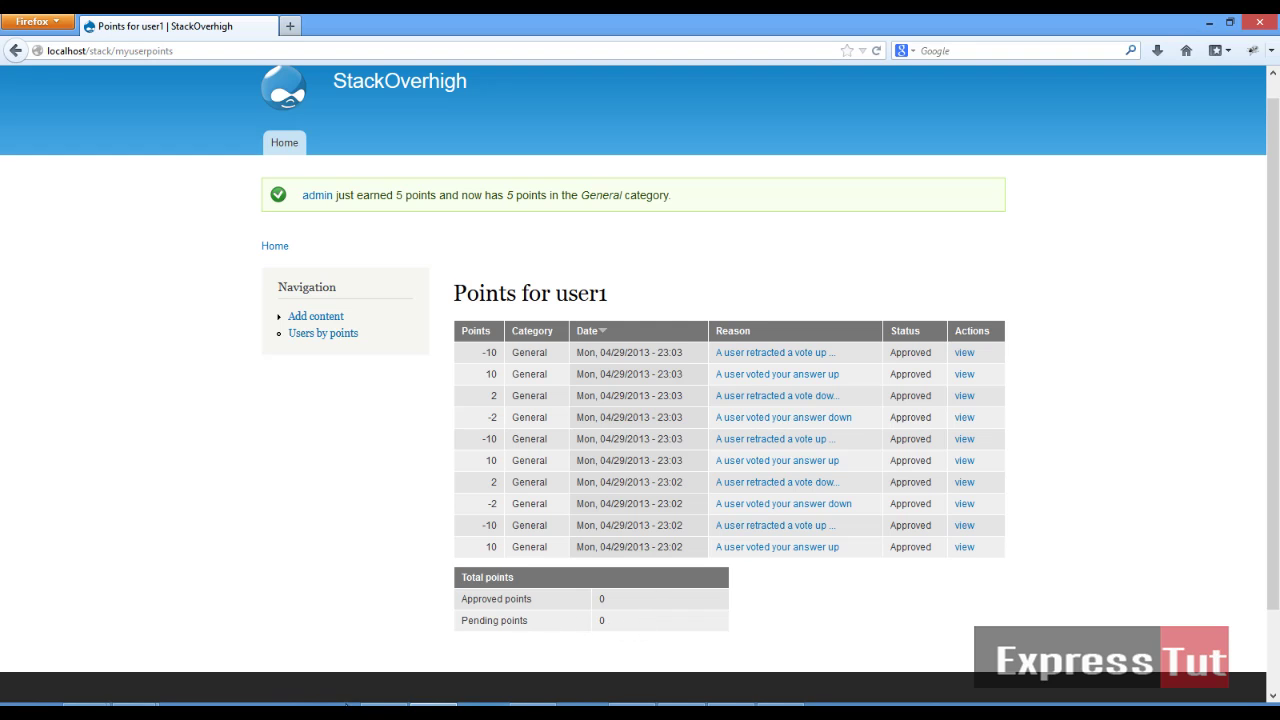
Switch back to the admin session in Chrome, check the admin's own points page and return to the question listing
{"action": "mouse_move", "coordinate": [135, 705]}
{"action": "left_click", "coordinate": [265, 640]}
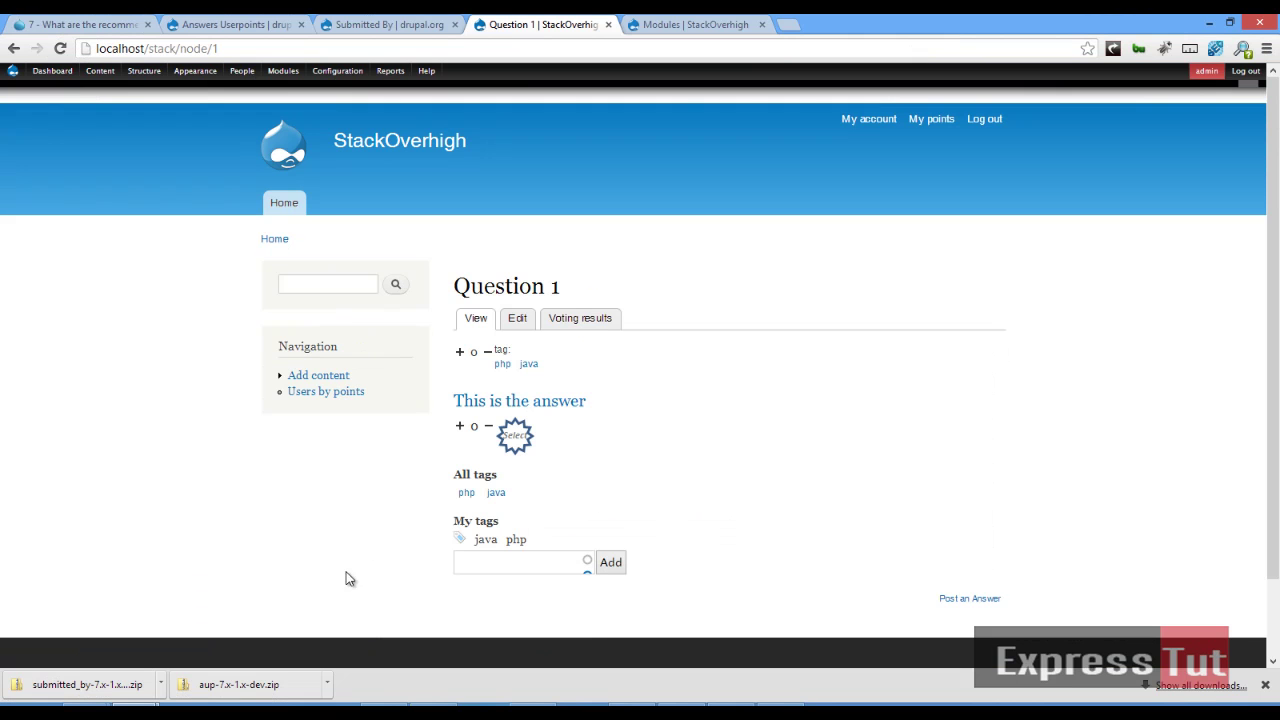
{"action": "left_click", "coordinate": [929, 119]}
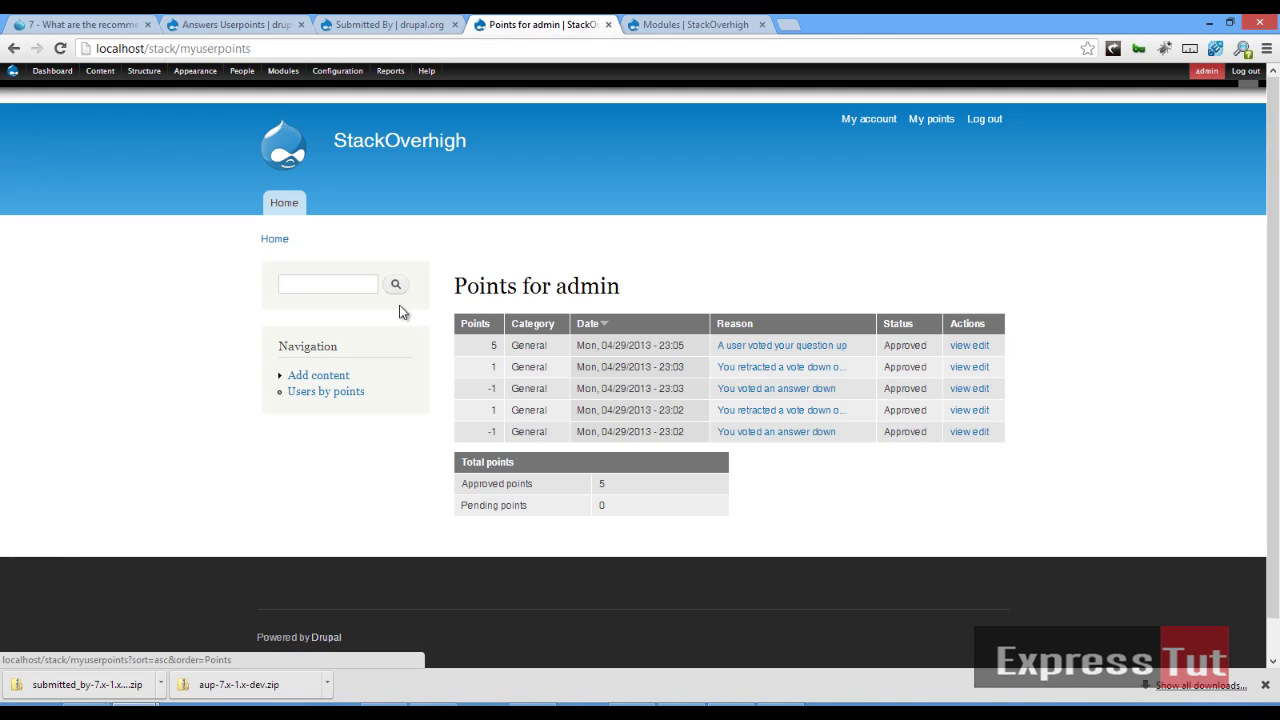
{"action": "left_click", "coordinate": [280, 240]}
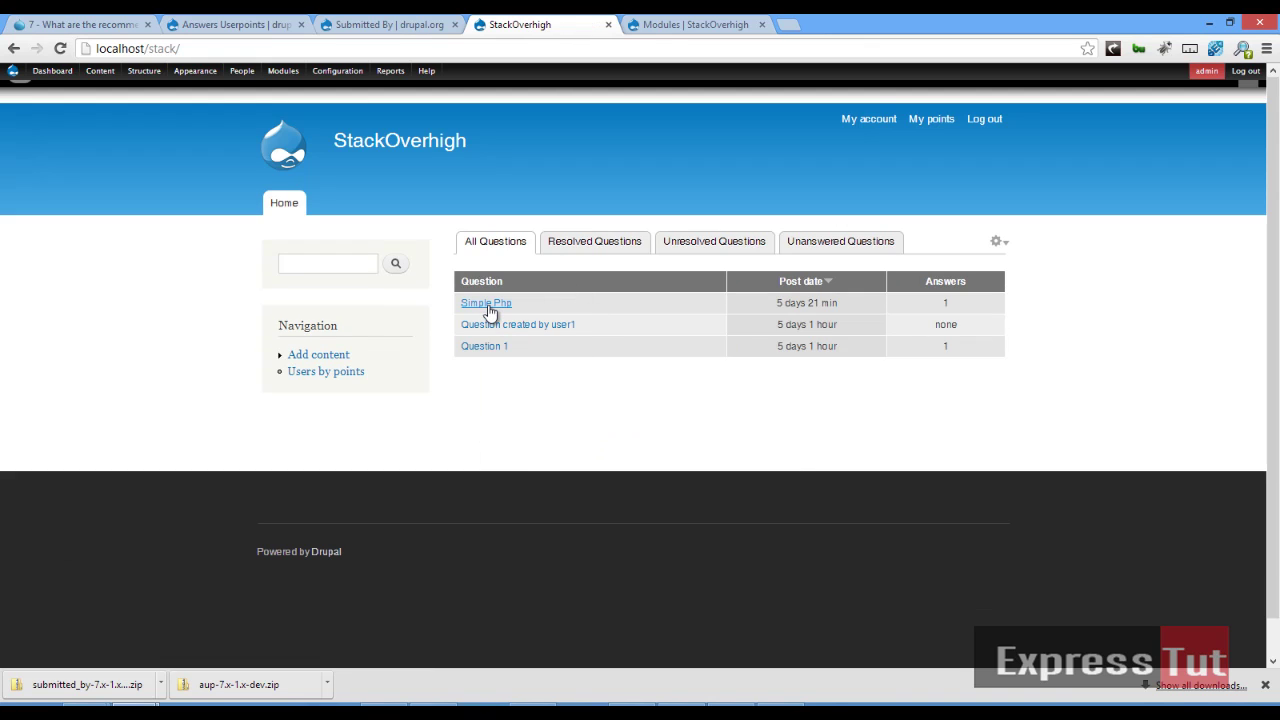
Open the Simple Php question, vote its "Simple php function" answer up and check the admin's own points page
{"action": "left_click", "coordinate": [488, 304]}
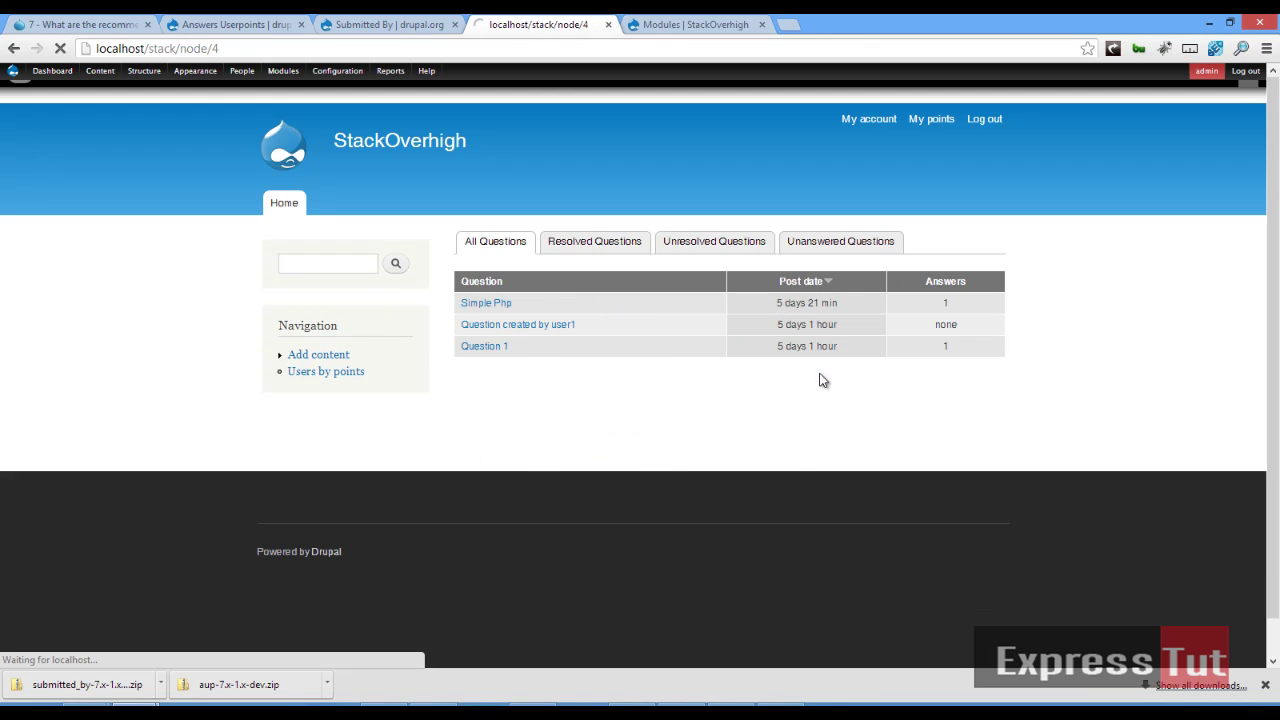
{"action": "scroll", "coordinate": [812, 395], "scroll_direction": "down", "scroll_amount": 2}
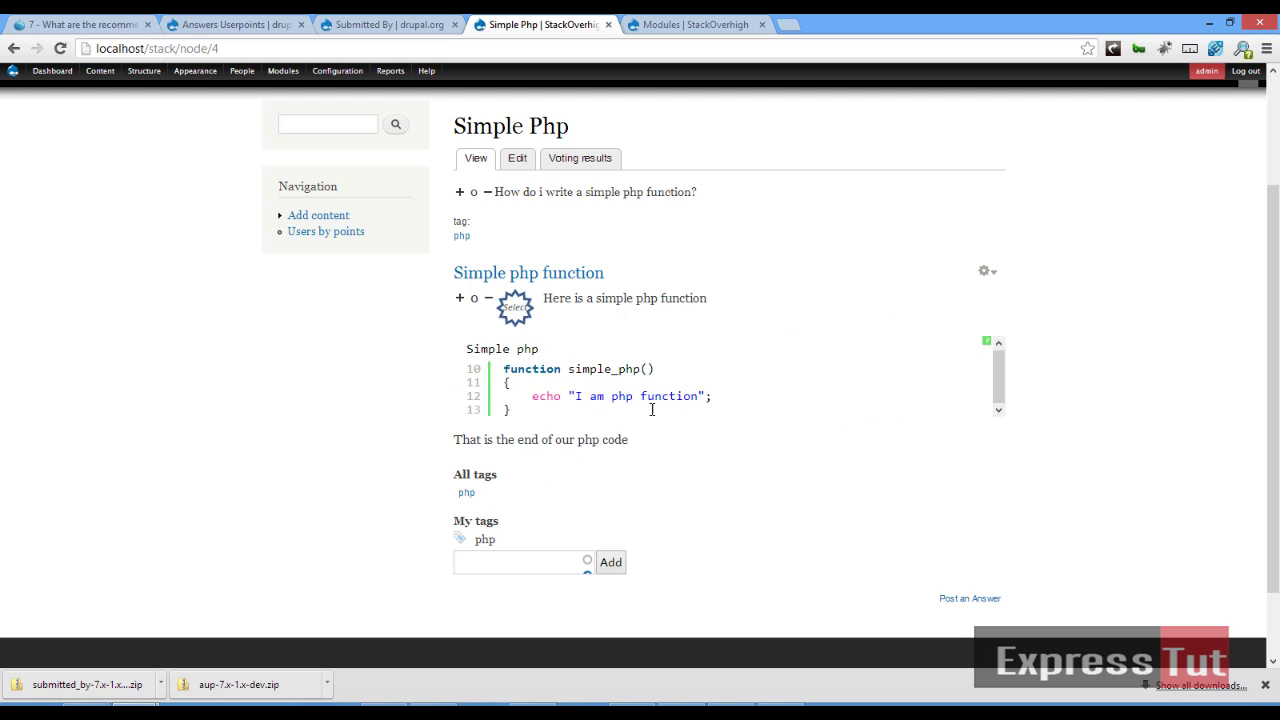
{"action": "left_click", "coordinate": [500, 318]}
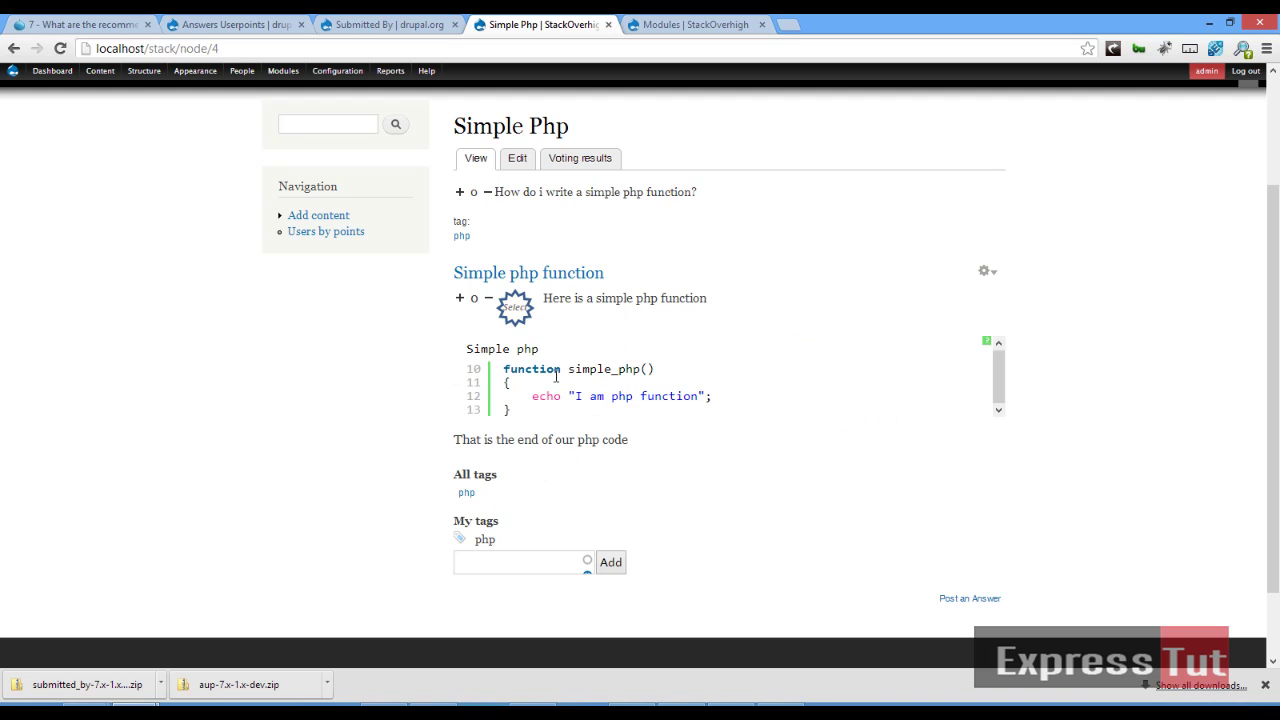
{"action": "left_click", "coordinate": [460, 299]}
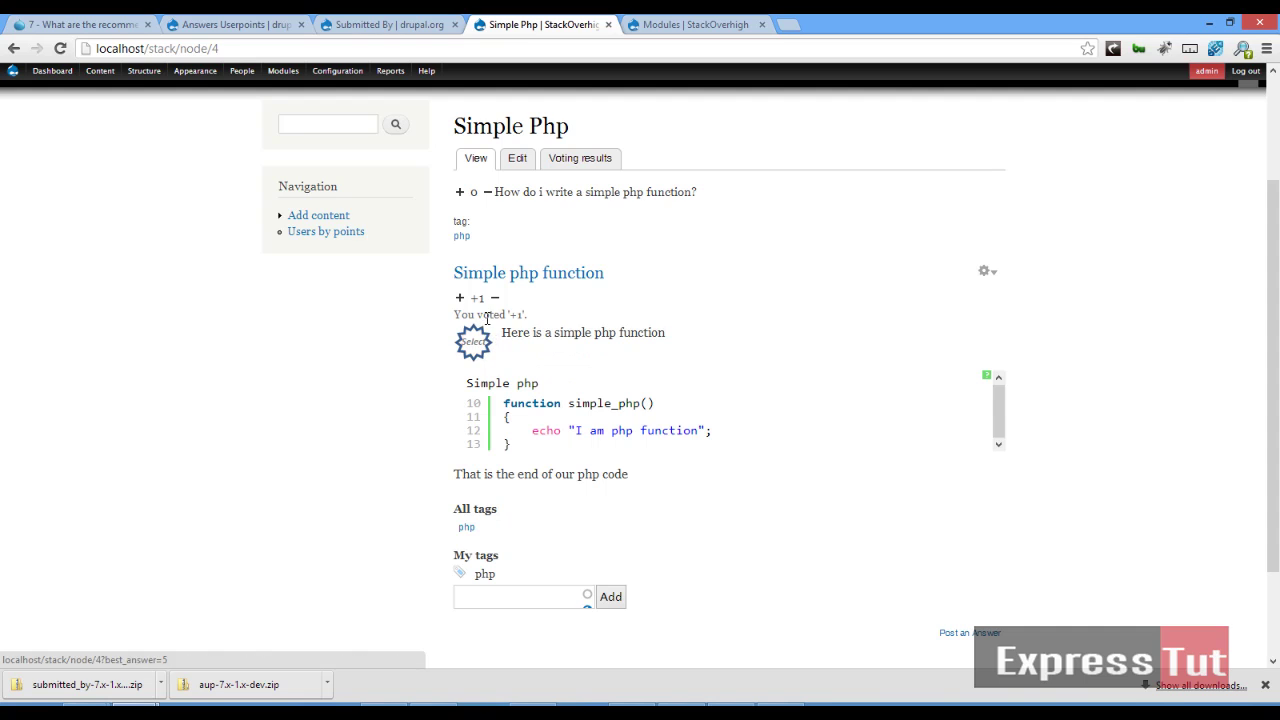
{"action": "scroll", "coordinate": [975, 295], "scroll_direction": "up", "scroll_amount": 2}
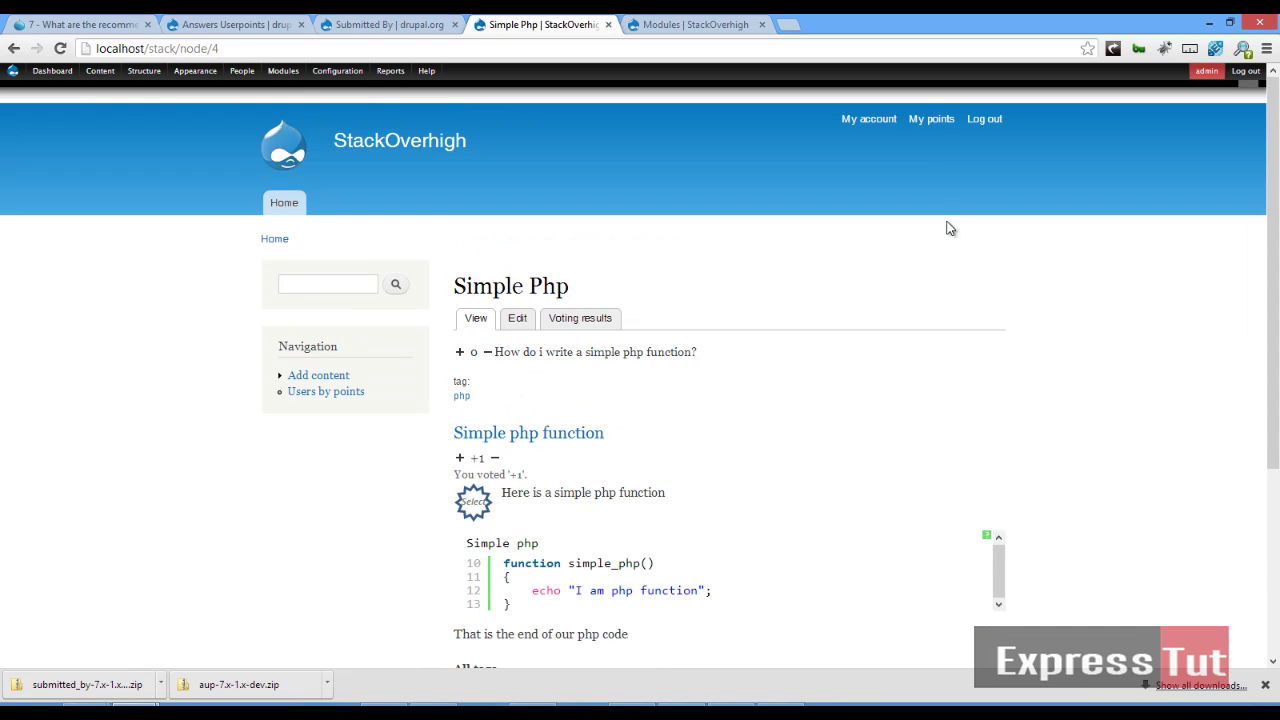
{"action": "left_click", "coordinate": [924, 120]}
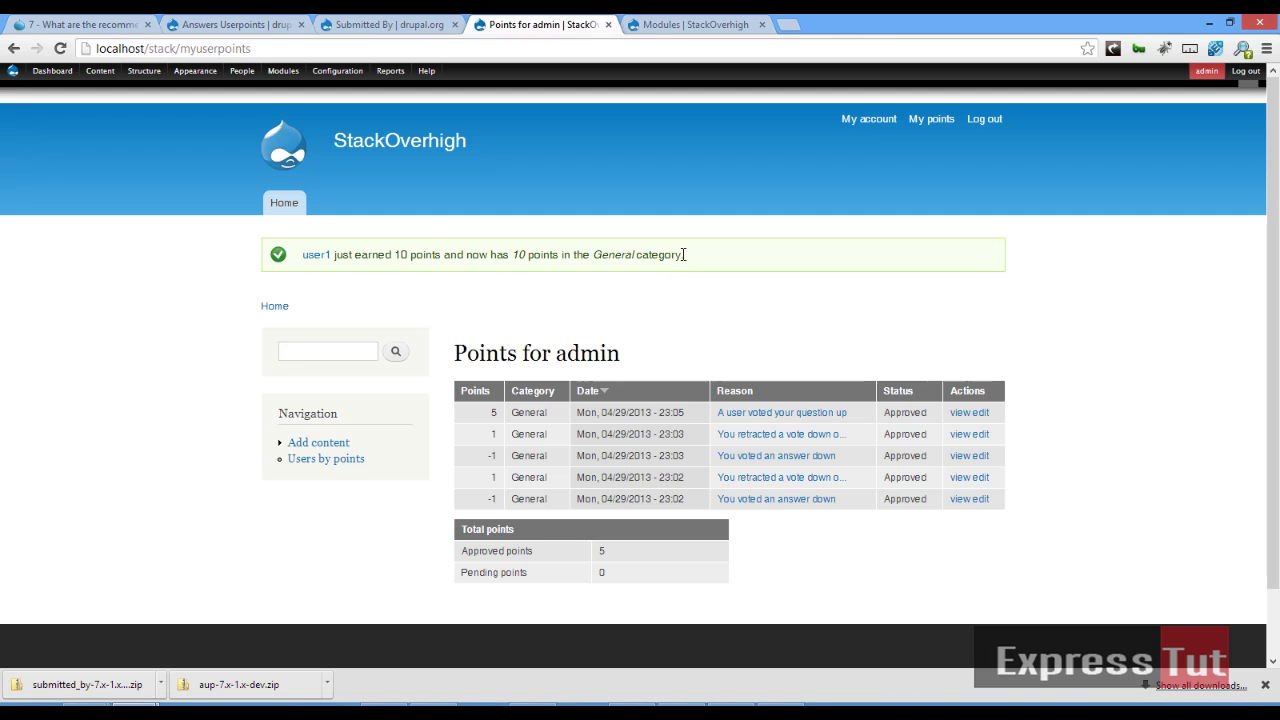
Switch to the user1 session in Firefox, review user1's refreshed points page and open the question behind the answer-vote transaction
{"action": "left_click", "coordinate": [434, 700]}
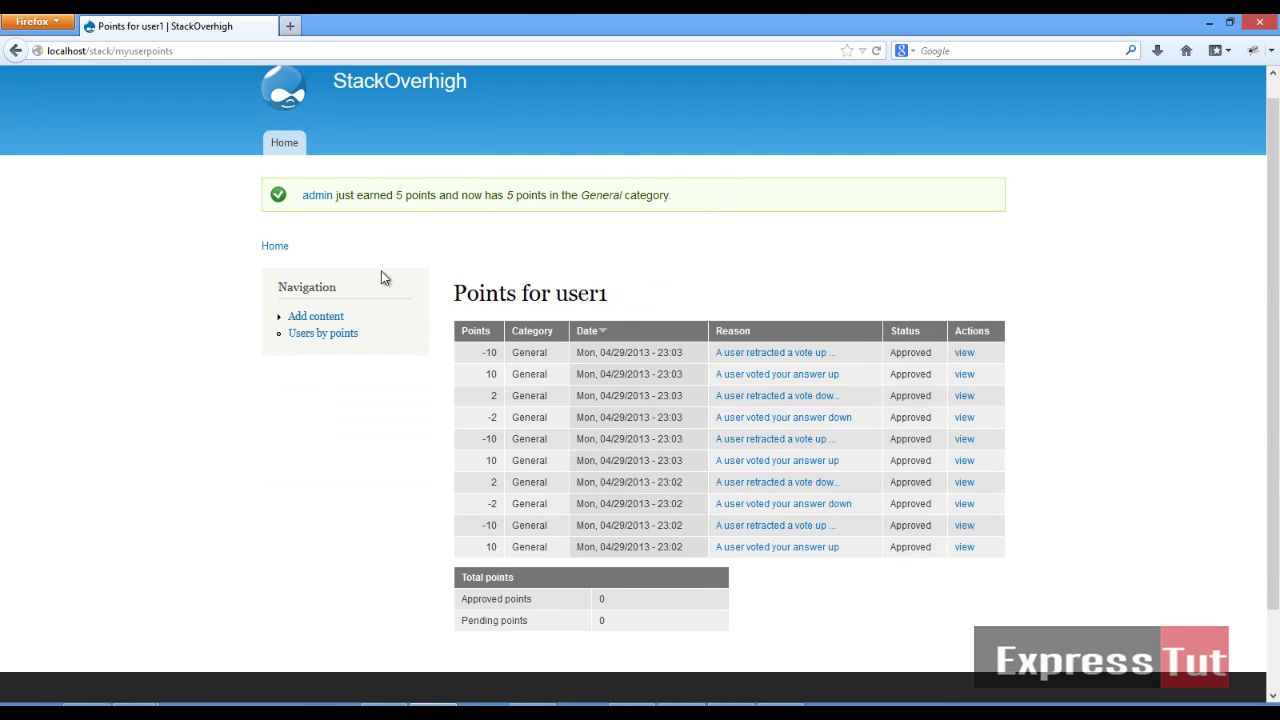
{"action": "left_click", "coordinate": [276, 246]}
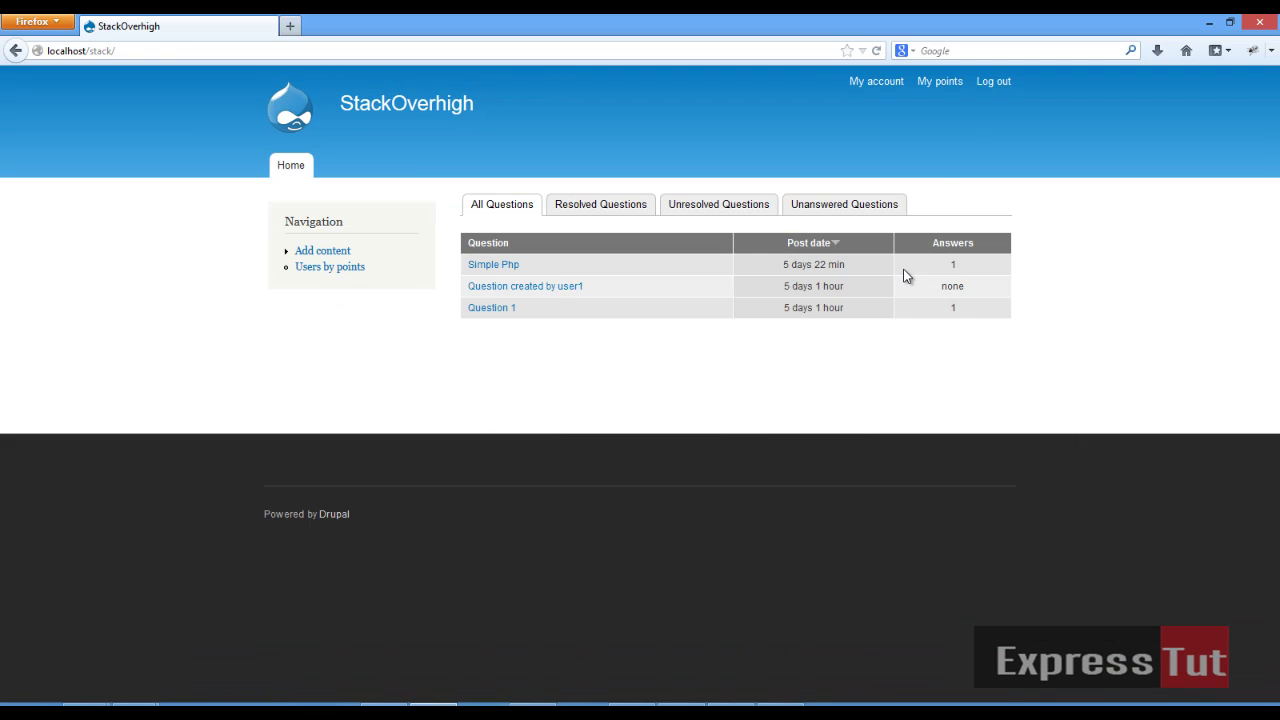
{"action": "left_click", "coordinate": [934, 90]}
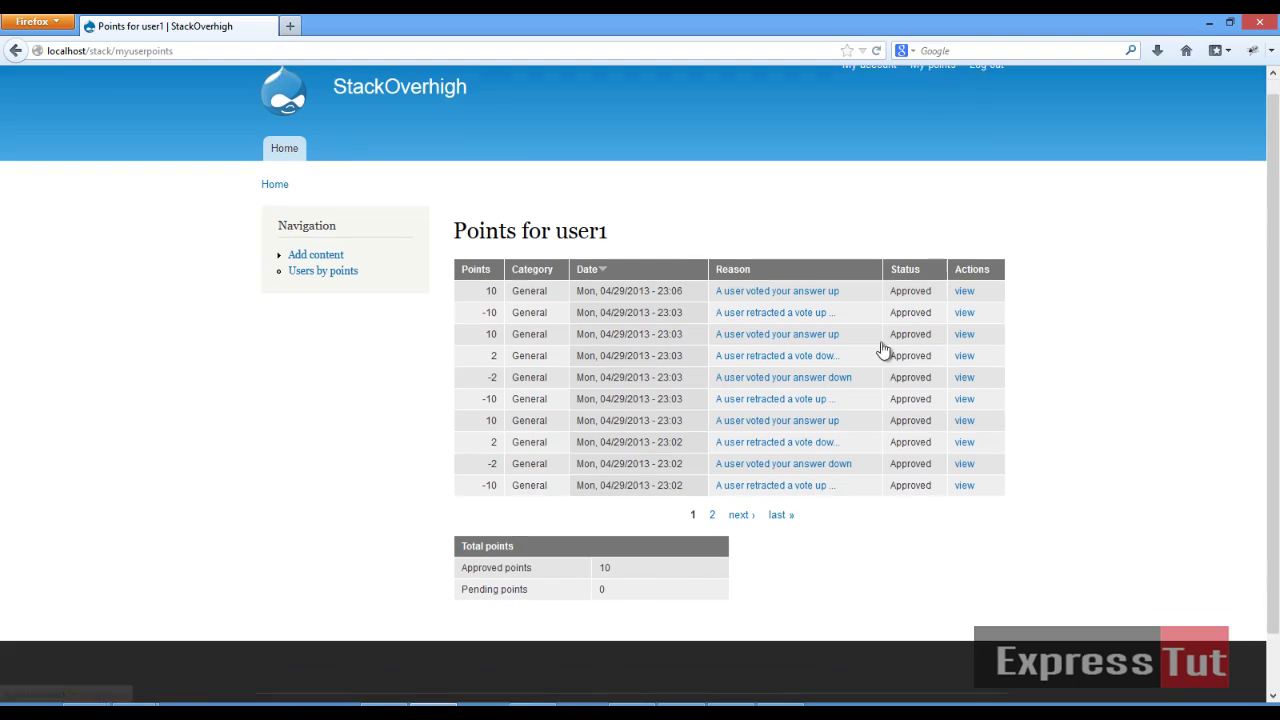
{"action": "scroll", "coordinate": [518, 548], "scroll_direction": "down", "scroll_amount": 2}
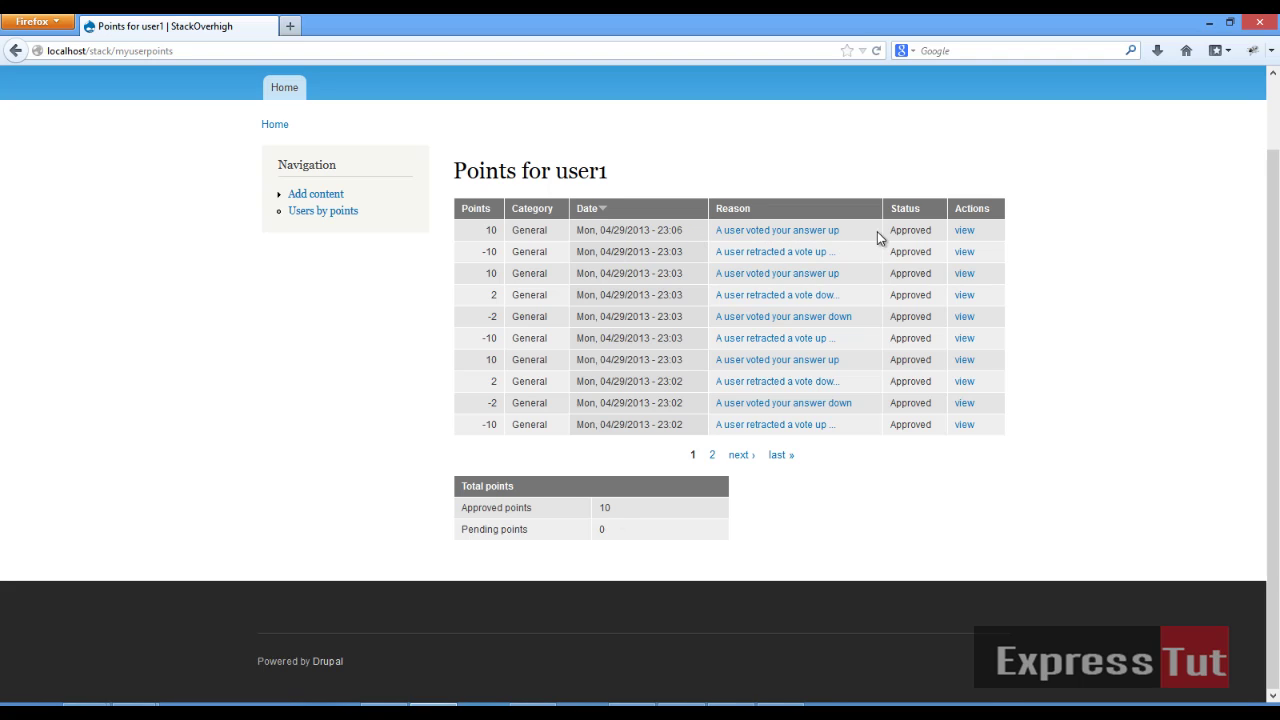
{"action": "left_click", "coordinate": [805, 240]}
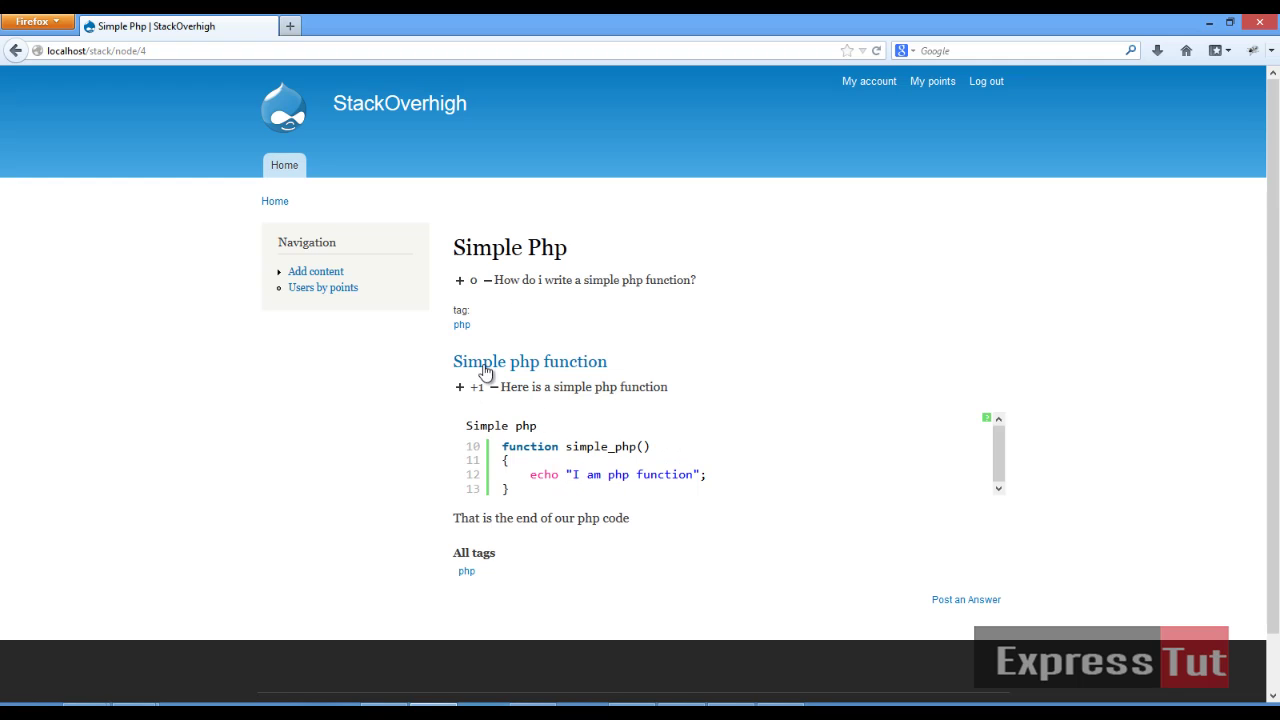
Switch back to the admin session in Chrome and select "Simple php function" as the best answer to the Simple Php question
{"action": "left_click", "coordinate": [136, 710]}
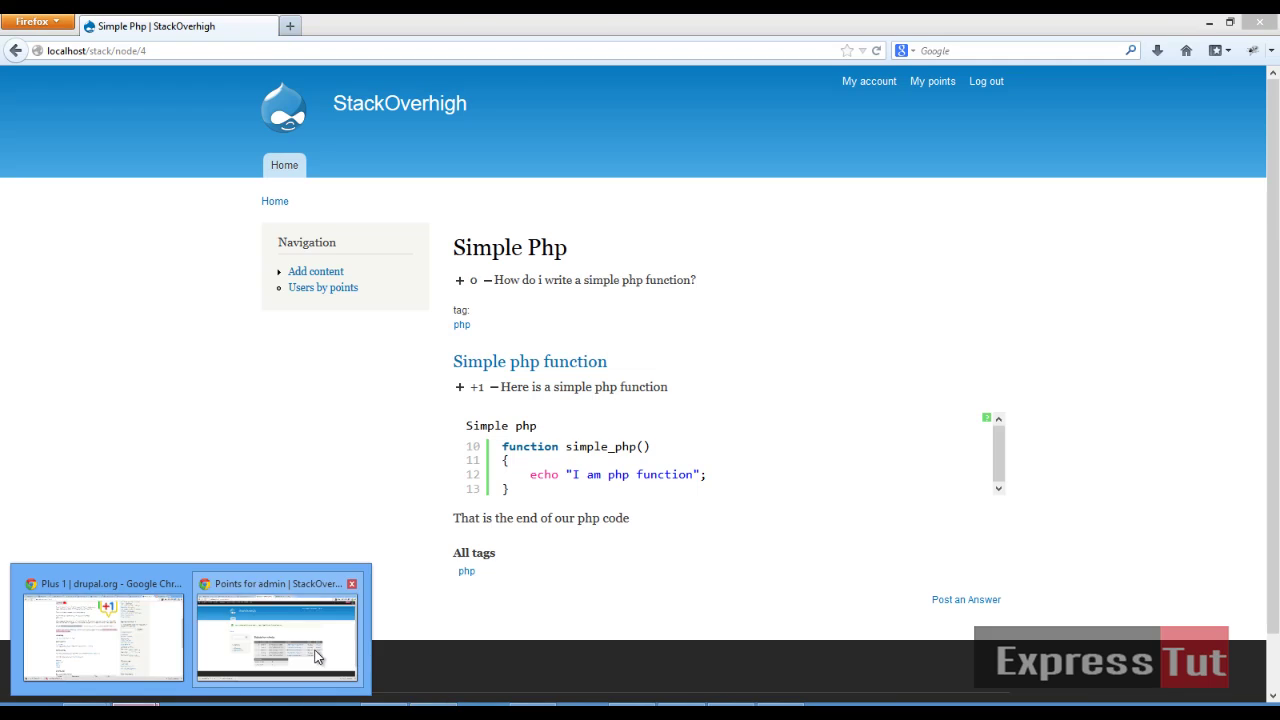
{"action": "left_click", "coordinate": [320, 655]}
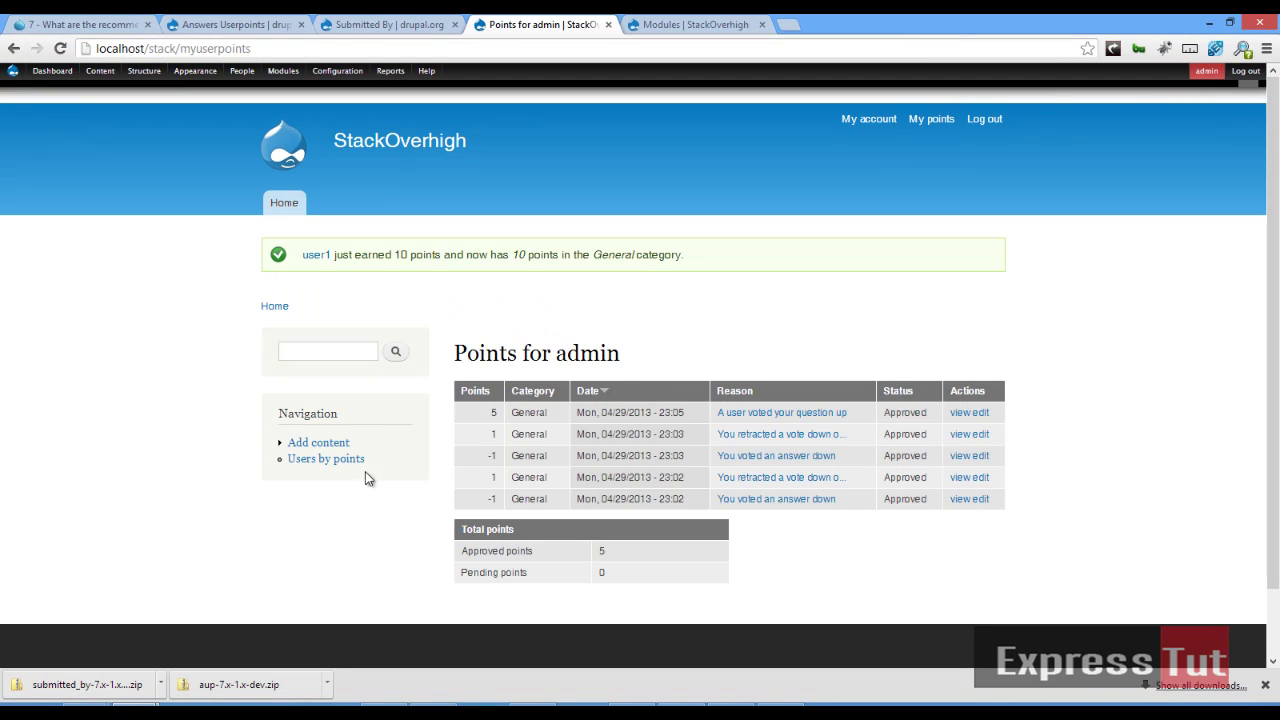
{"action": "left_click", "coordinate": [283, 205]}
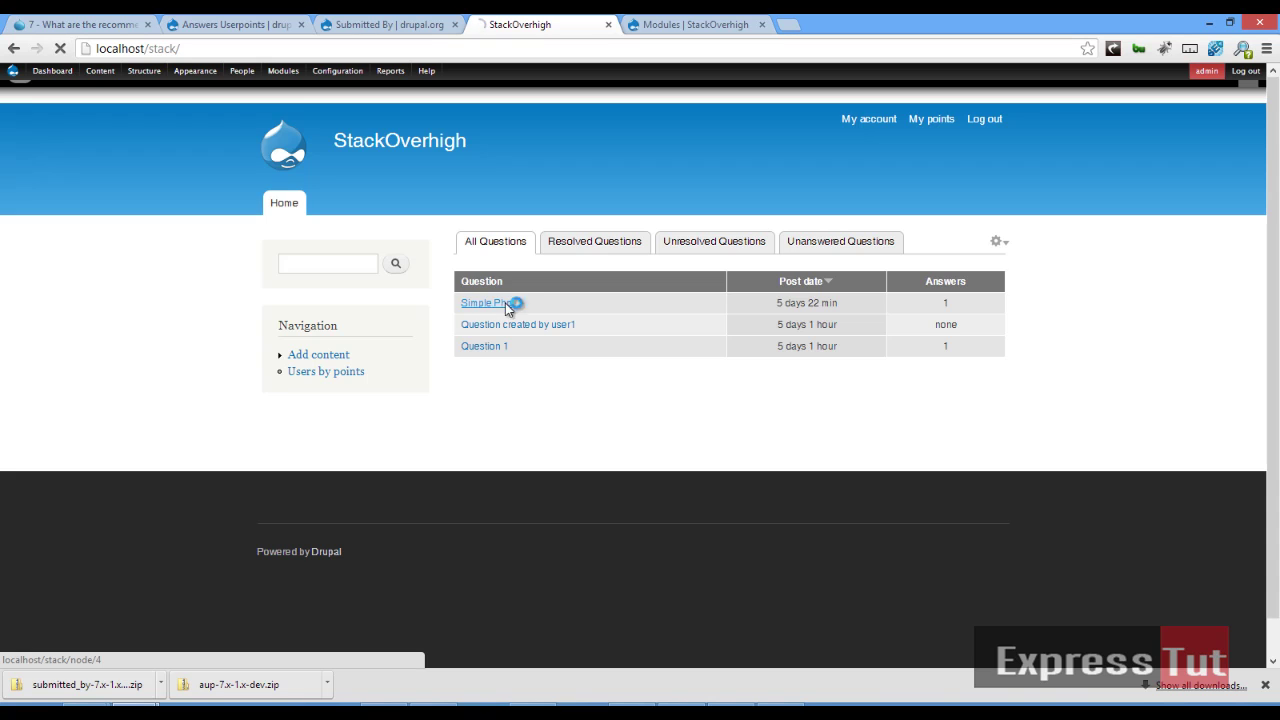
{"action": "left_click", "coordinate": [507, 305]}
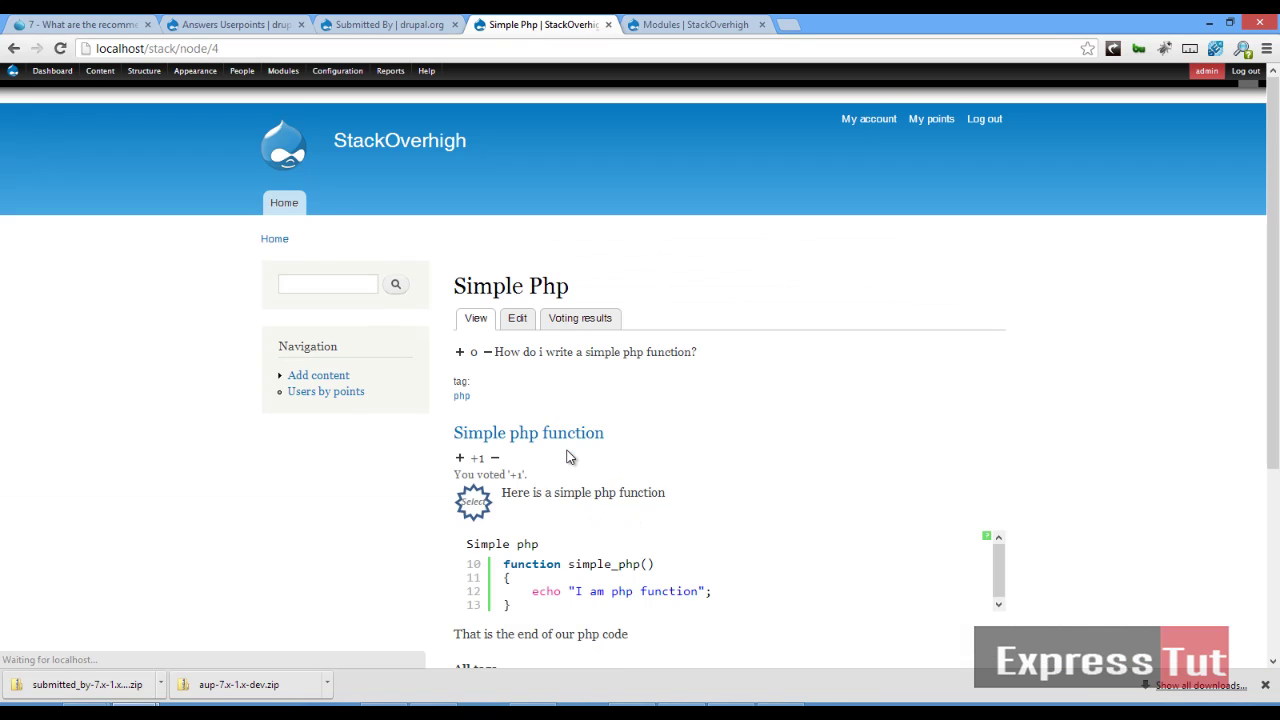
{"action": "scroll", "coordinate": [571, 457], "scroll_direction": "down", "scroll_amount": 2}
{"action": "left_click", "coordinate": [476, 350]}
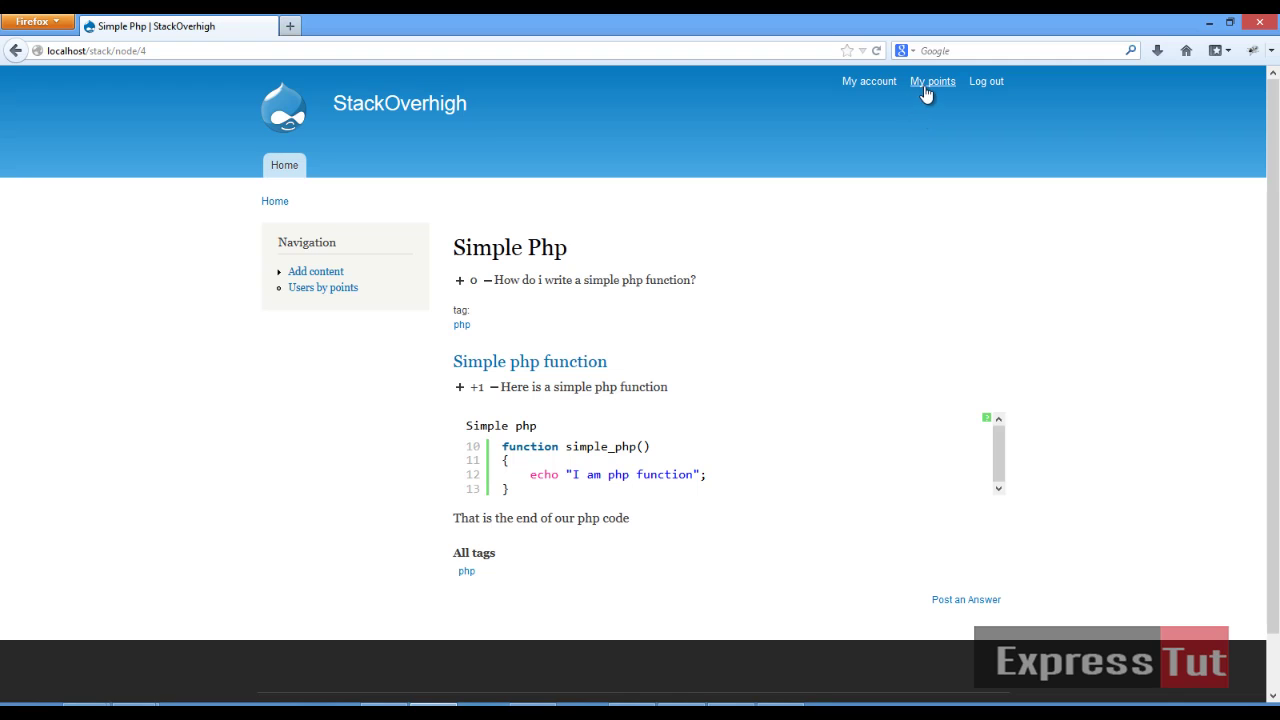
Review user1's points page in Firefox after the best-answer selection, and return to the admin session in Chrome
{"action": "left_click", "coordinate": [925, 88]}
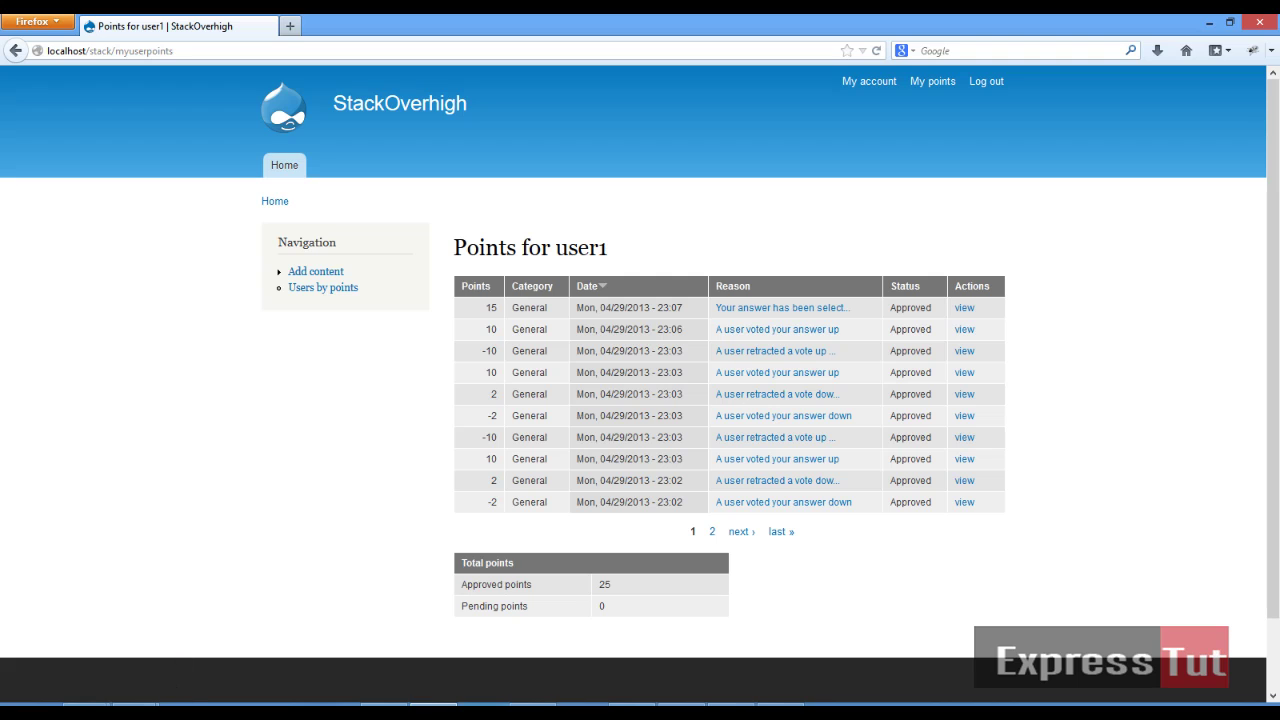
{"action": "mouse_move", "coordinate": [135, 705]}
{"action": "left_click", "coordinate": [362, 562]}
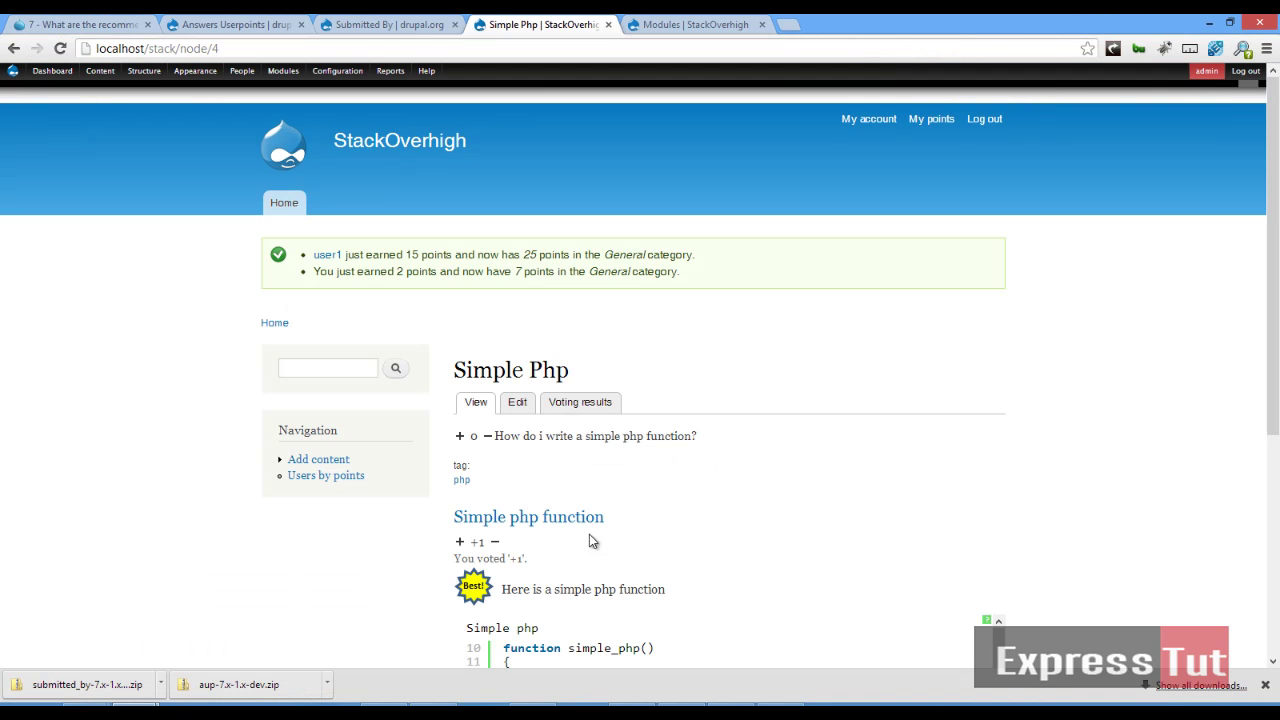
Review the best answer on the Simple Php question and examine the question's voting results
{"action": "scroll", "coordinate": [632, 417], "scroll_direction": "down", "scroll_amount": 3}
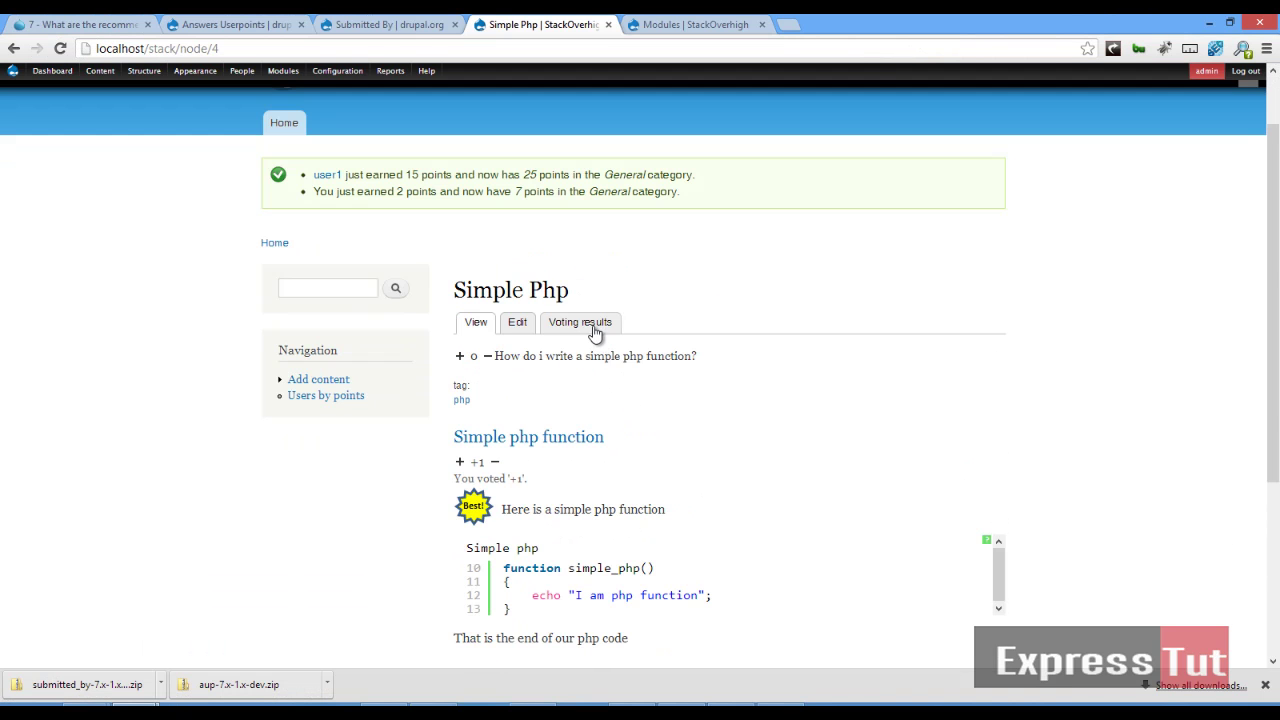
{"action": "left_click", "coordinate": [598, 327]}
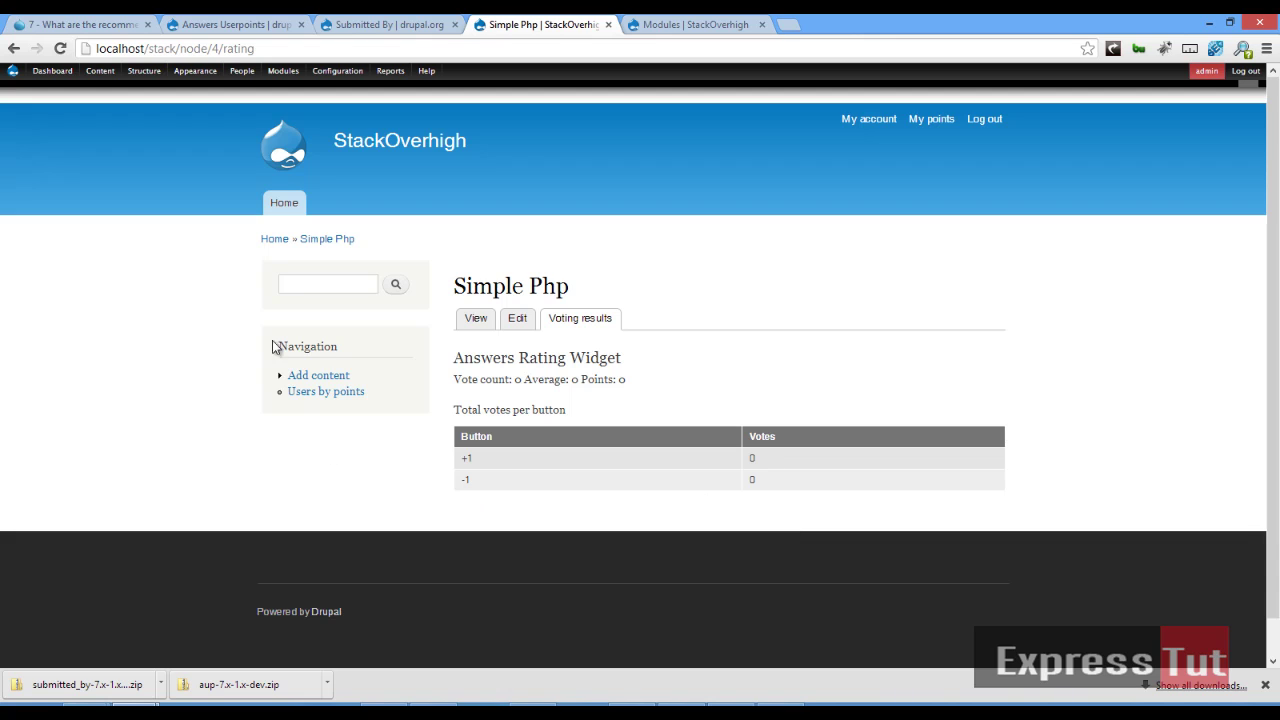
{"action": "left_click", "coordinate": [342, 238]}
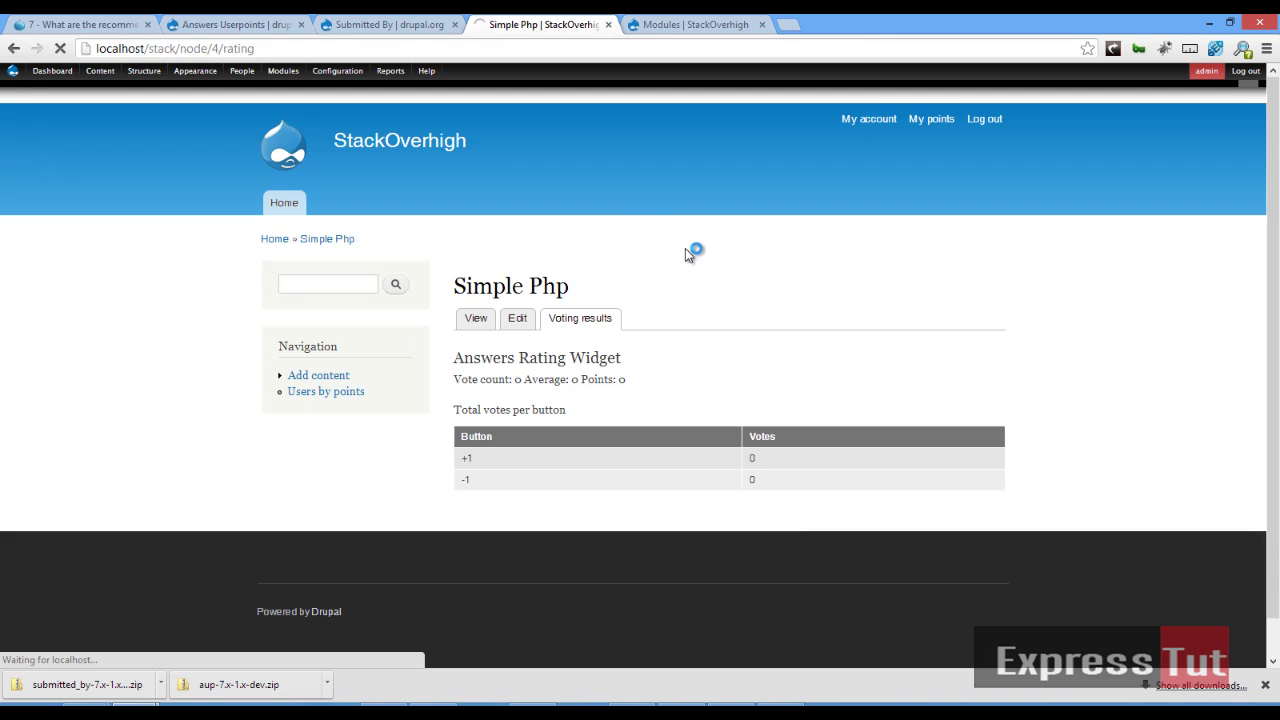
Compare the site's resolved, complete, unresolved and unanswered question listings
{"action": "left_click", "coordinate": [722, 257]}
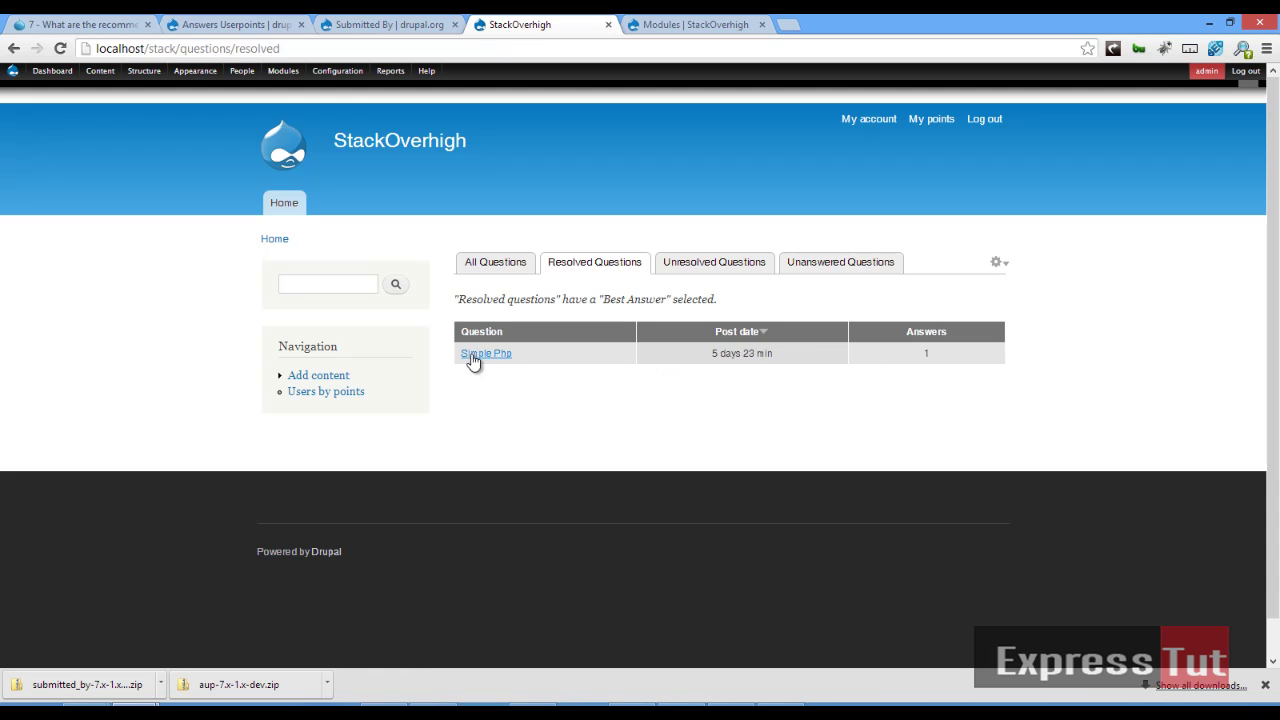
{"action": "left_click", "coordinate": [505, 272]}
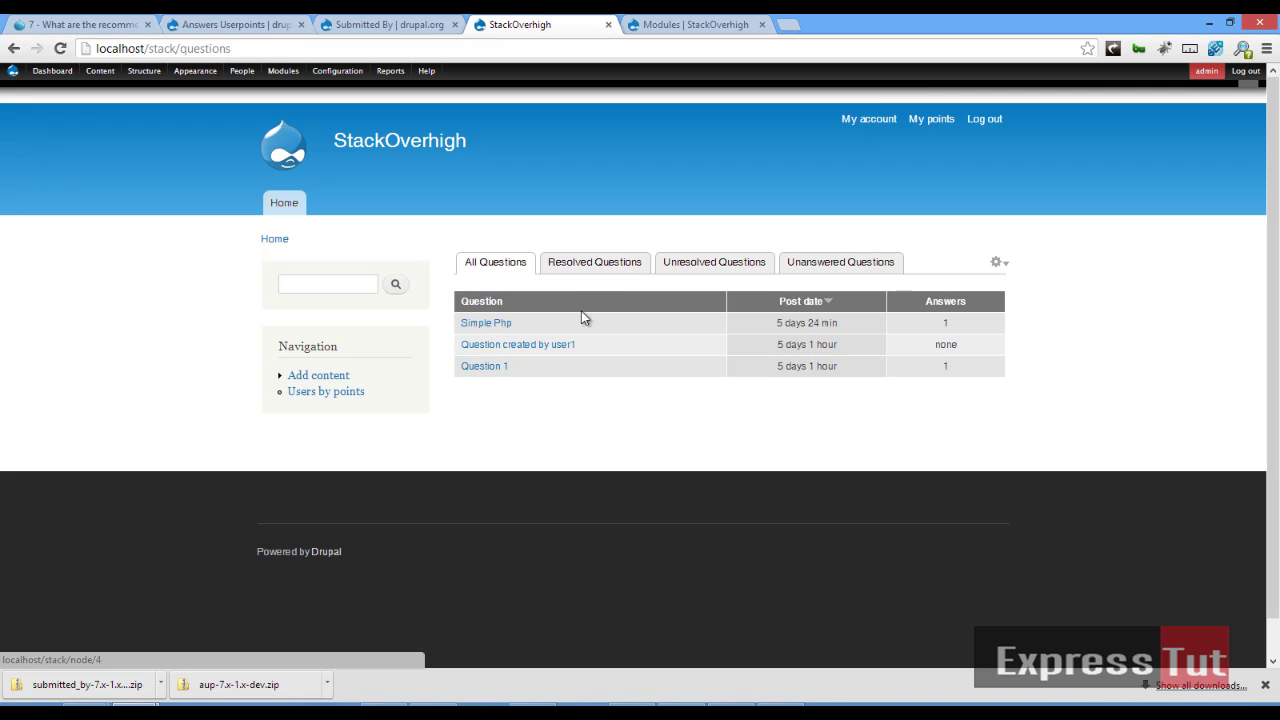
{"action": "left_click", "coordinate": [608, 266]}
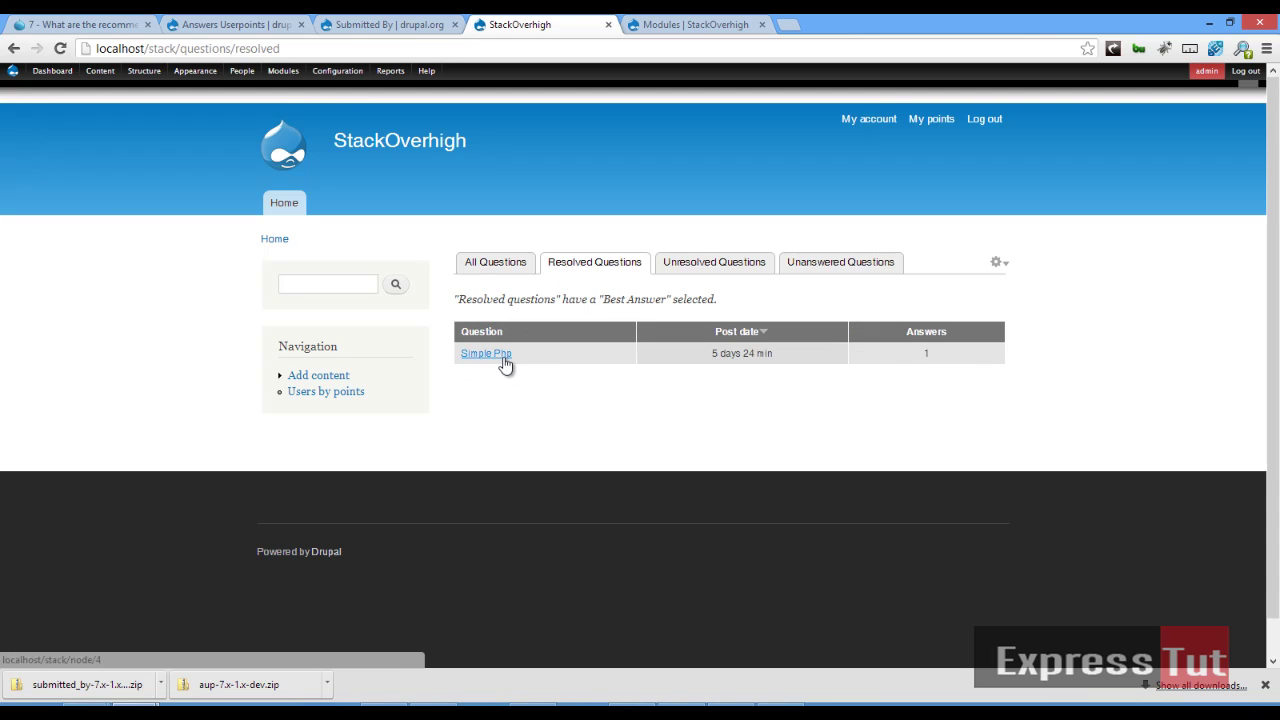
{"action": "left_click", "coordinate": [703, 264]}
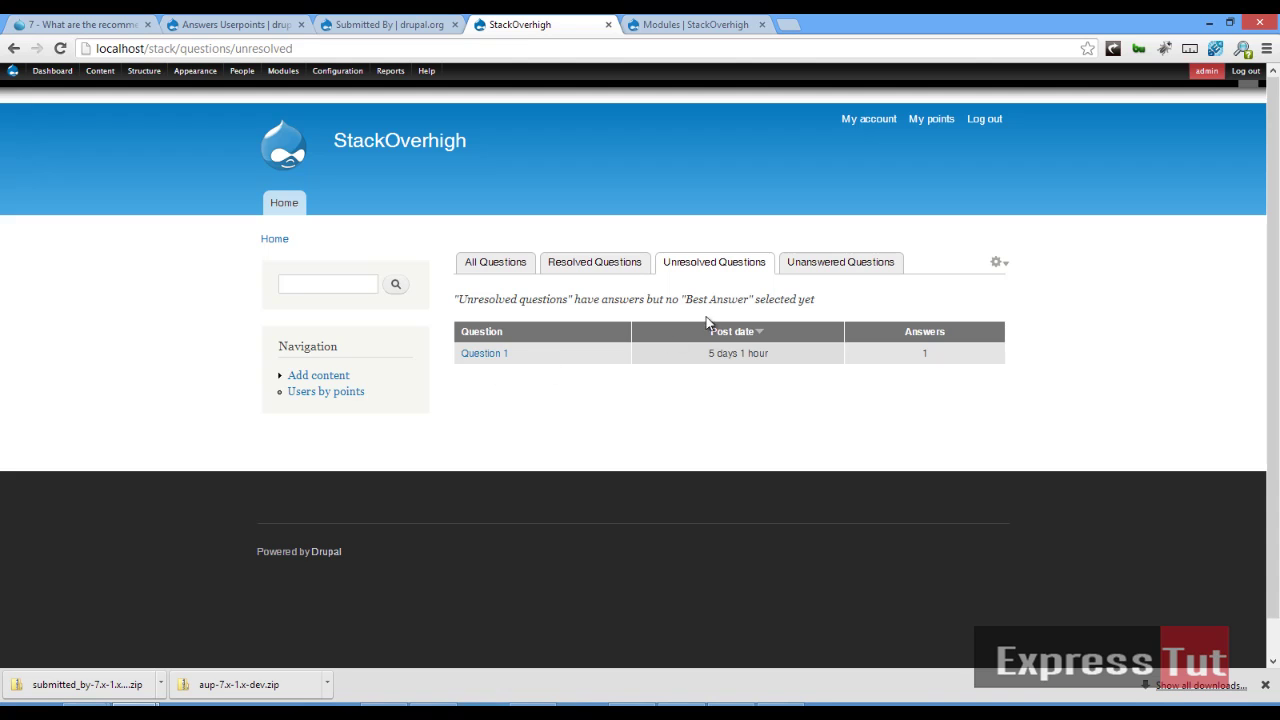
{"action": "left_click", "coordinate": [822, 264]}
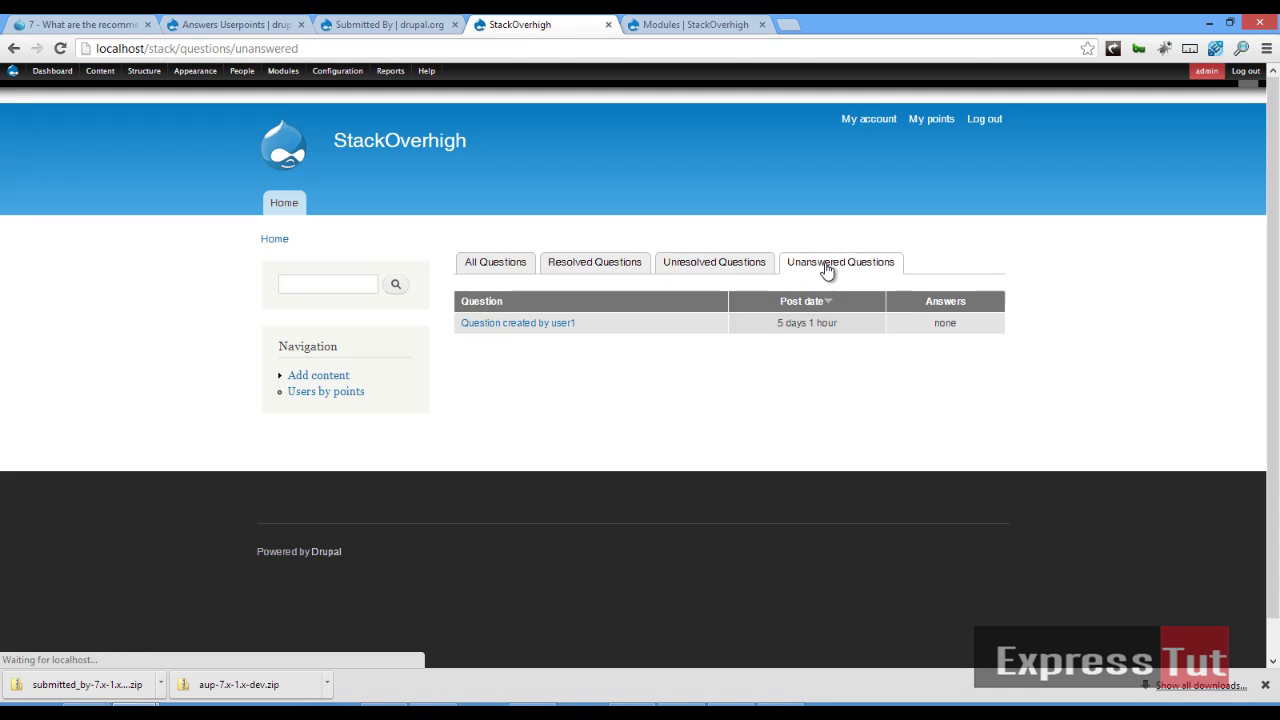
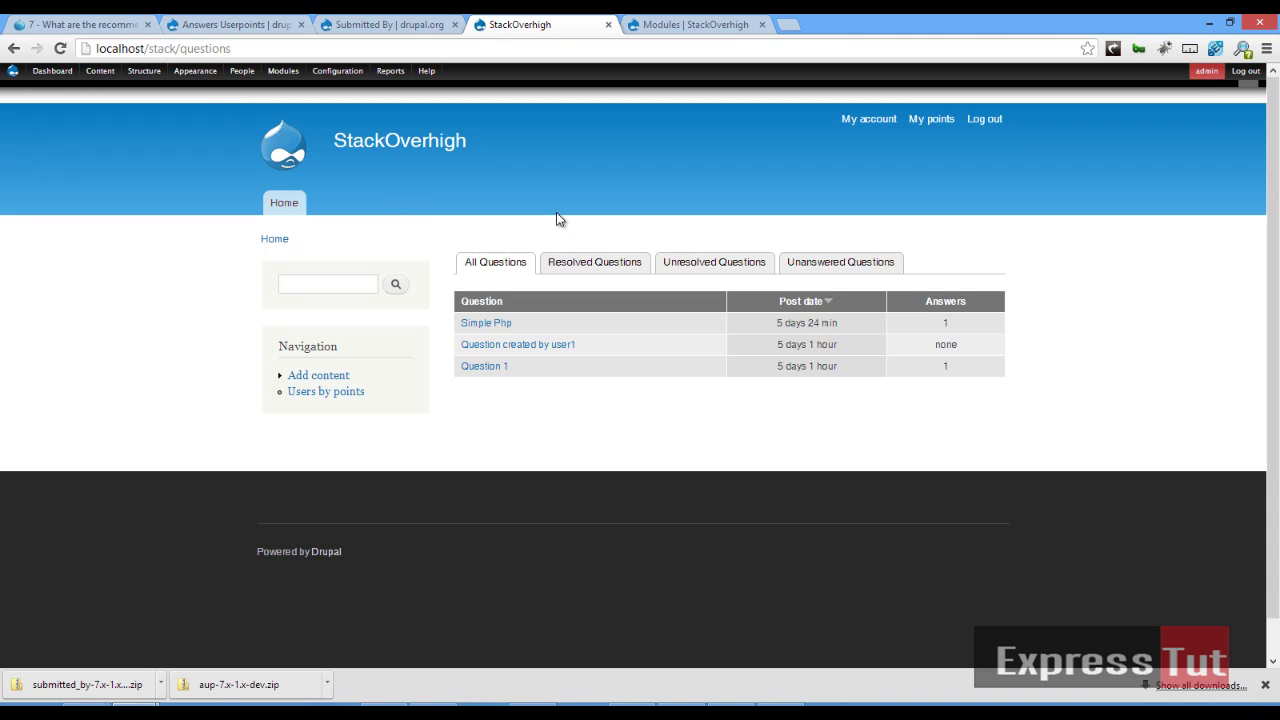
Open the site's Configuration overview and look through its groups of administration settings
{"action": "mouse_move", "coordinate": [140, 78]}
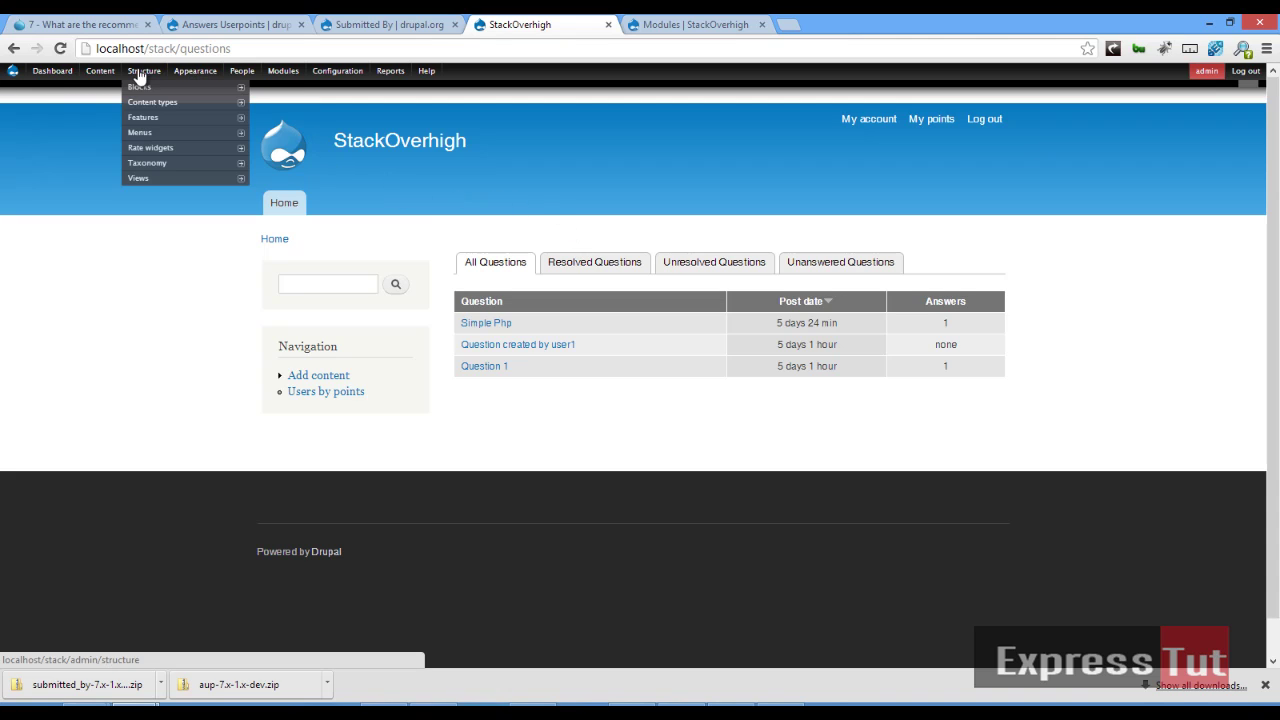
{"action": "left_click", "coordinate": [337, 71]}
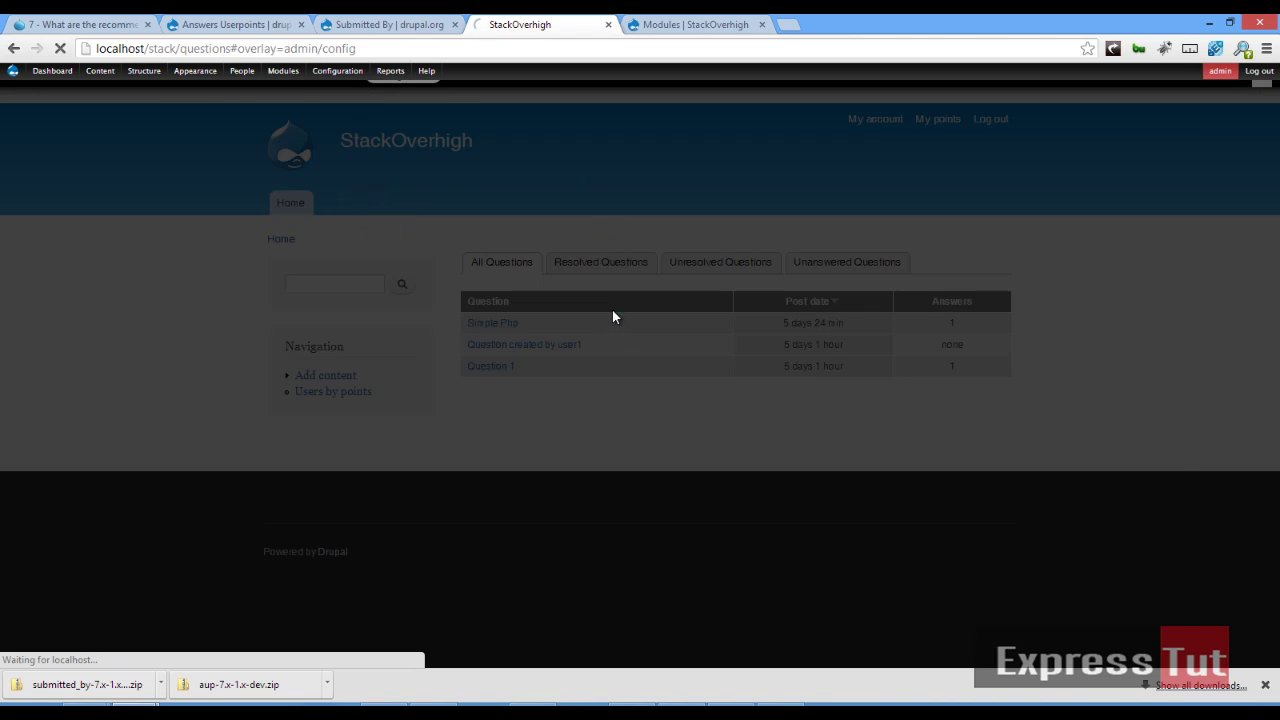
{"action": "scroll", "coordinate": [723, 397], "scroll_direction": "down", "scroll_amount": 4}
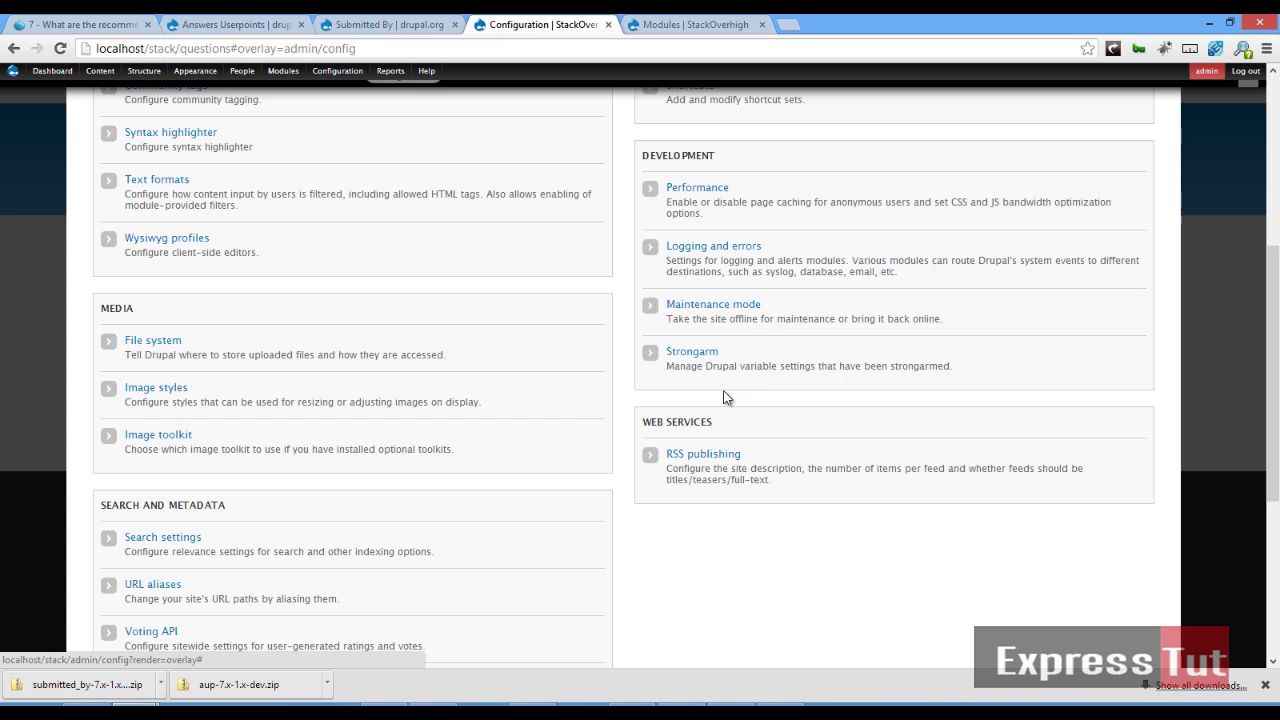
{"action": "scroll", "coordinate": [723, 397], "scroll_direction": "up", "scroll_amount": 4}
{"action": "scroll", "coordinate": [307, 460], "scroll_direction": "down", "scroll_amount": 3}
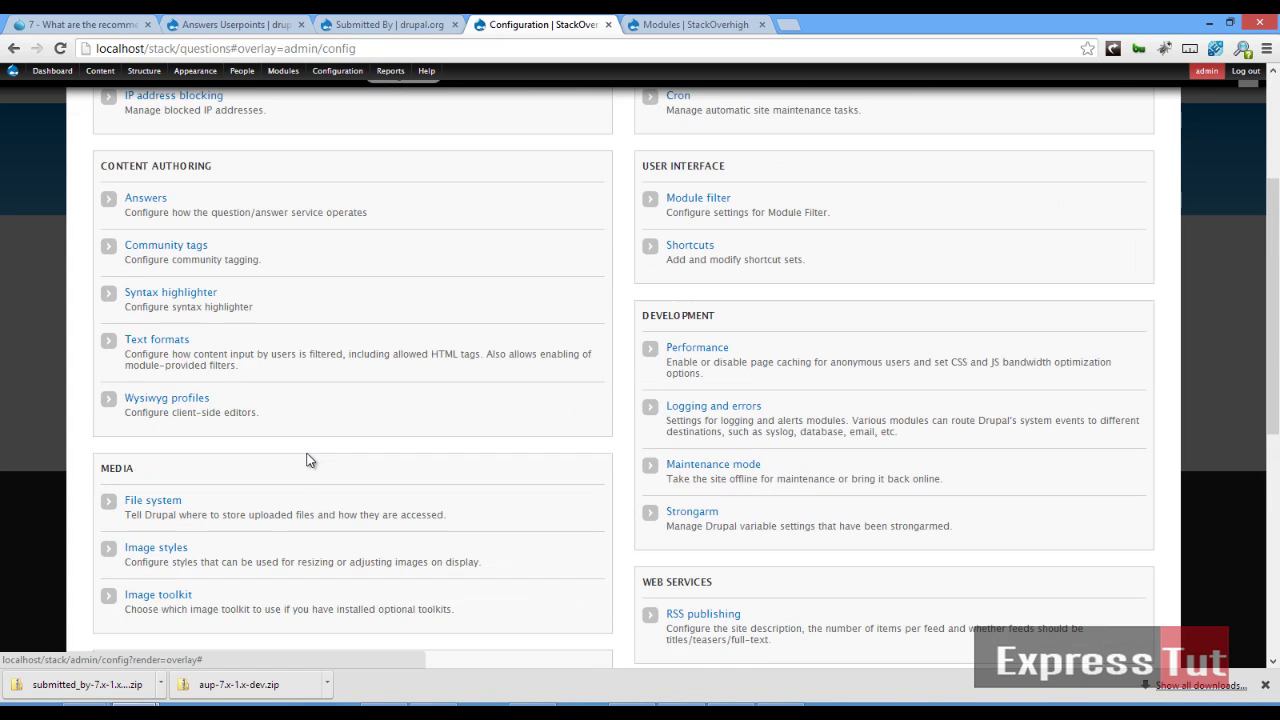
{"action": "scroll", "coordinate": [307, 460], "scroll_direction": "down", "scroll_amount": 6}
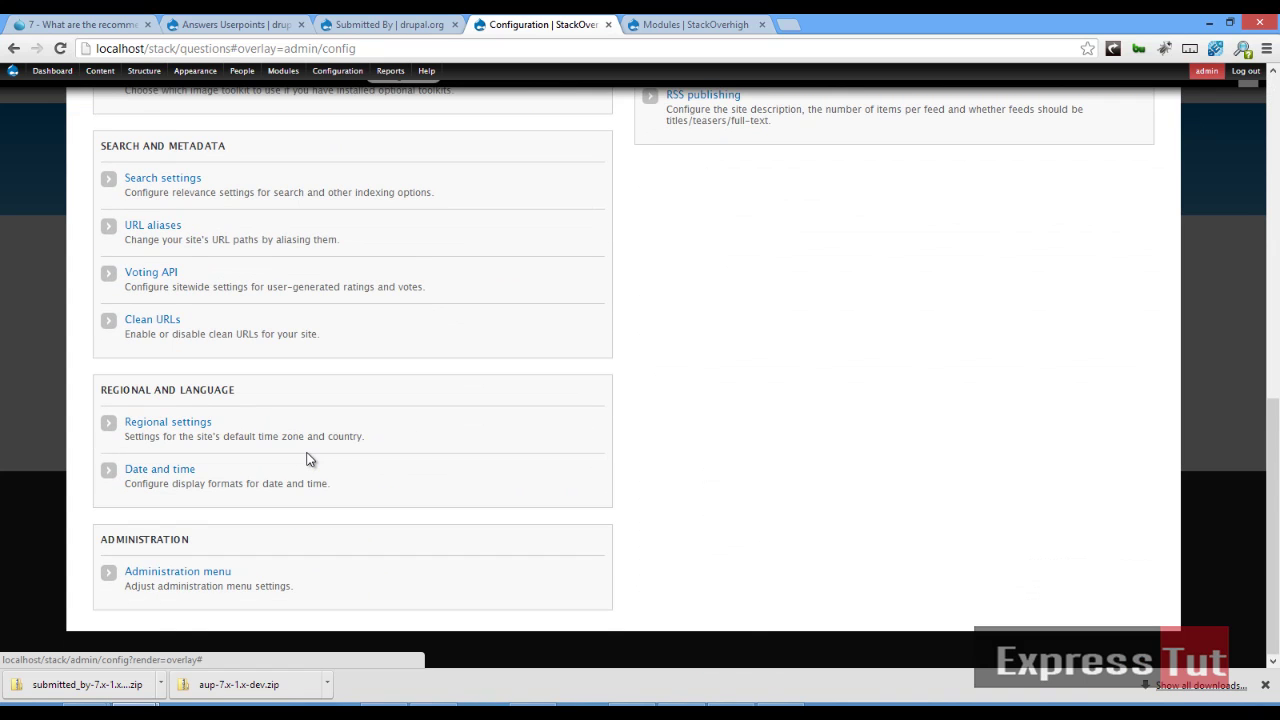
{"action": "scroll", "coordinate": [307, 460], "scroll_direction": "up", "scroll_amount": 5}
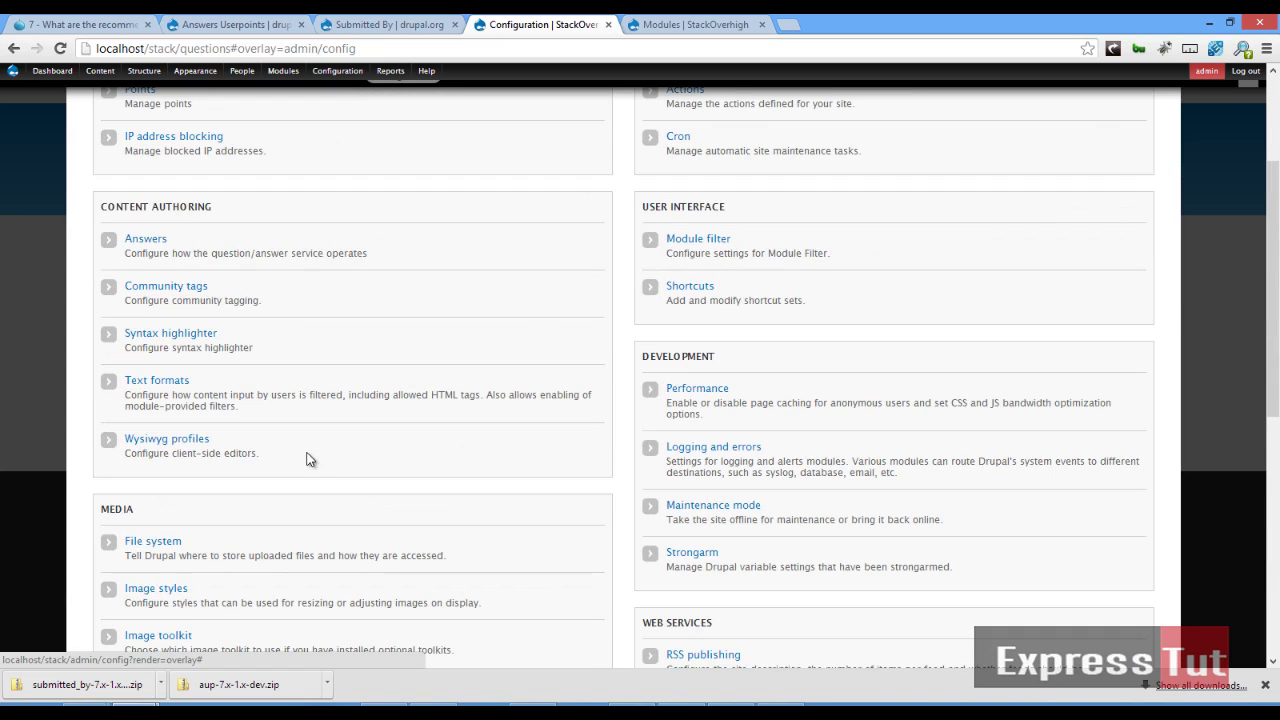
{"action": "scroll", "coordinate": [307, 460], "scroll_direction": "up", "scroll_amount": 2}
{"action": "scroll", "coordinate": [390, 480], "scroll_direction": "down", "scroll_amount": 4}
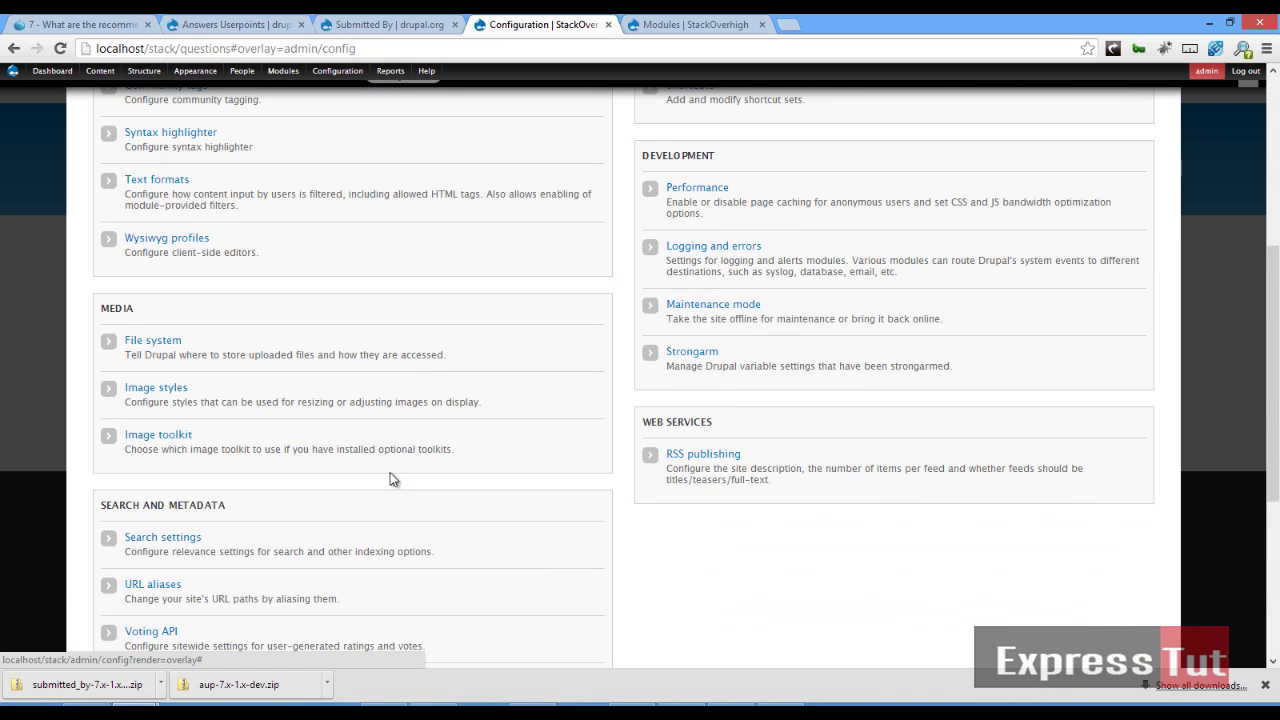
{"action": "scroll", "coordinate": [390, 480], "scroll_direction": "up", "scroll_amount": 4}
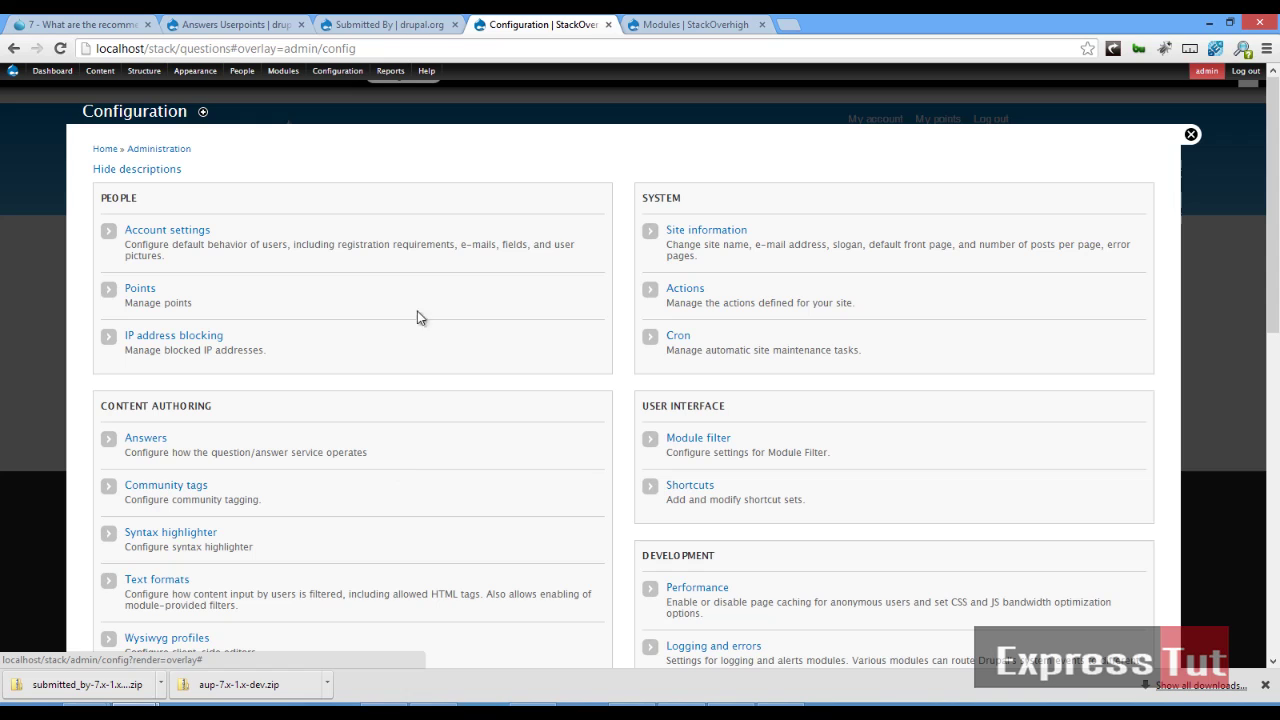
Enable the Rules UI module in the Rules group of the site's modules and save the configuration
{"action": "left_click", "coordinate": [284, 72]}
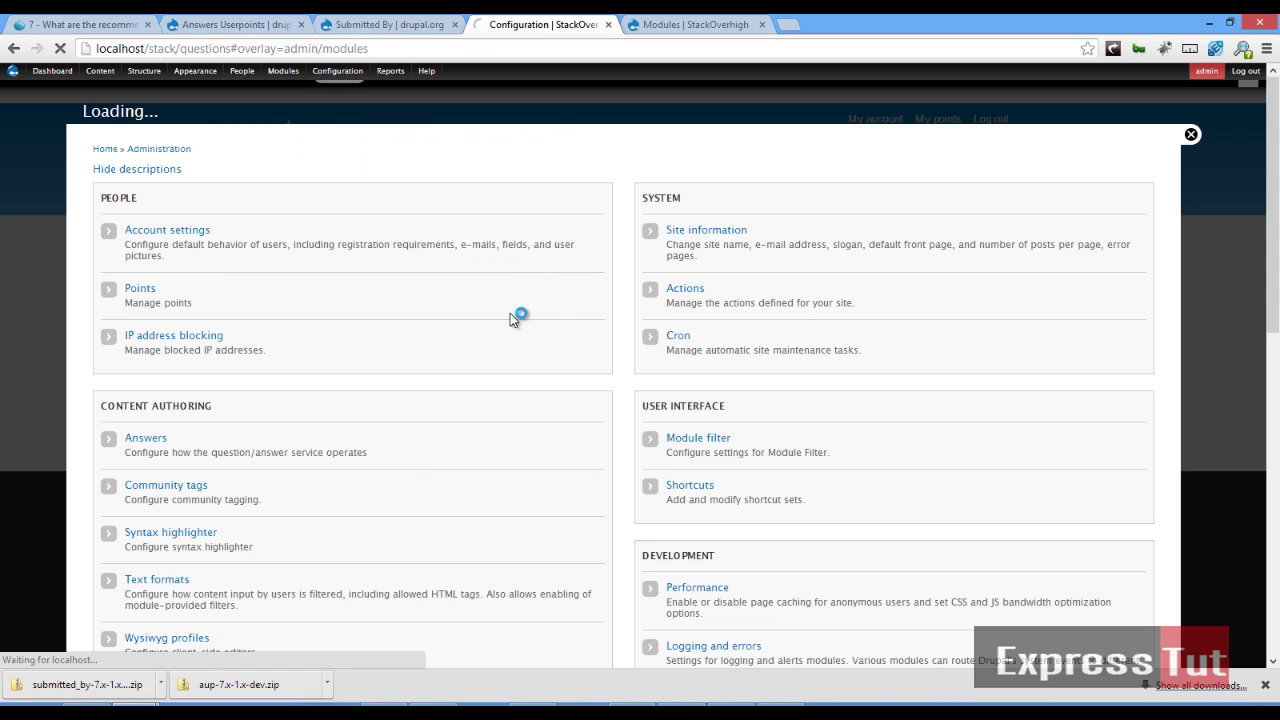
{"action": "scroll", "coordinate": [160, 484], "scroll_direction": "down", "scroll_amount": 2}
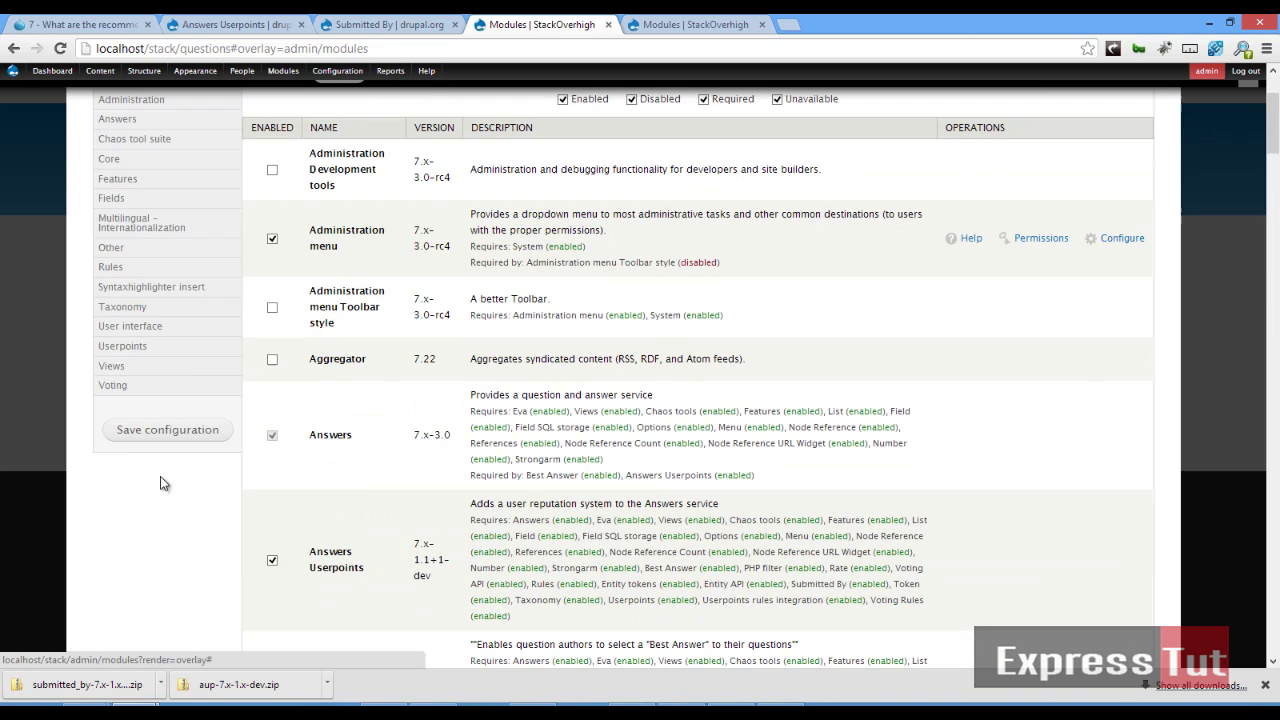
{"action": "left_click", "coordinate": [112, 267]}
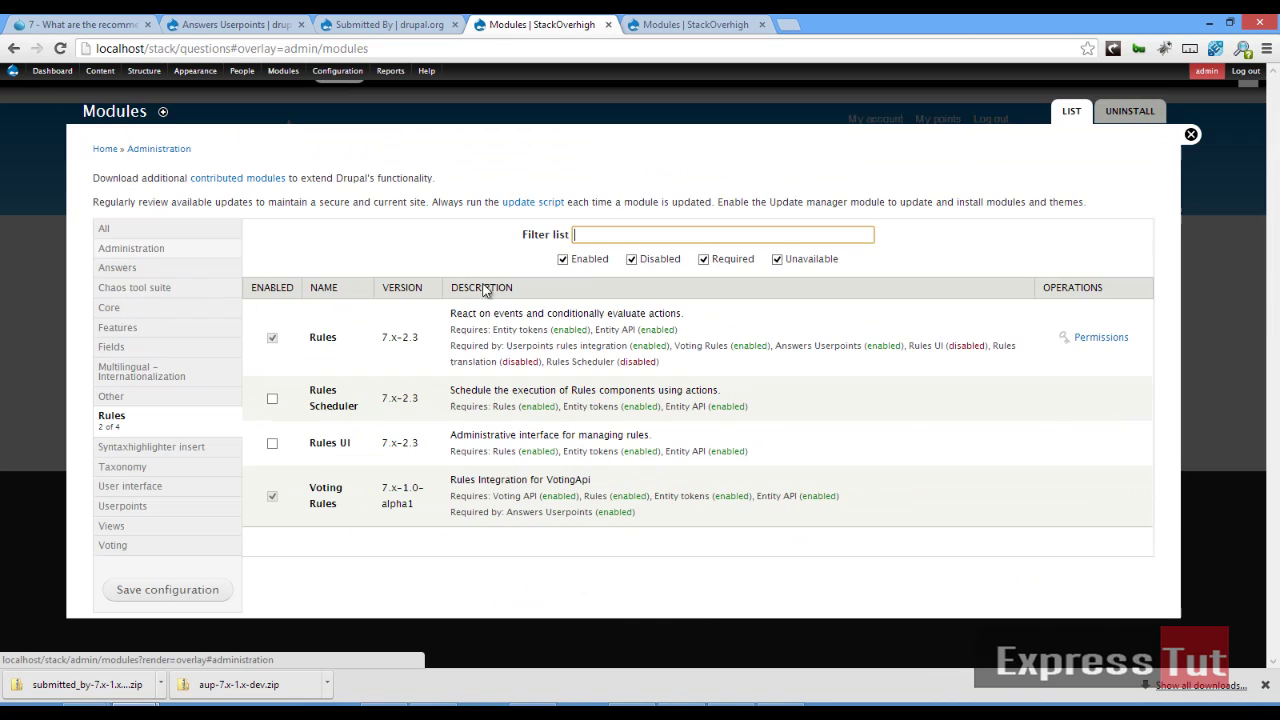
{"action": "left_click", "coordinate": [272, 443]}
{"action": "left_click", "coordinate": [178, 596]}
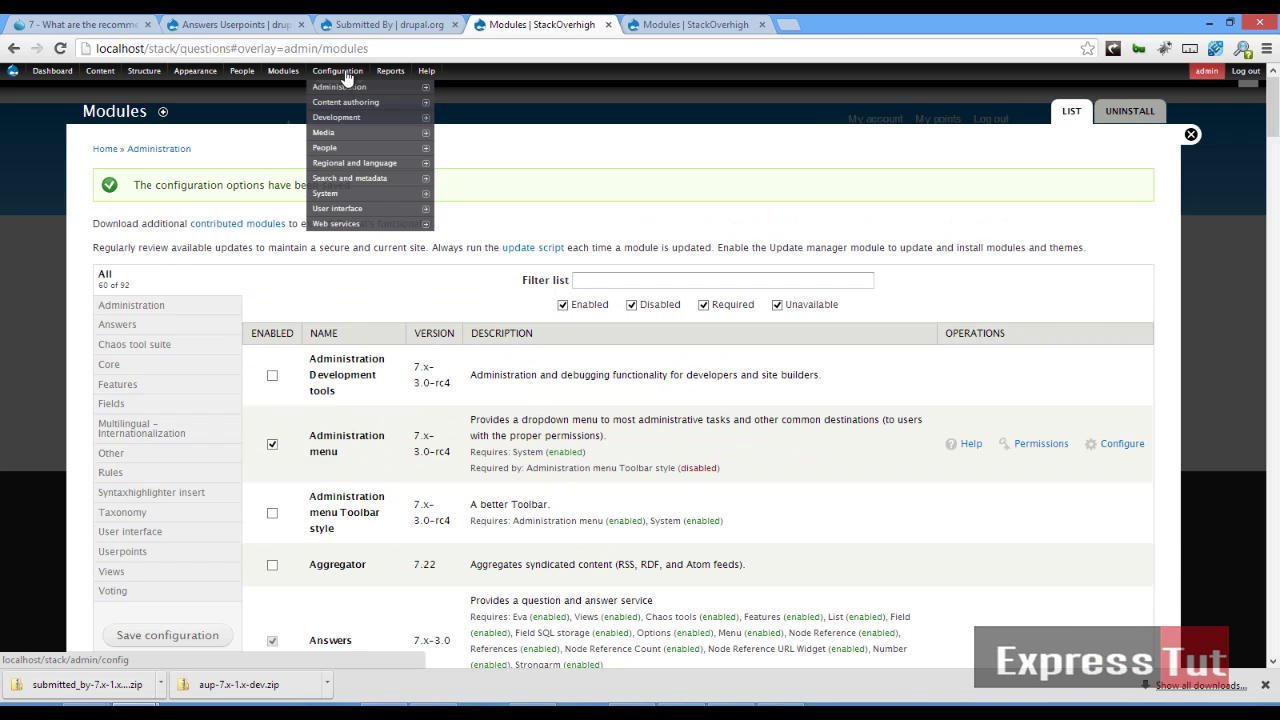
Open the Rules workflow configuration and review the active reaction rules for votes and best-answer selection
{"action": "left_click", "coordinate": [337, 71]}
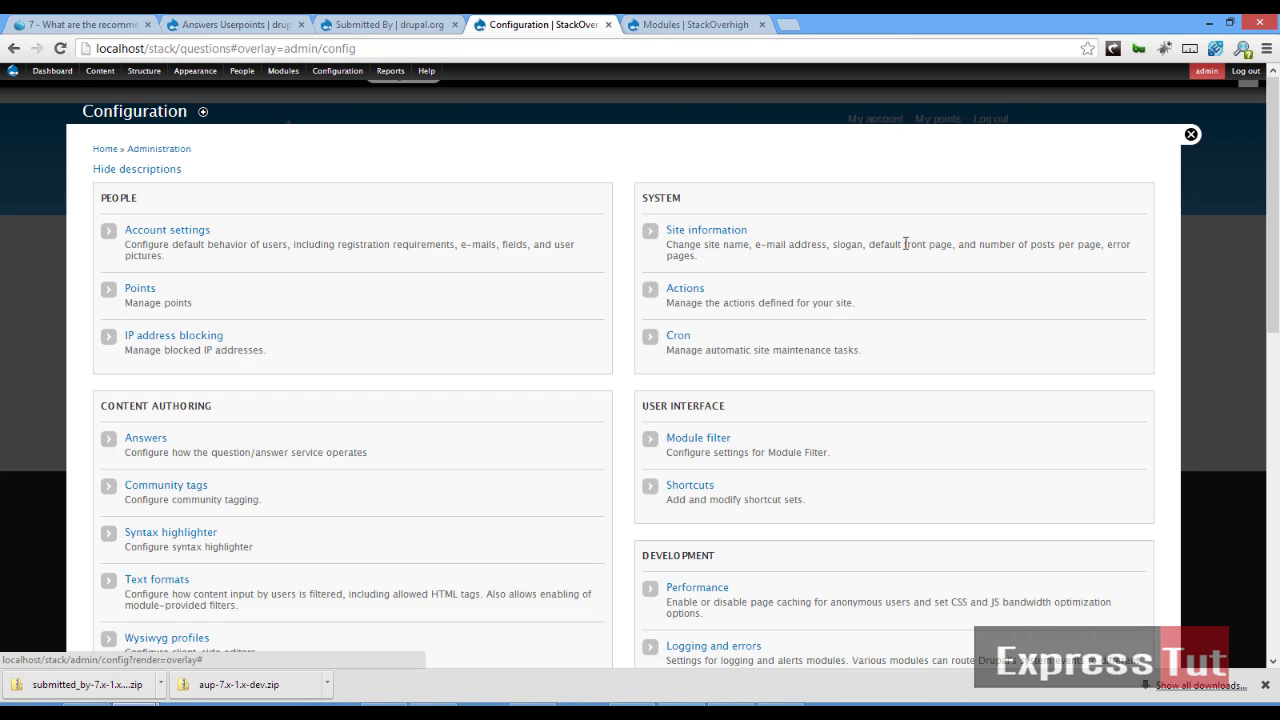
{"action": "scroll", "coordinate": [720, 347], "scroll_direction": "down", "scroll_amount": 9}
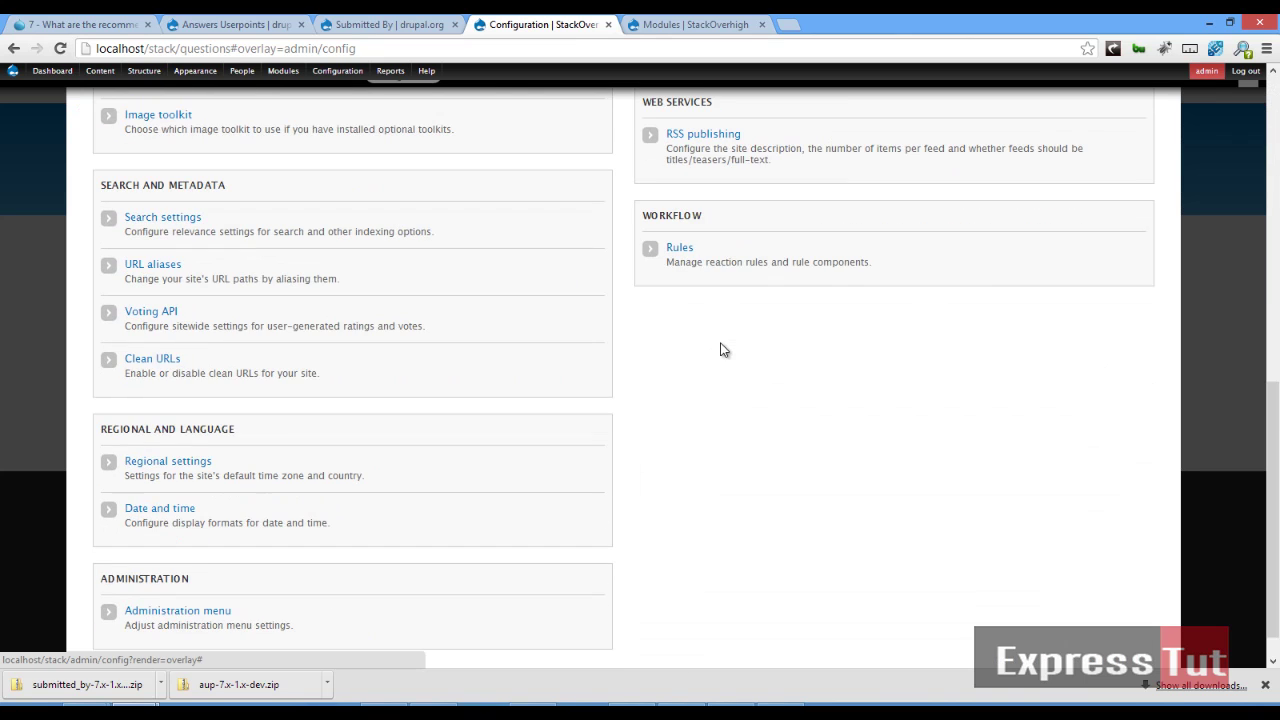
{"action": "left_click", "coordinate": [691, 248]}
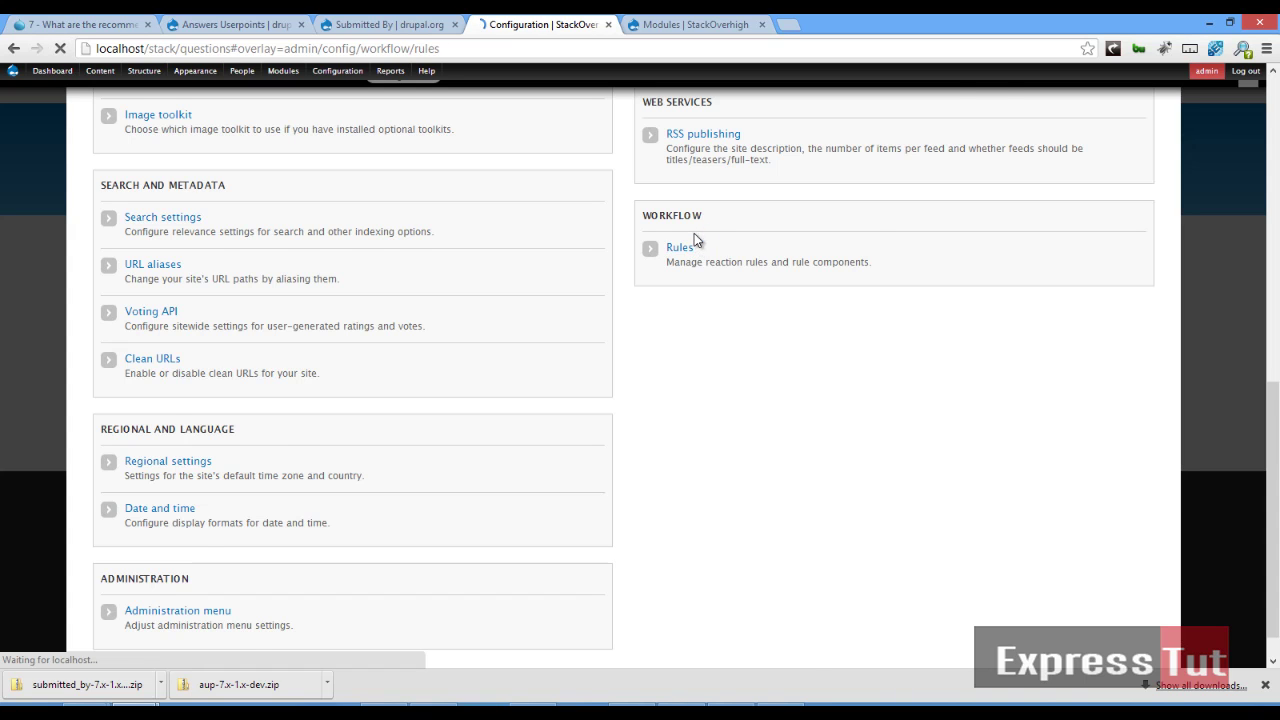
{"action": "scroll", "coordinate": [696, 236], "scroll_direction": "down", "scroll_amount": 2}
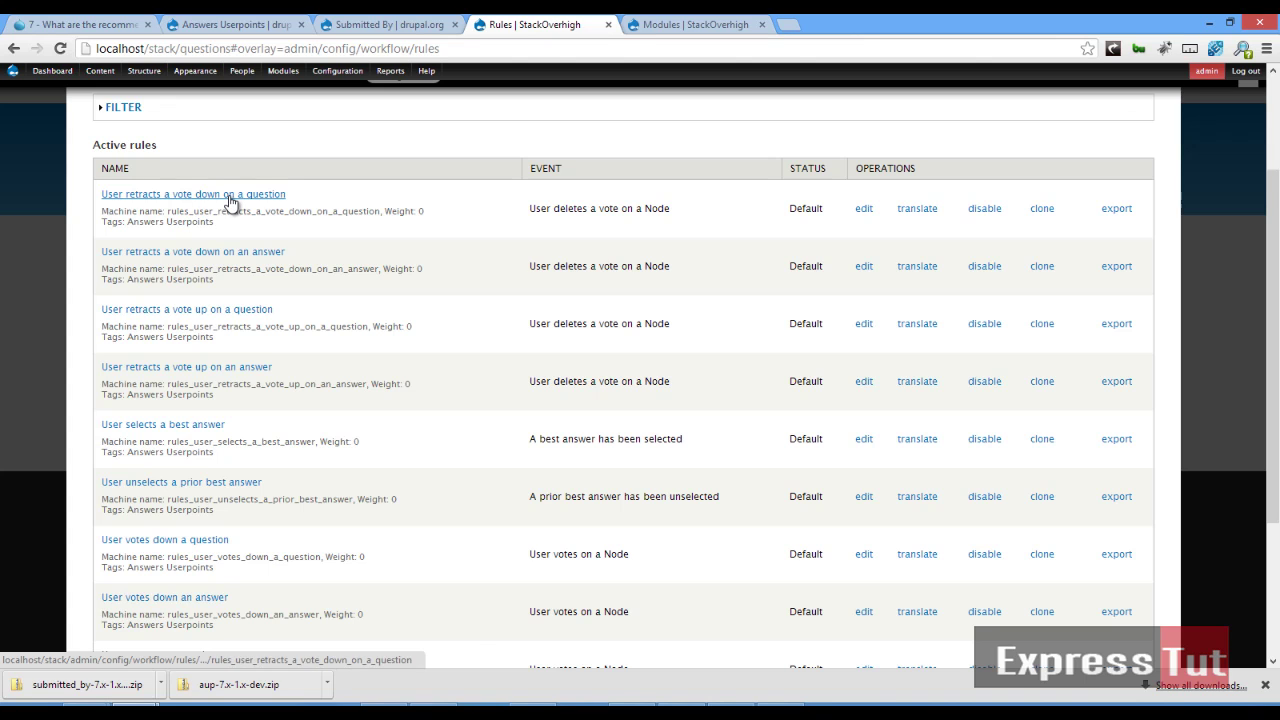
{"action": "scroll", "coordinate": [229, 202], "scroll_direction": "down", "scroll_amount": 3}
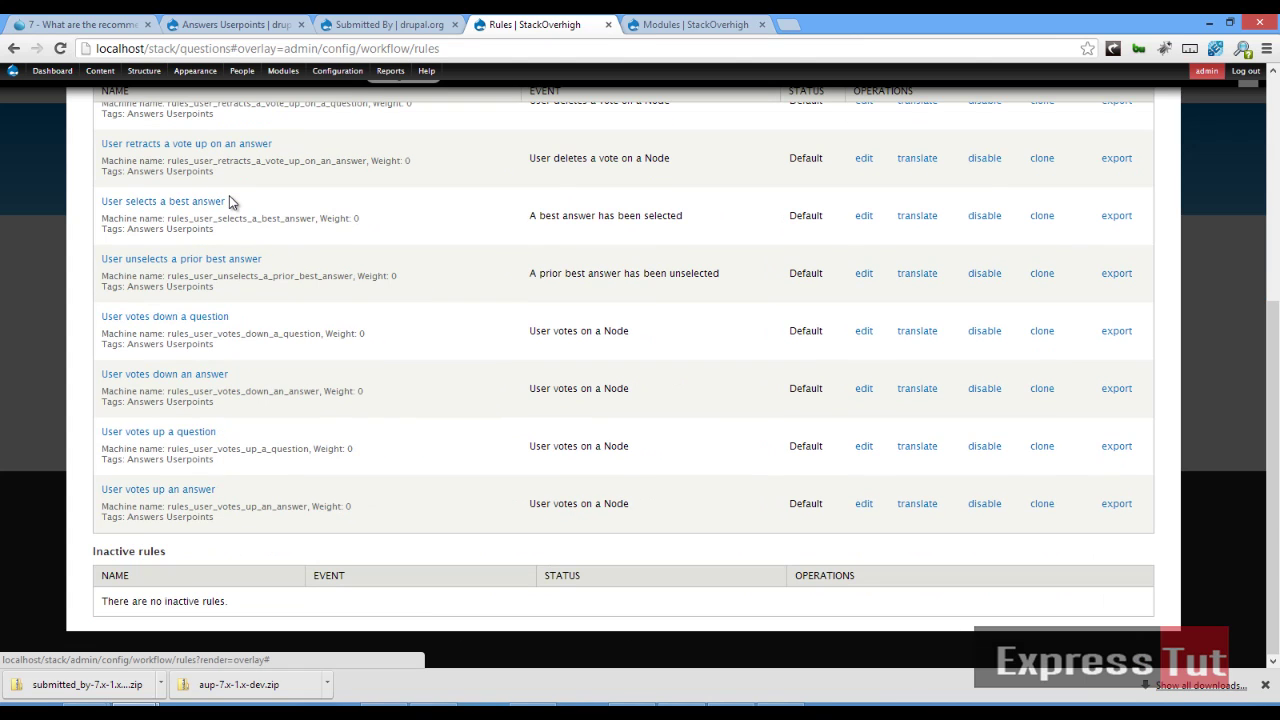
{"action": "scroll", "coordinate": [259, 240], "scroll_direction": "up", "scroll_amount": 5}
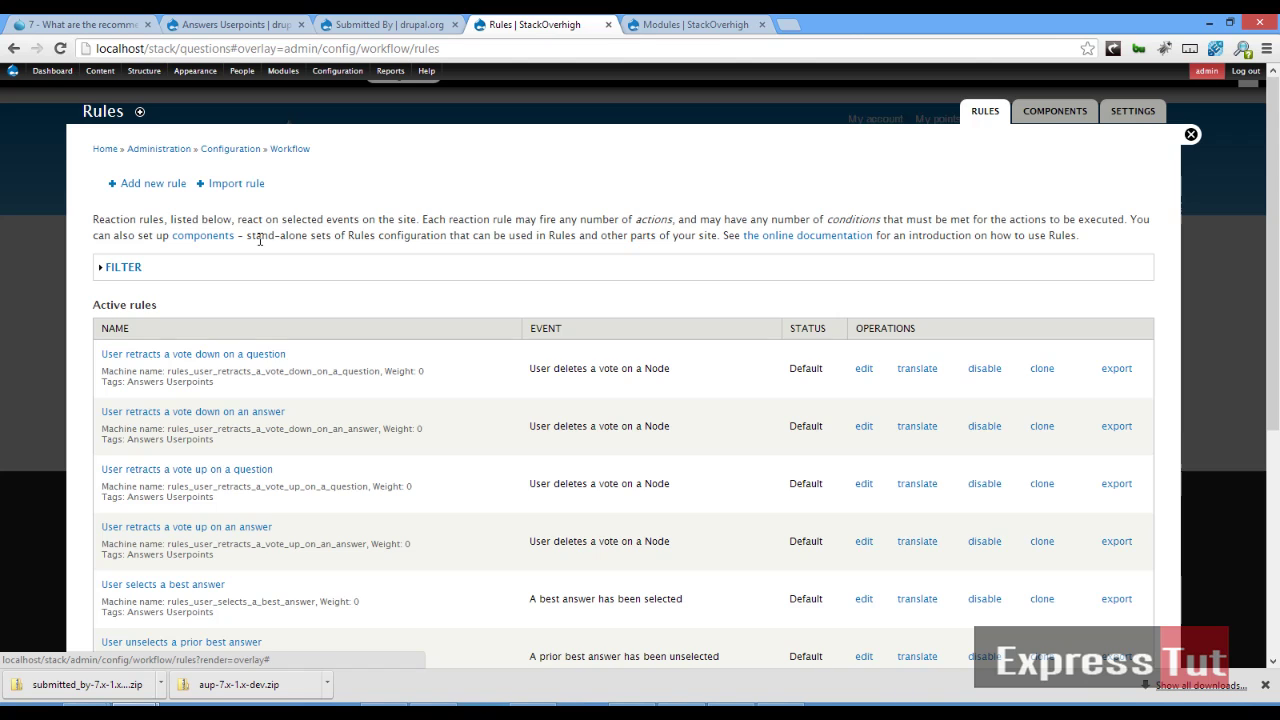
{"action": "scroll", "coordinate": [259, 240], "scroll_direction": "down", "scroll_amount": 2}
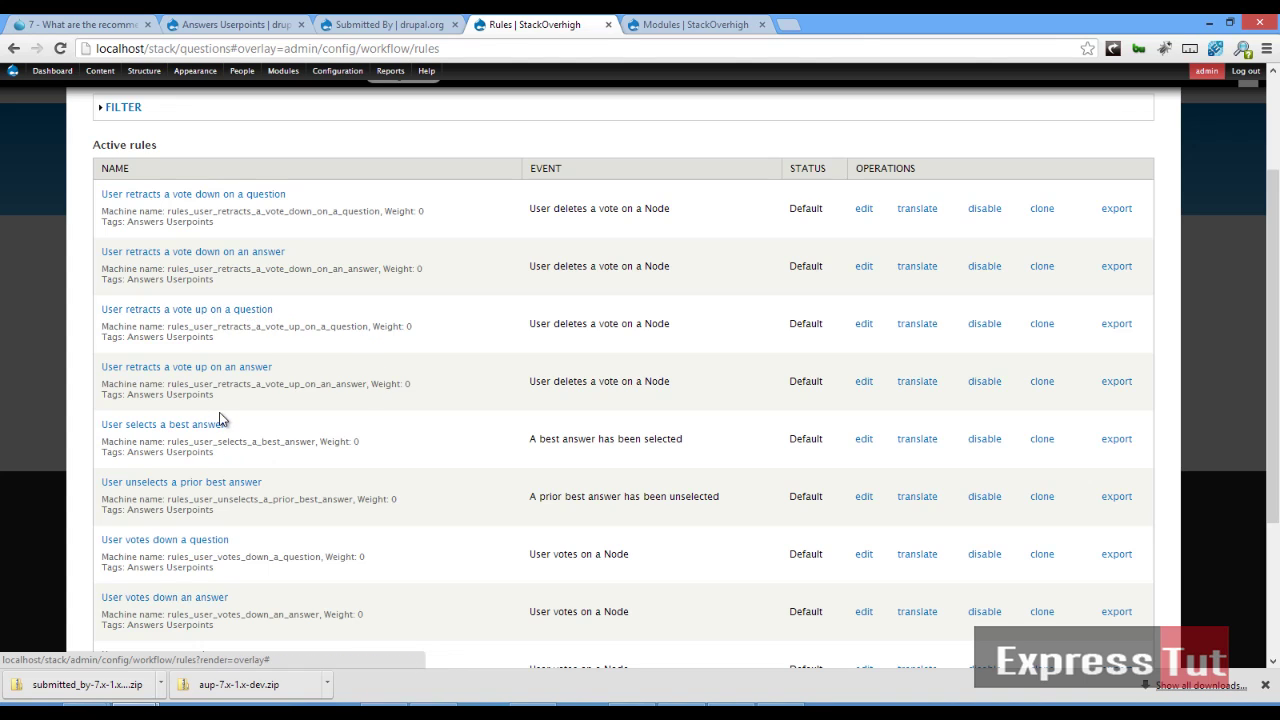
Open the "User selects a best answer" rule for editing and examine its event, conditions and actions
{"action": "left_click", "coordinate": [864, 439]}
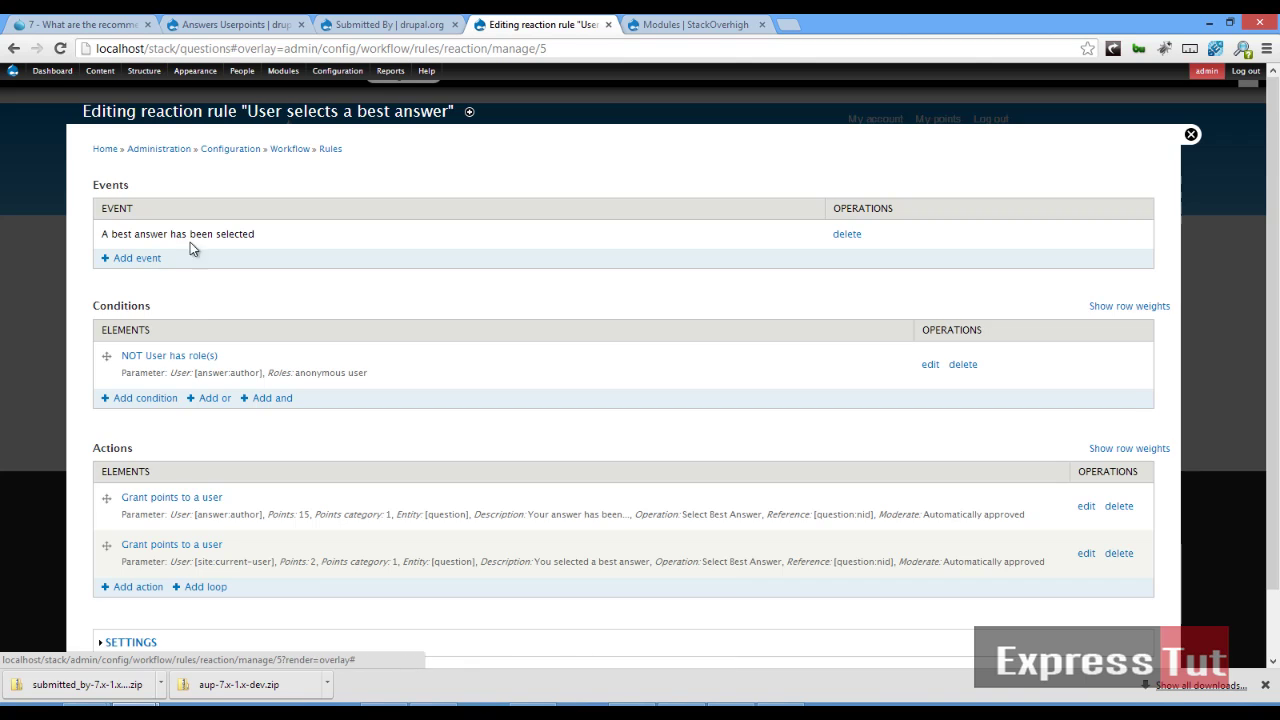
{"action": "scroll", "coordinate": [392, 279], "scroll_direction": "down", "scroll_amount": 2}
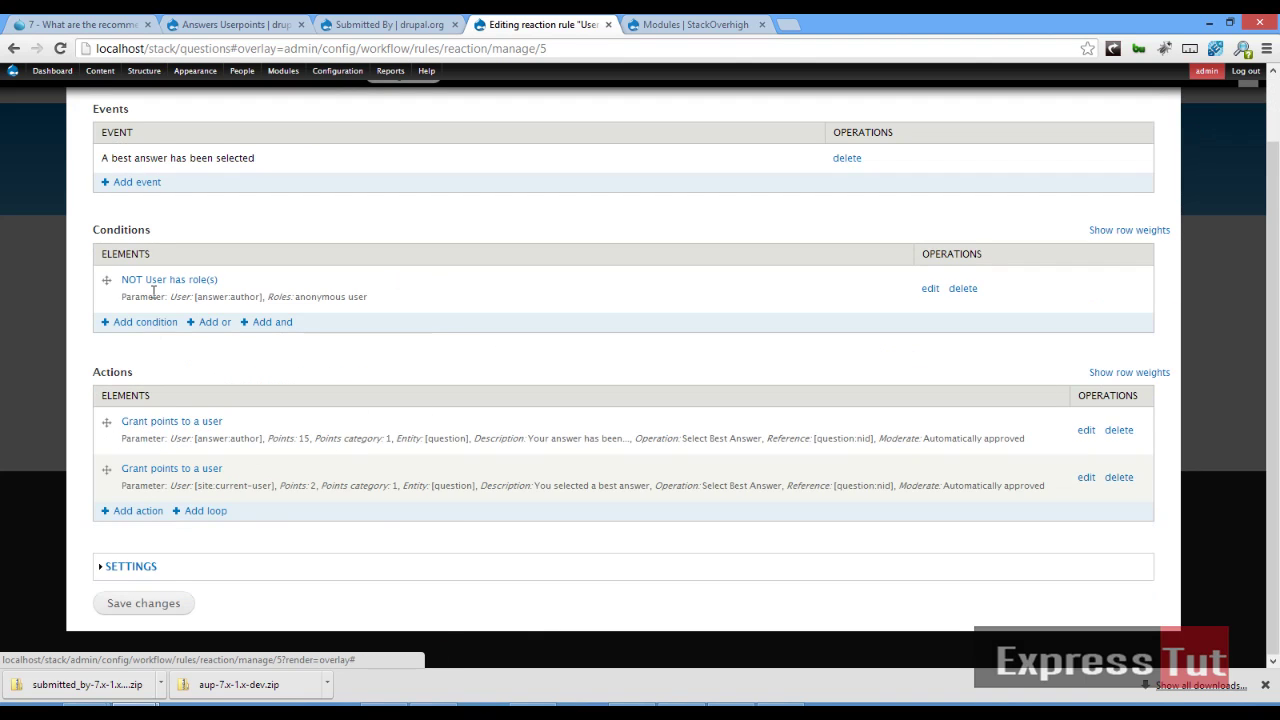
{"action": "scroll", "coordinate": [153, 290], "scroll_direction": "up", "scroll_amount": 2}
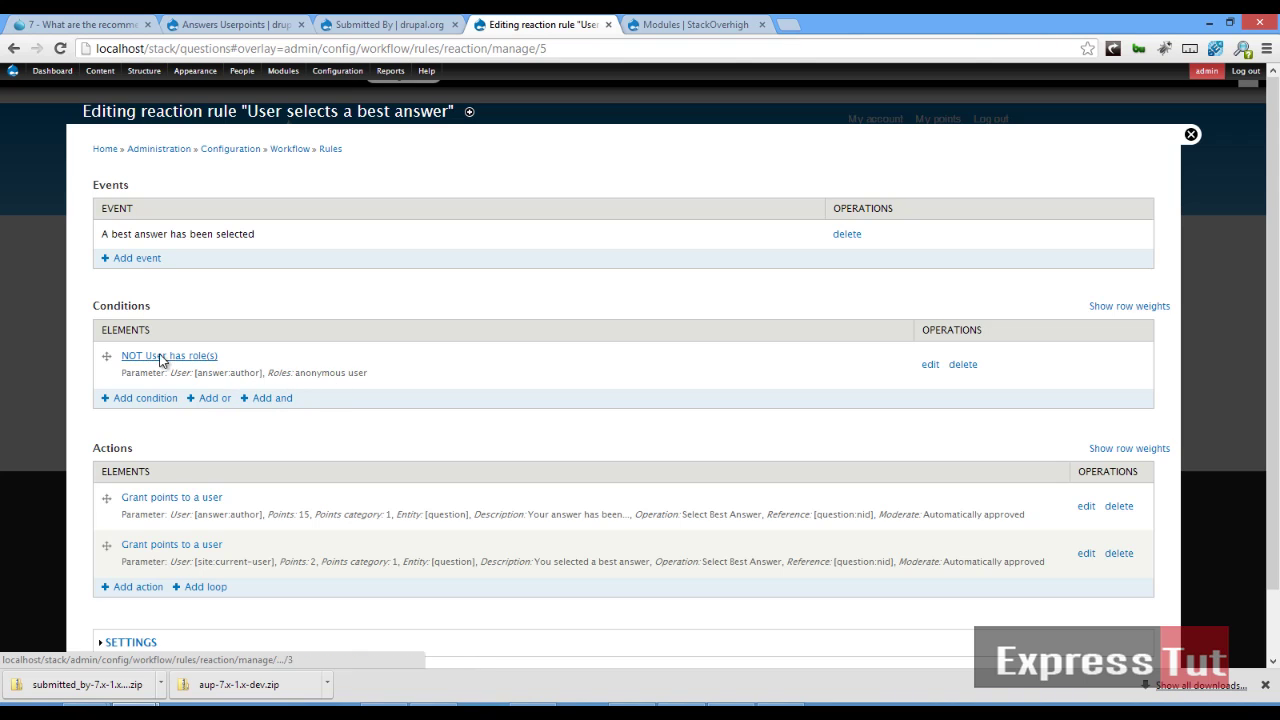
{"action": "scroll", "coordinate": [287, 345], "scroll_direction": "down", "scroll_amount": 2}
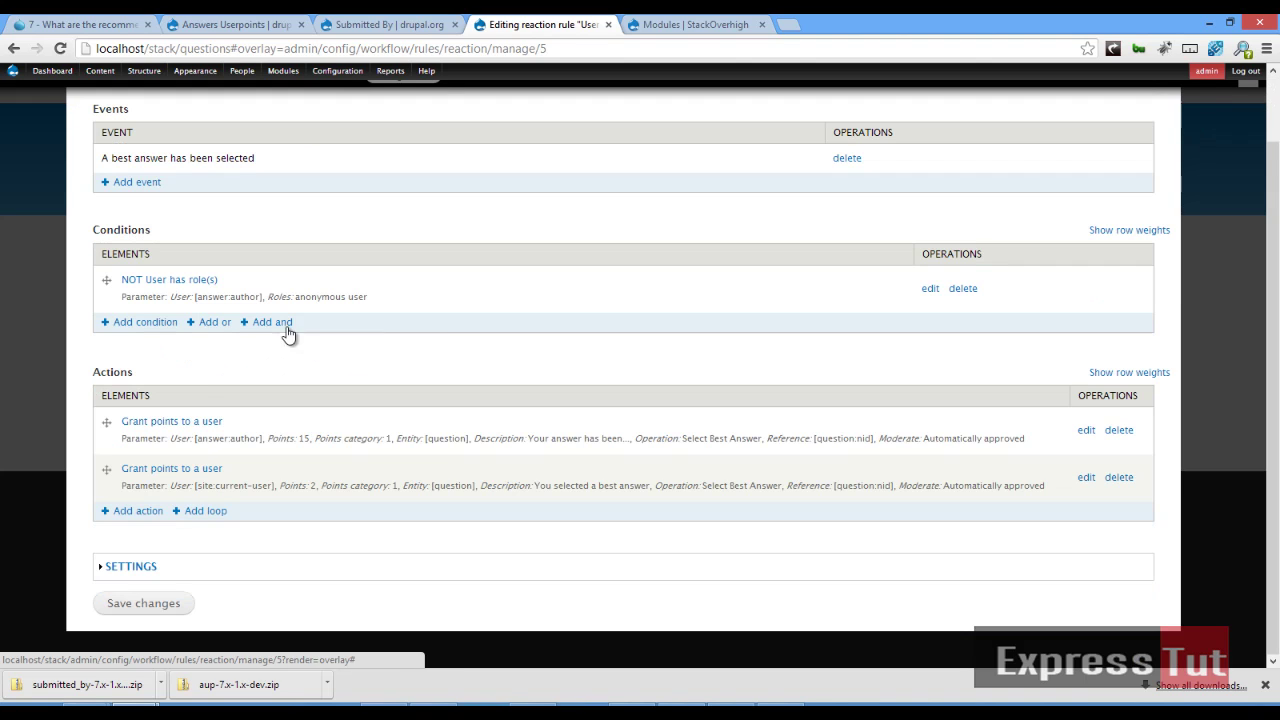
Examine the settings of the rule's "Grant points to a user" action for the answer author, from recipient and points through expiration date
{"action": "left_click", "coordinate": [200, 424]}
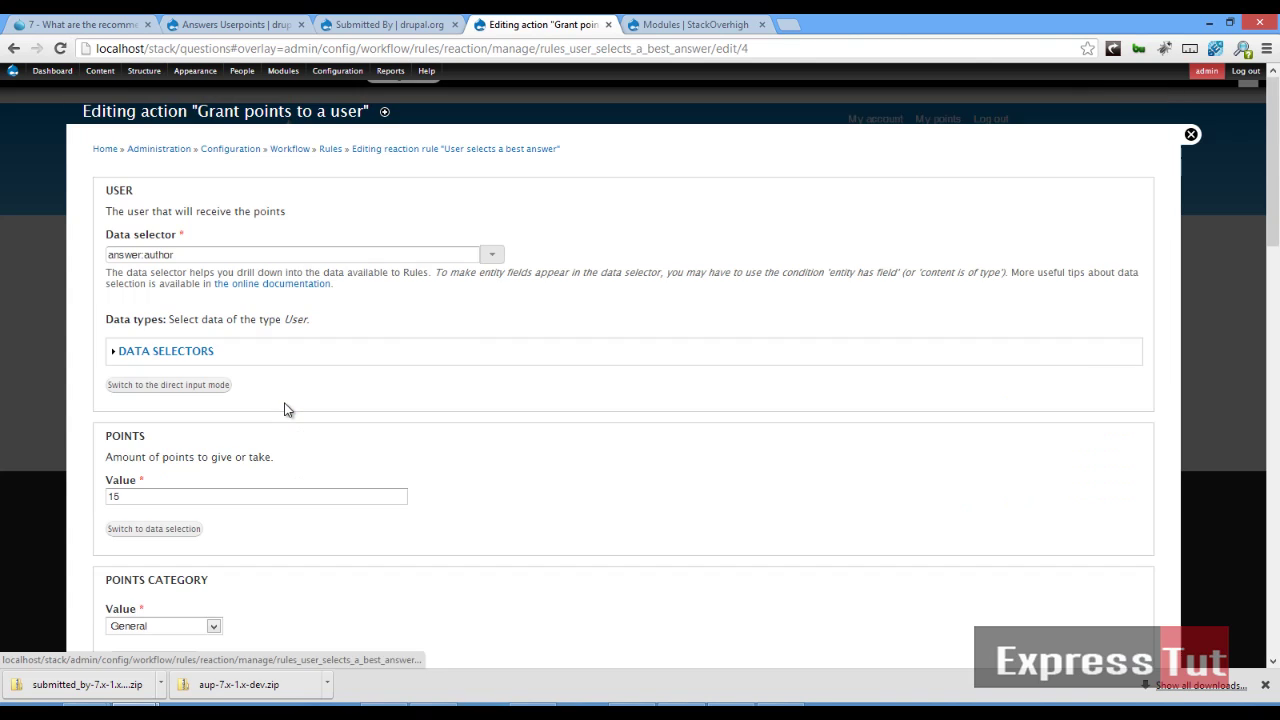
{"action": "scroll", "coordinate": [115, 340], "scroll_direction": "down", "scroll_amount": 2}
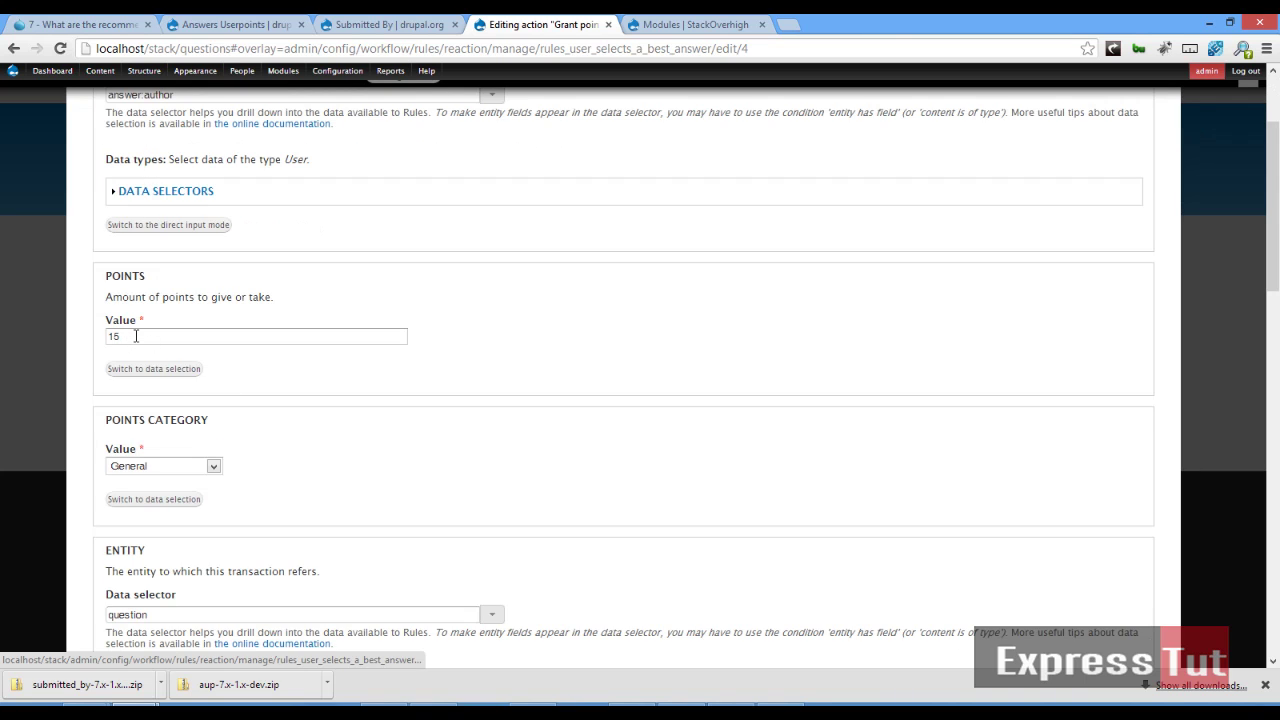
{"action": "scroll", "coordinate": [136, 337], "scroll_direction": "up", "scroll_amount": 2}
{"action": "scroll", "coordinate": [134, 337], "scroll_direction": "down", "scroll_amount": 2}
{"action": "scroll", "coordinate": [228, 412], "scroll_direction": "down", "scroll_amount": 2}
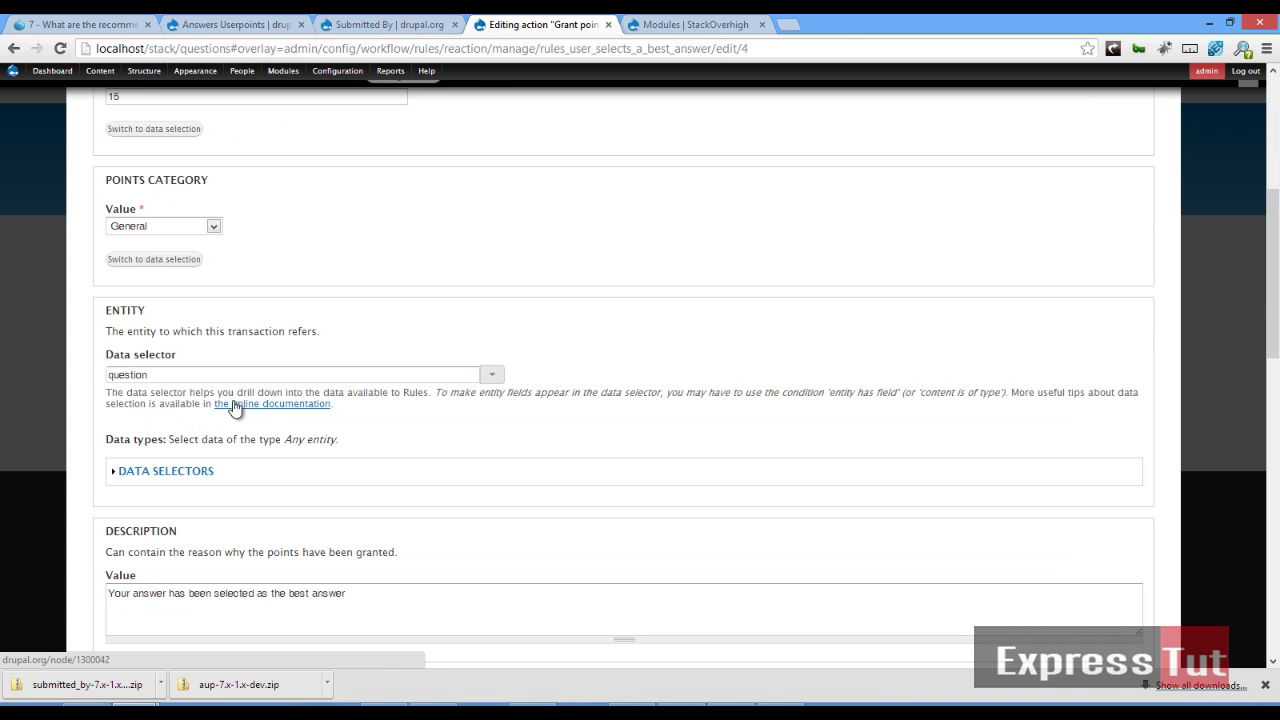
{"action": "scroll", "coordinate": [303, 500], "scroll_direction": "down", "scroll_amount": 2}
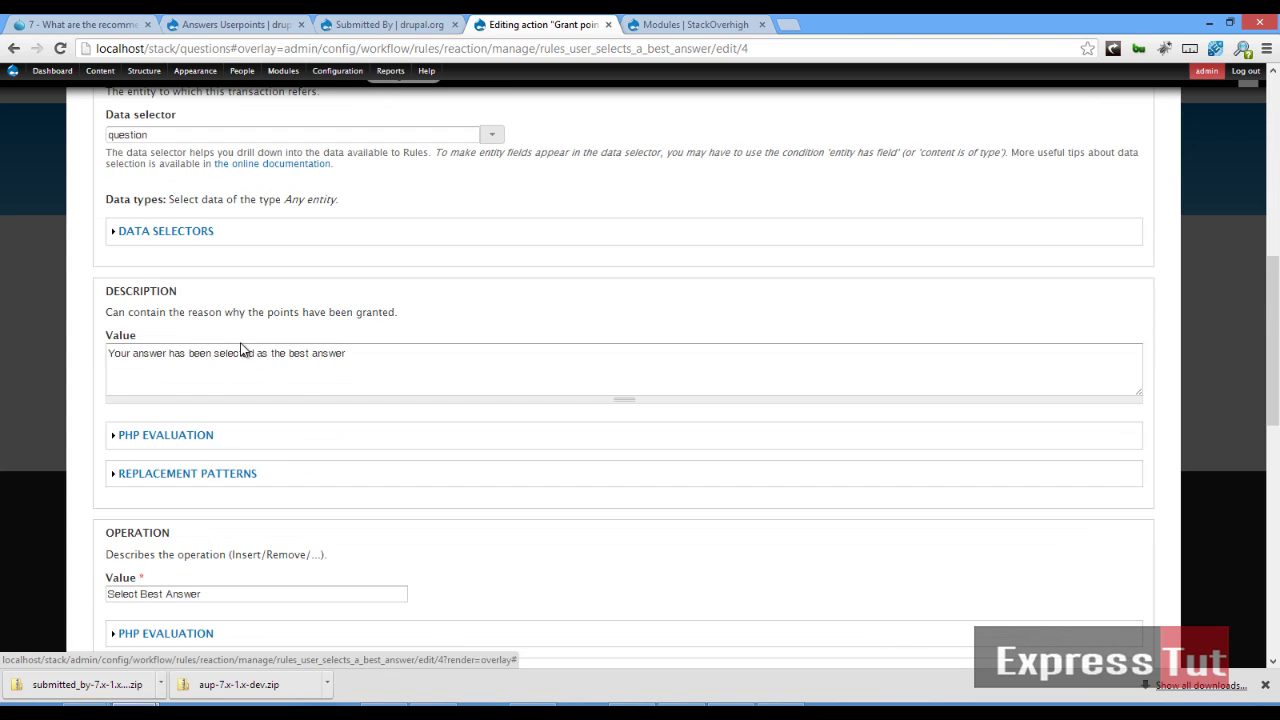
{"action": "scroll", "coordinate": [240, 350], "scroll_direction": "down", "scroll_amount": 7}
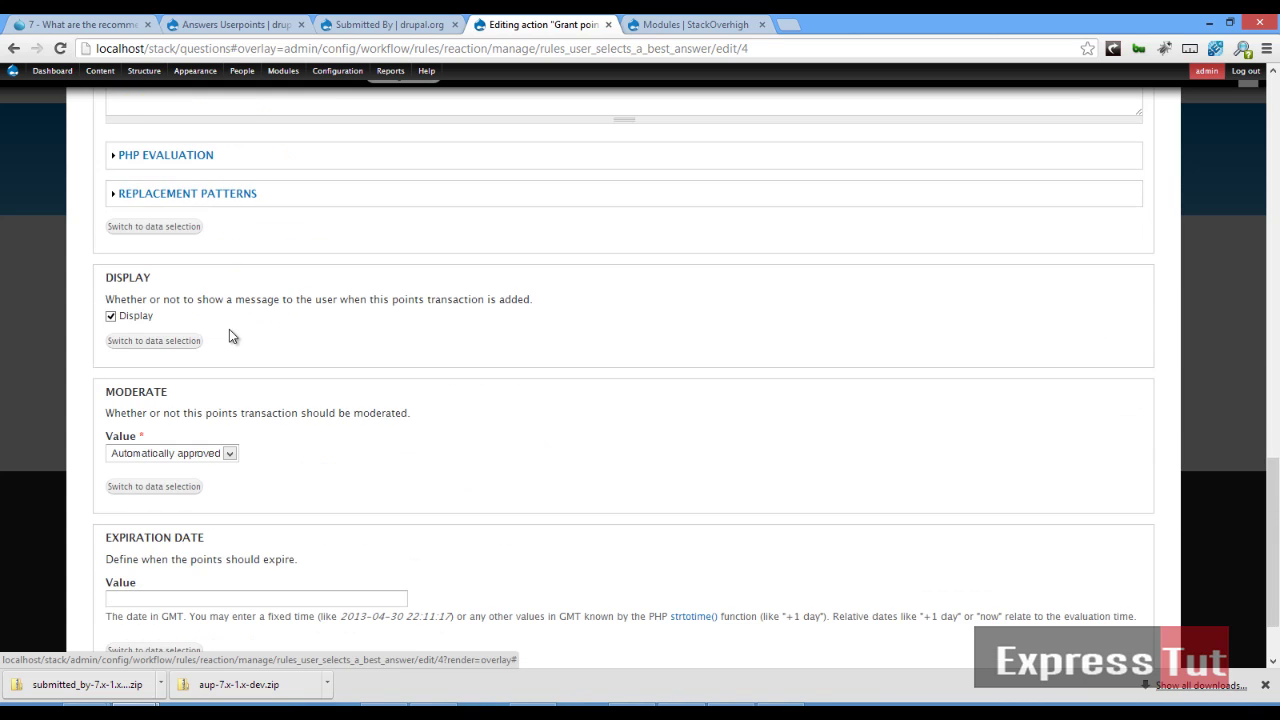
{"action": "scroll", "coordinate": [240, 360], "scroll_direction": "down", "scroll_amount": 2}
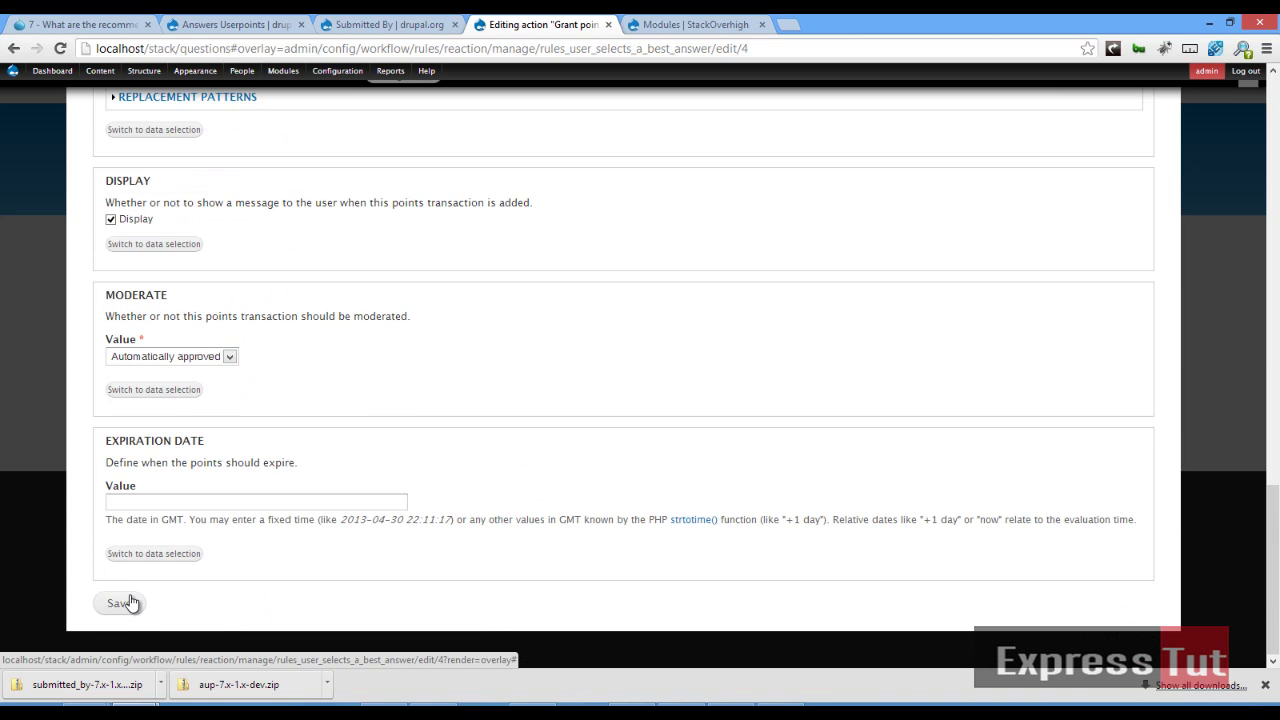
{"action": "scroll", "coordinate": [192, 500], "scroll_direction": "up", "scroll_amount": 1}
{"action": "scroll", "coordinate": [193, 532], "scroll_direction": "down", "scroll_amount": 1}
{"action": "scroll", "coordinate": [255, 515], "scroll_direction": "up", "scroll_amount": 5}
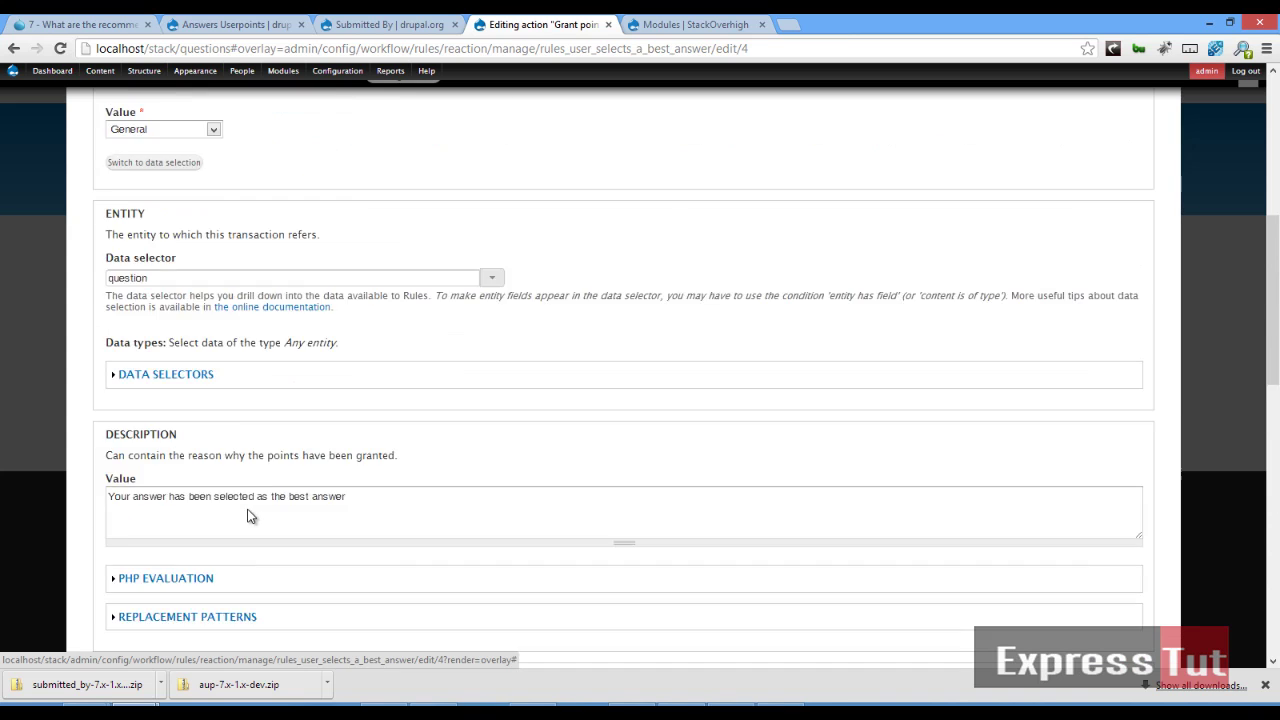
{"action": "scroll", "coordinate": [250, 516], "scroll_direction": "up", "scroll_amount": 5}
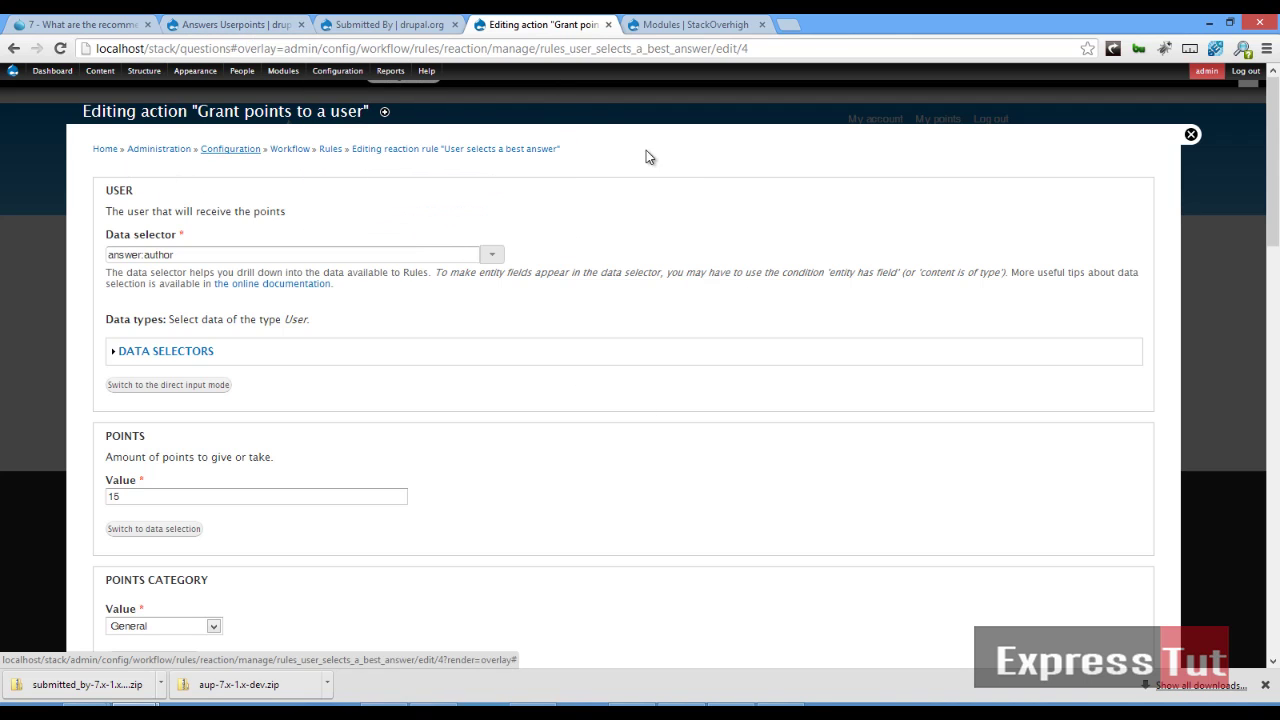
Leave the action unsaved, return to the site's question list, and open Question 1 to inspect its best-answer selector
{"action": "left_click", "coordinate": [331, 149]}
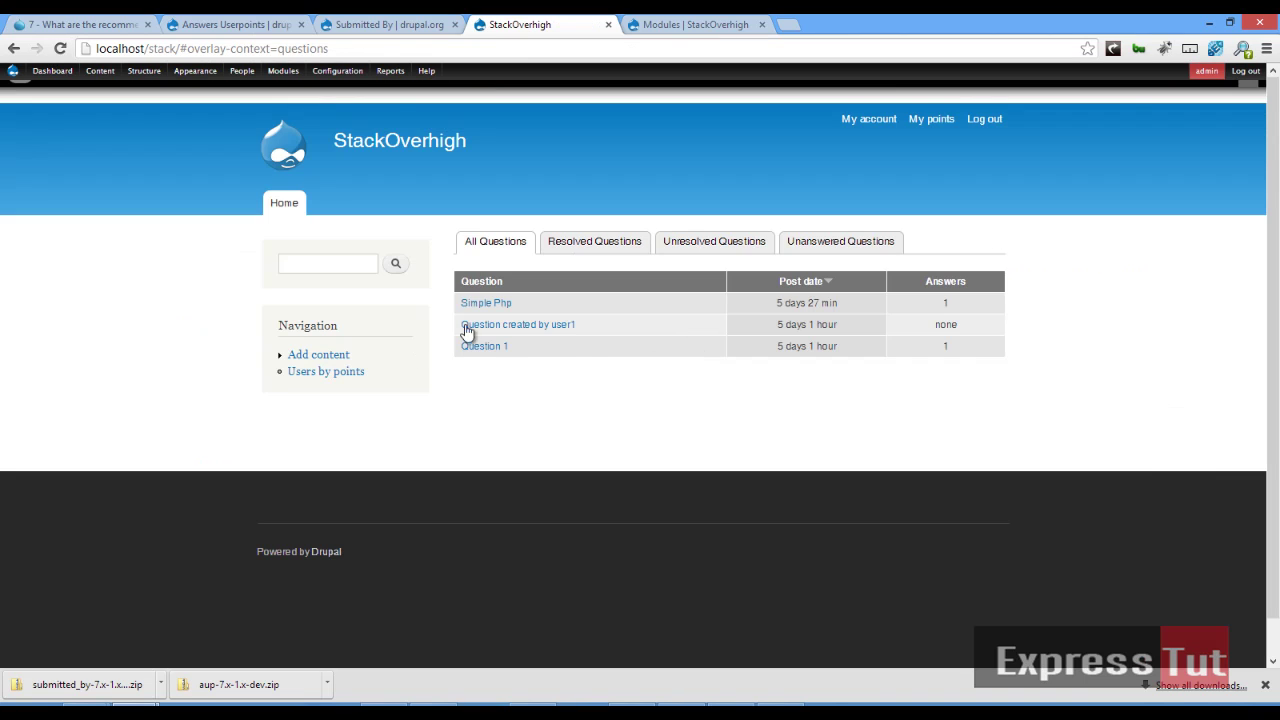
{"action": "left_click", "coordinate": [484, 347]}
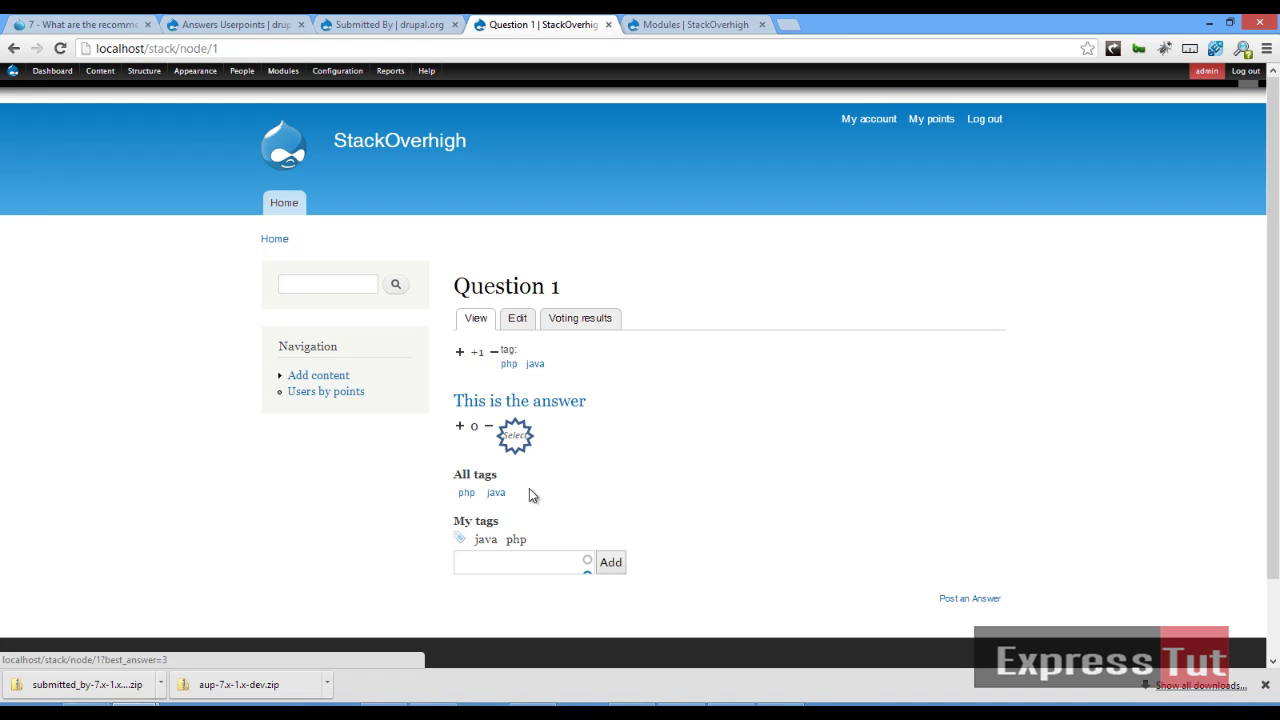
{"action": "left_click", "coordinate": [518, 436]}
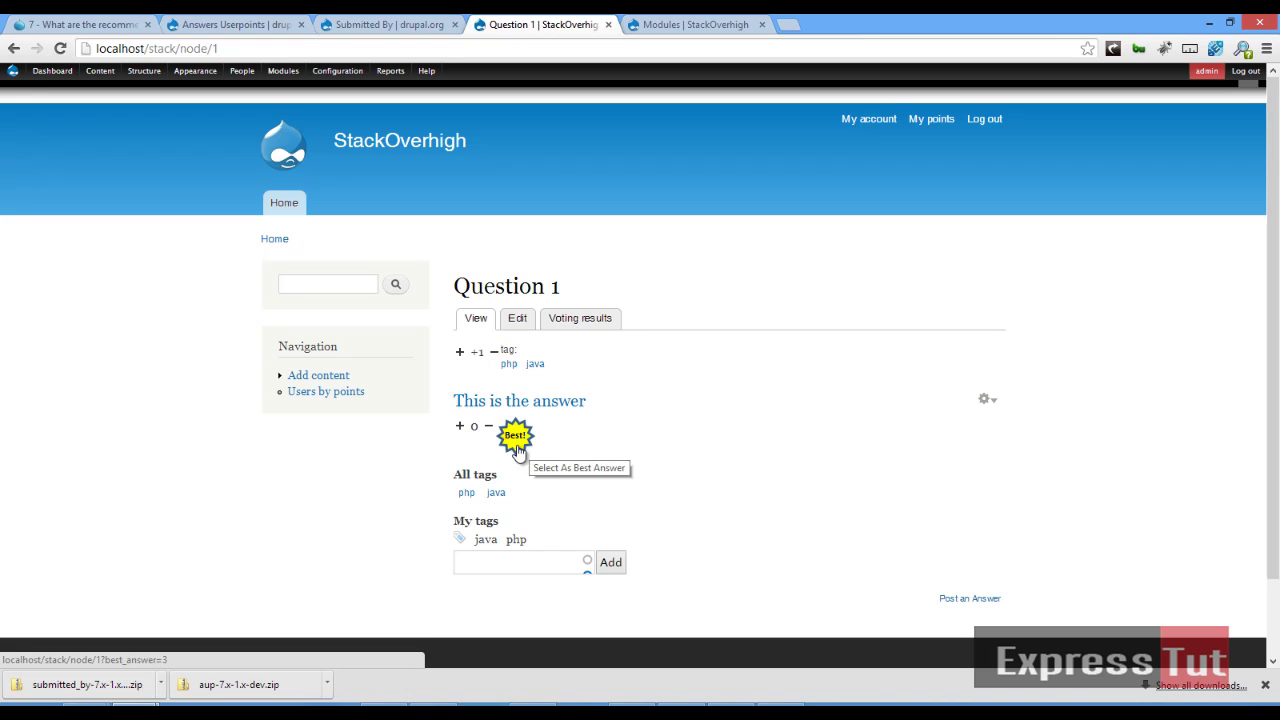
Compare the points histories and totals of admin in Chrome and user1 in Firefox, ending on admin's points page
{"action": "left_click", "coordinate": [929, 122]}
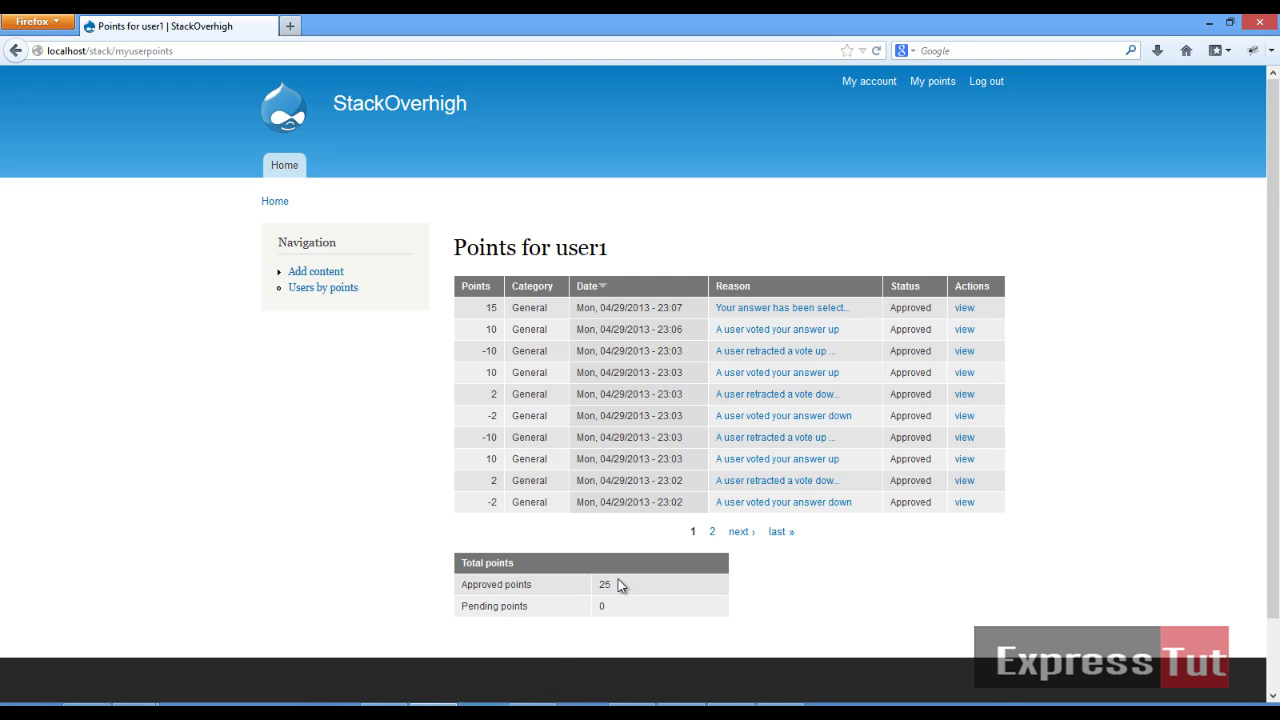
{"action": "mouse_move", "coordinate": [177, 695]}
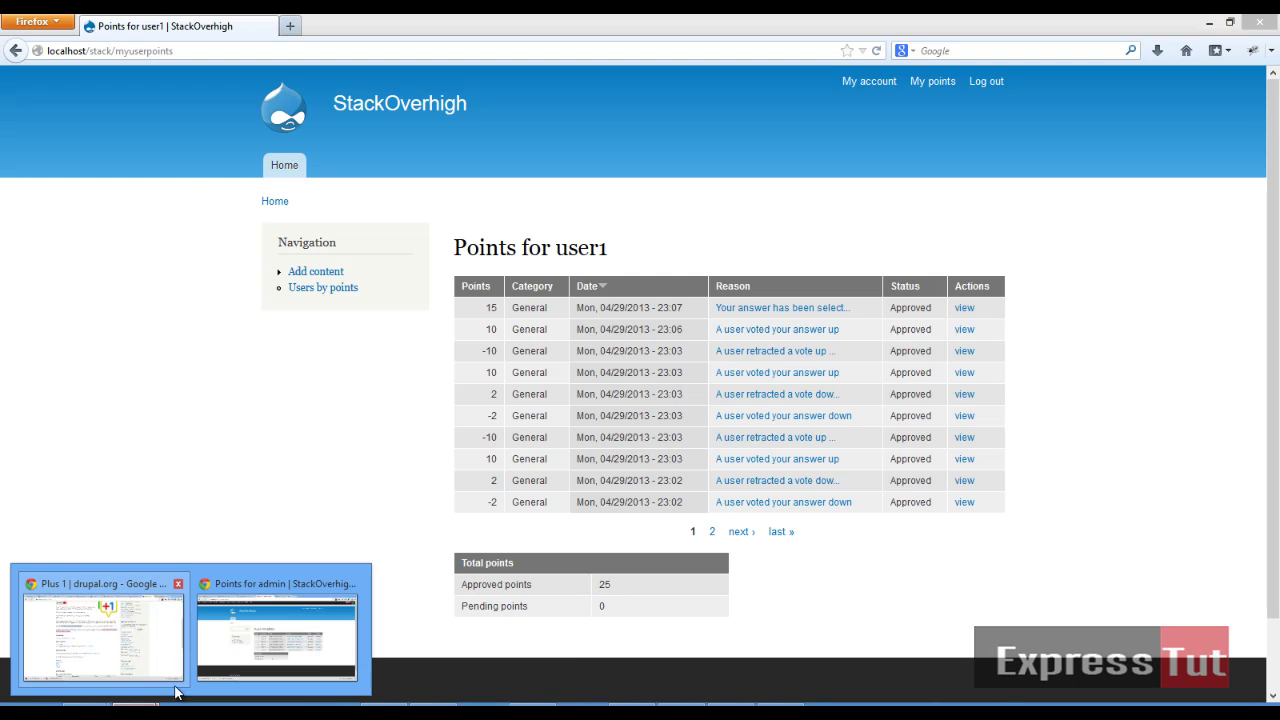
{"action": "left_click", "coordinate": [237, 650]}
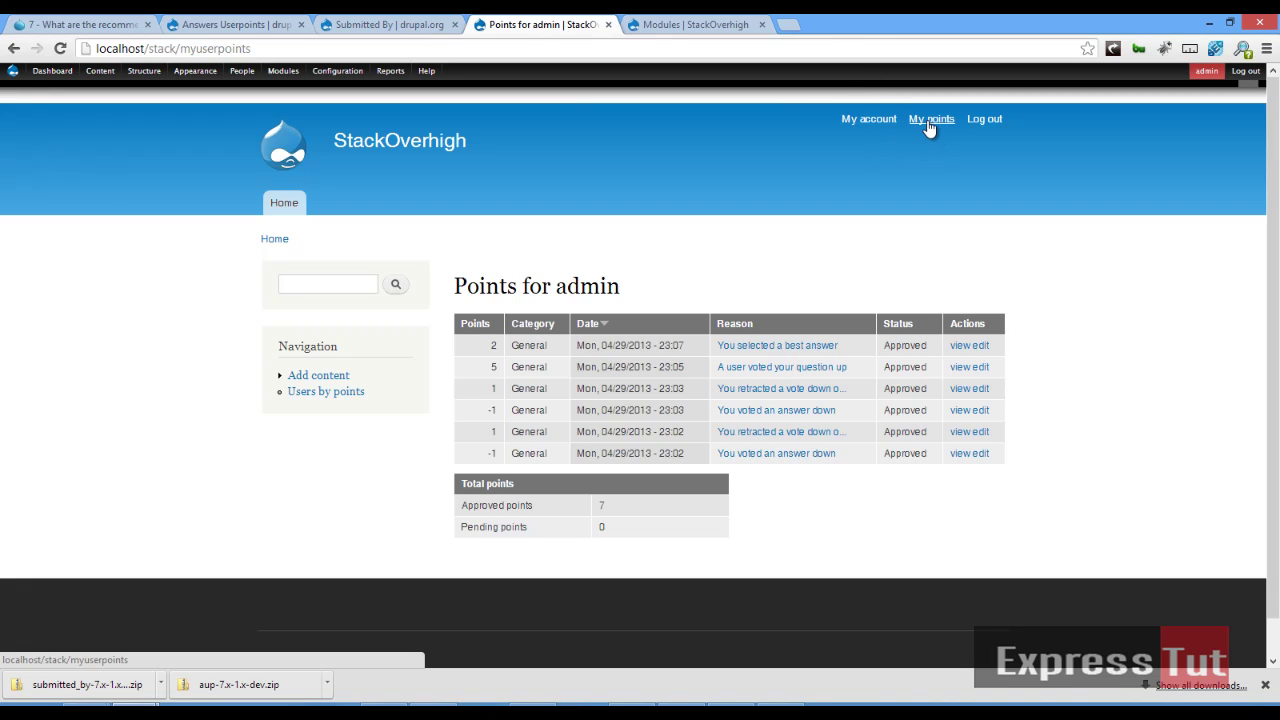
{"action": "mouse_move", "coordinate": [242, 71]}
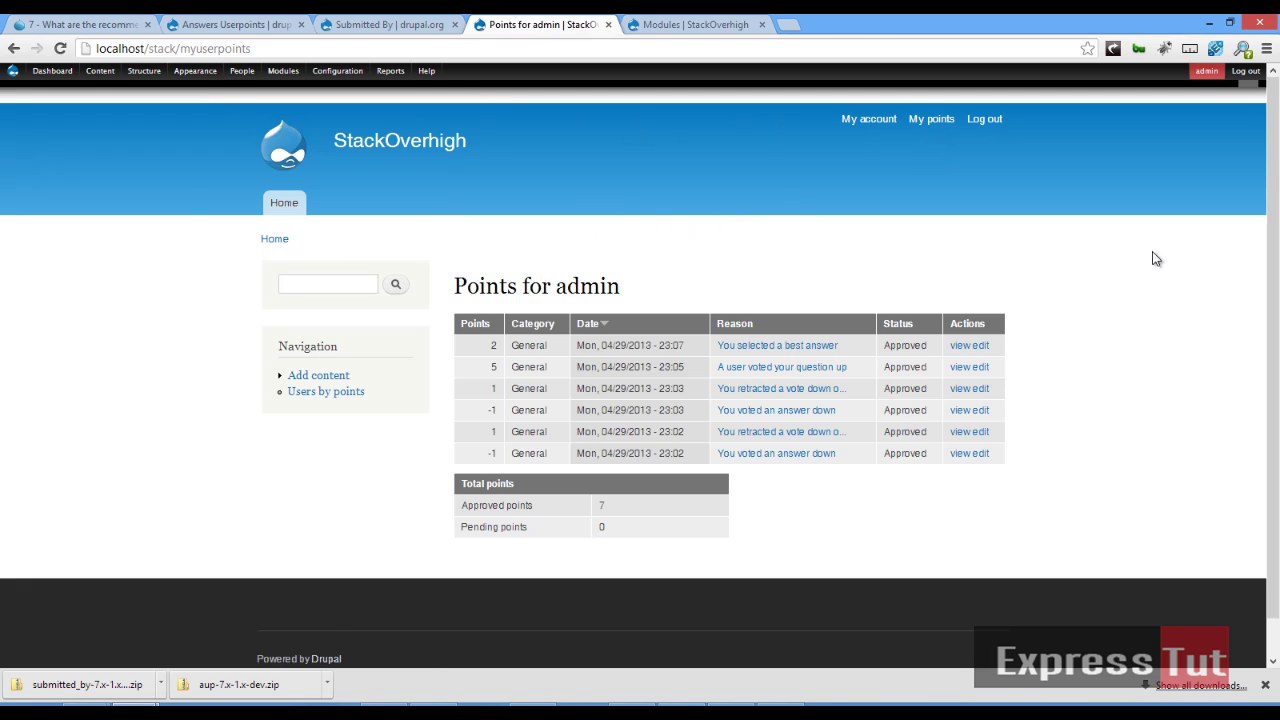
{"action": "scroll", "coordinate": [1159, 258], "scroll_direction": "down", "scroll_amount": 1}
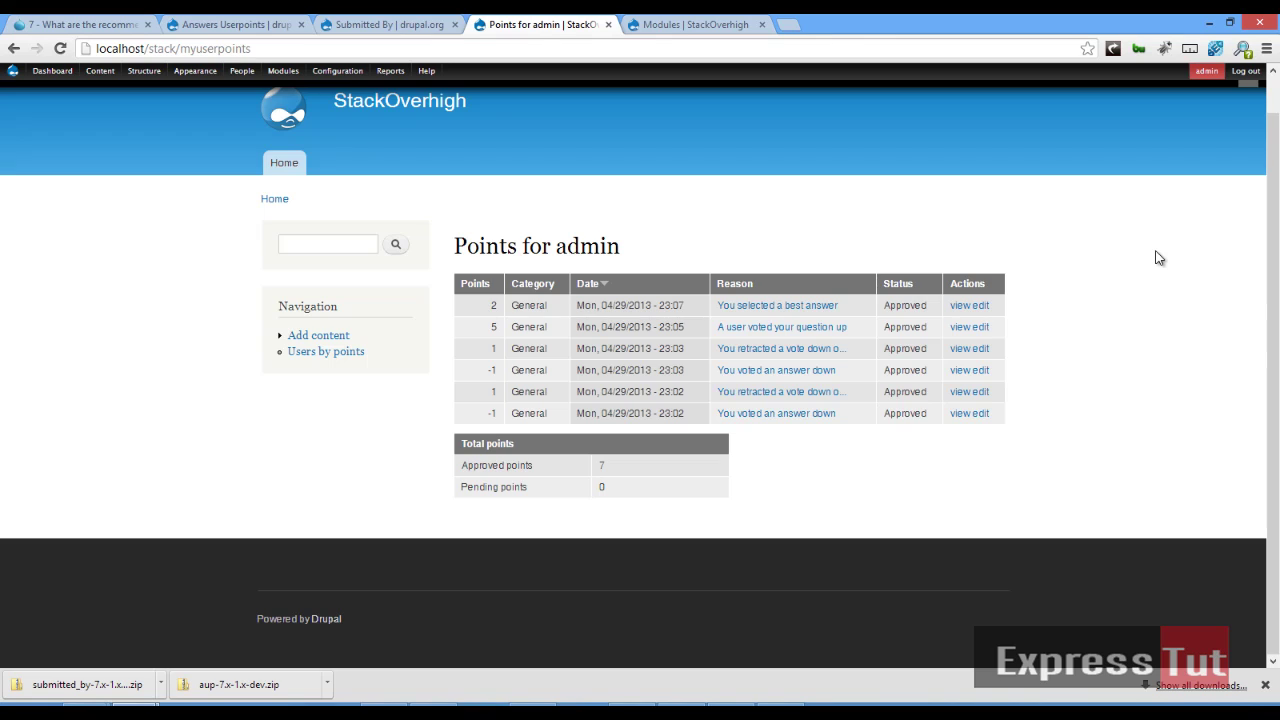